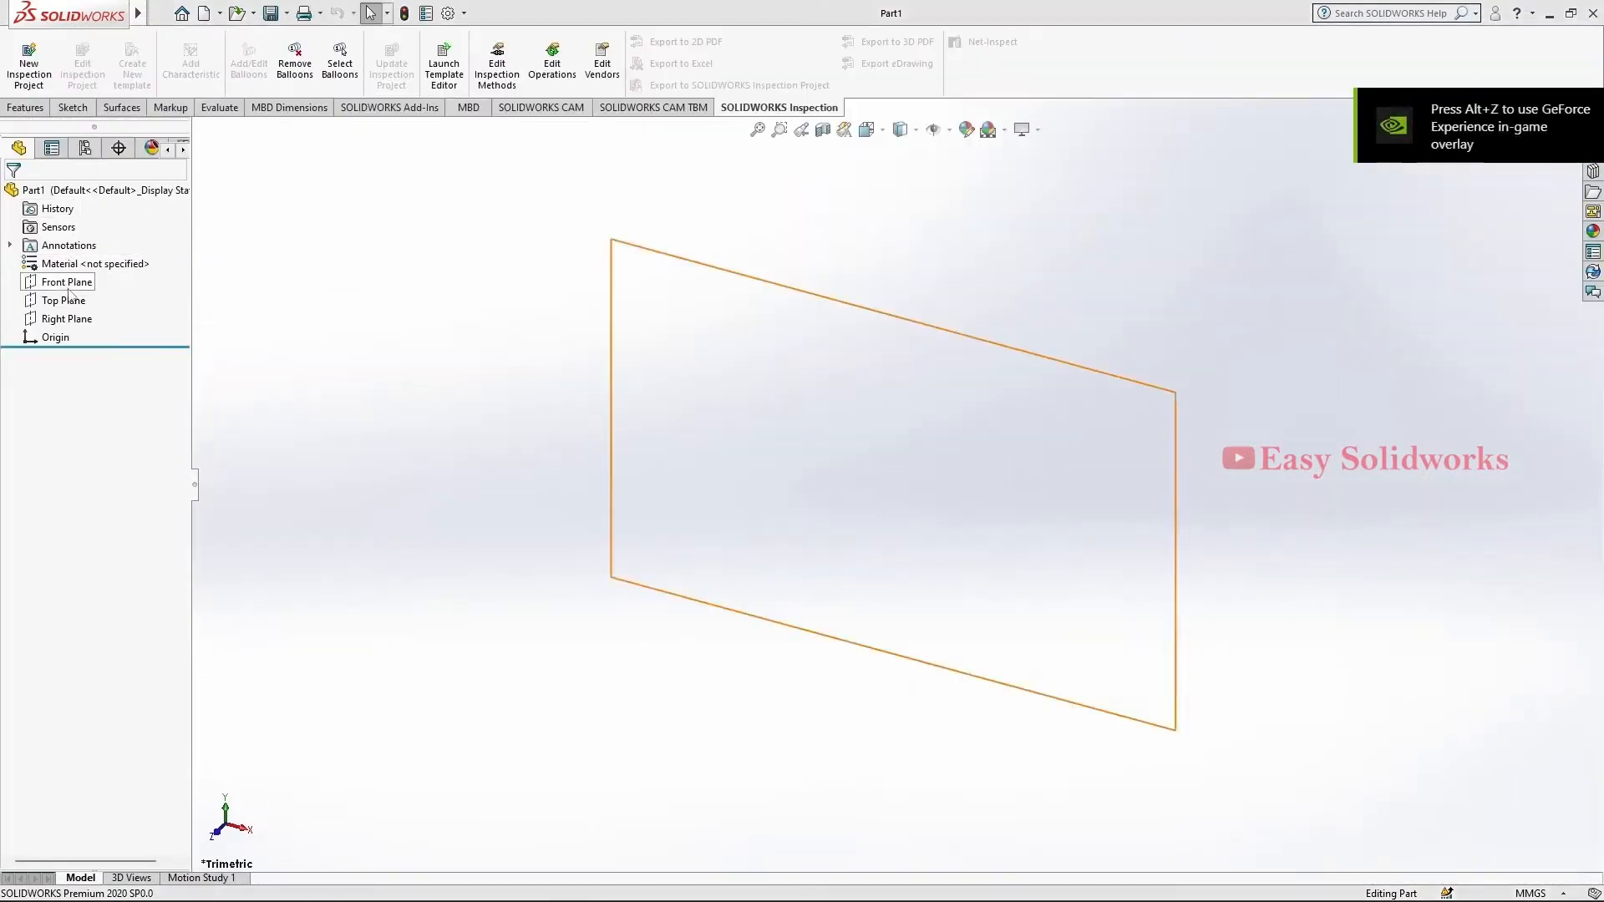
Start a sketch on the Top Plane and draw two concentric circles centred on the origin, the inner about 20 mm in radius
click(67, 306)
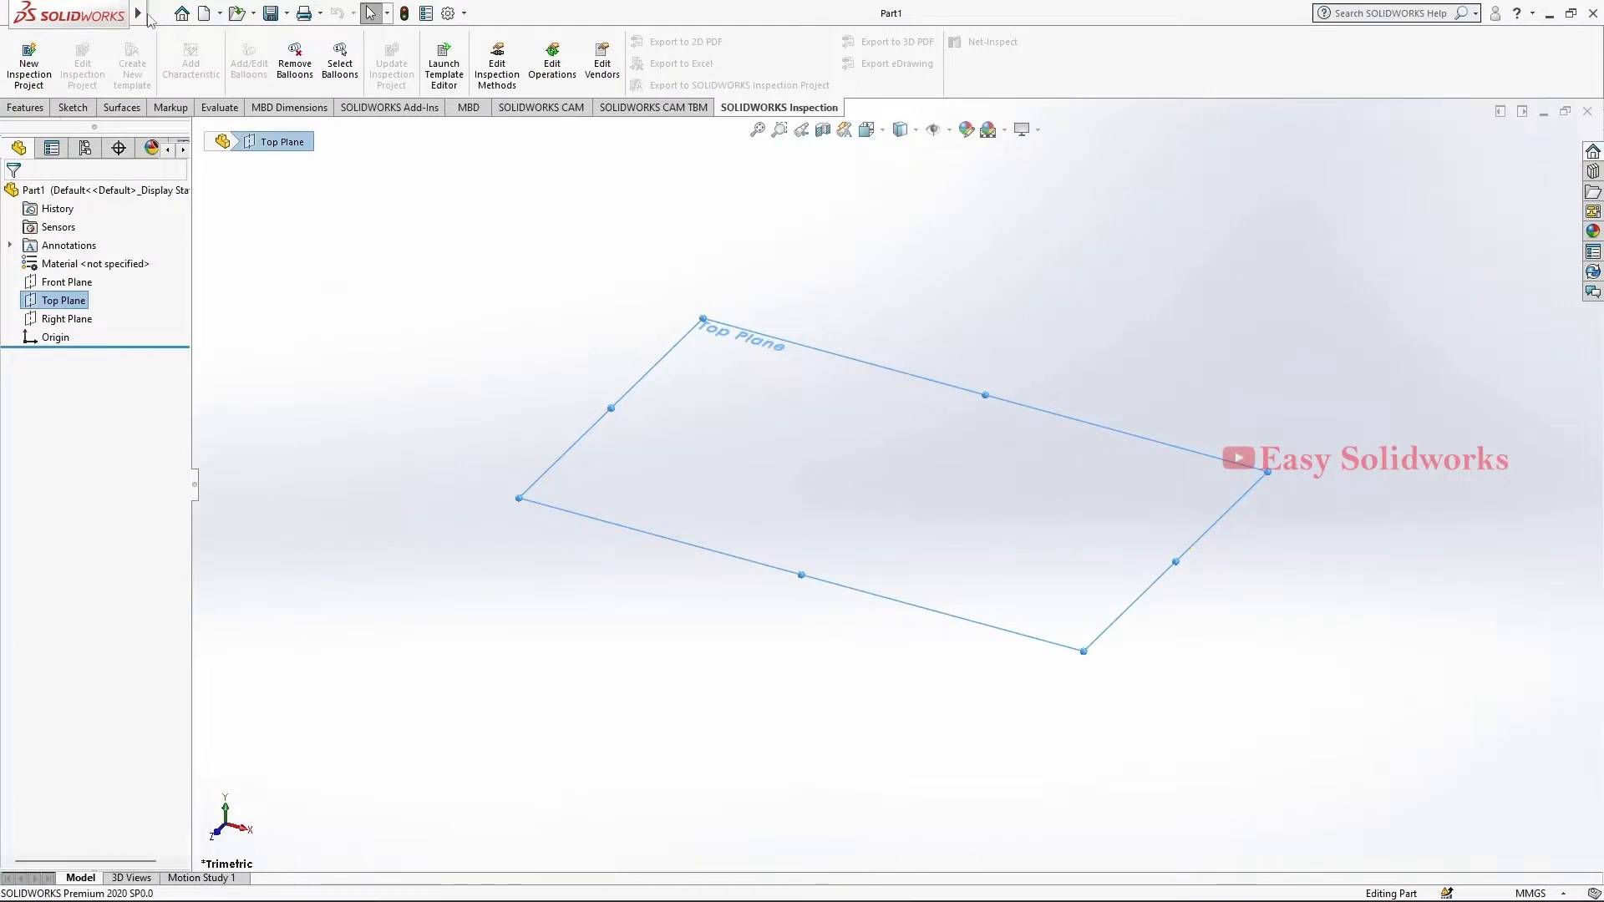
click(74, 108)
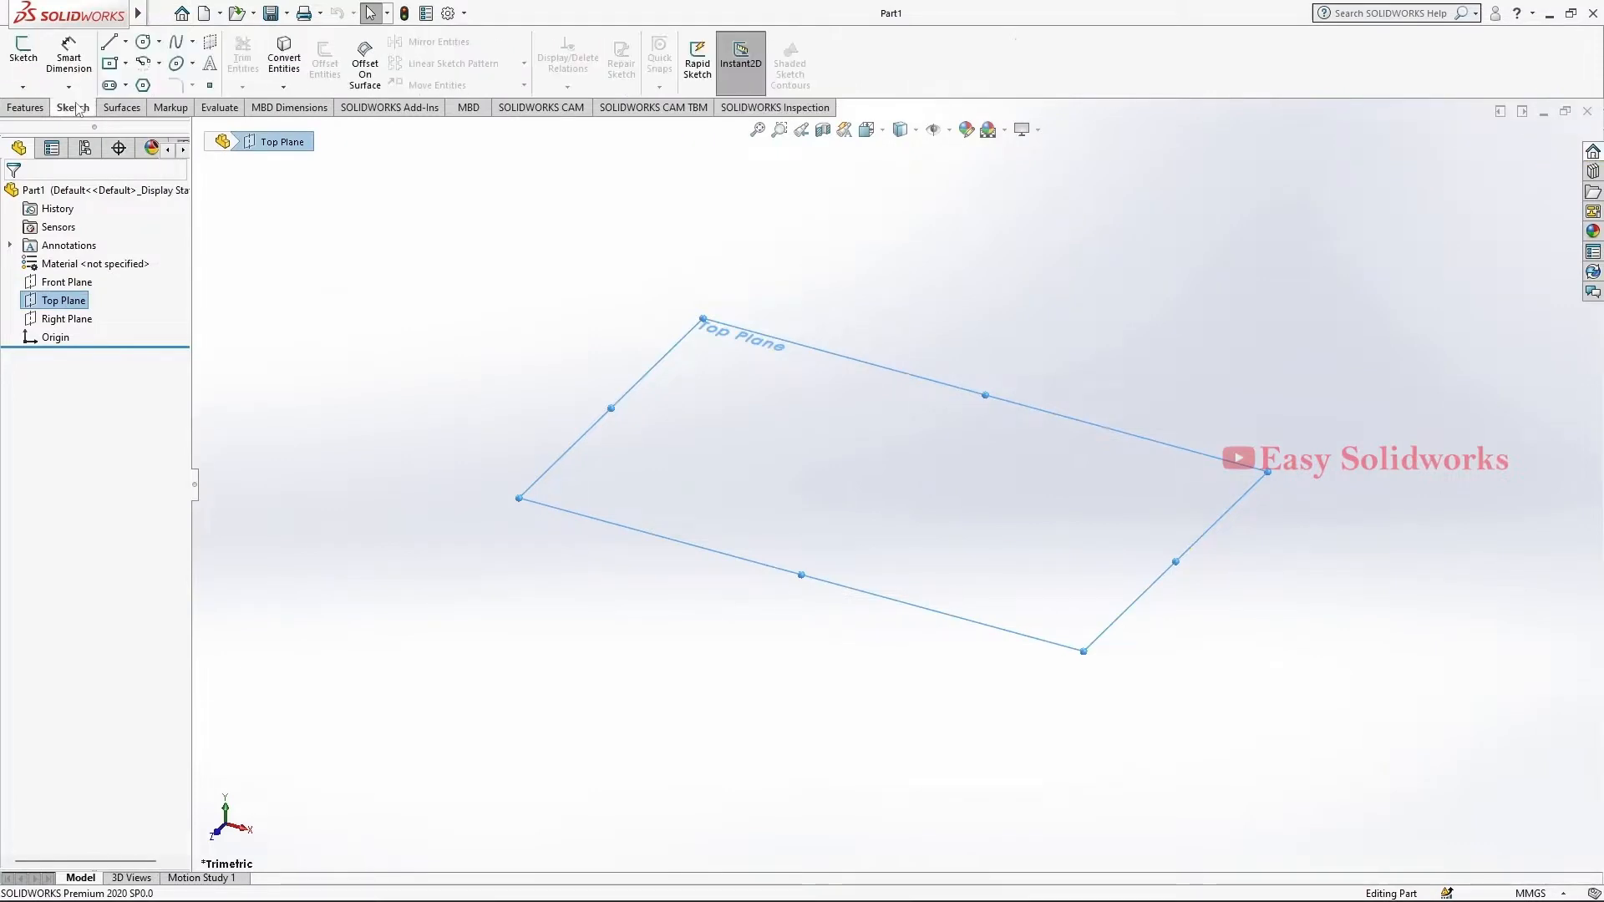
click(24, 50)
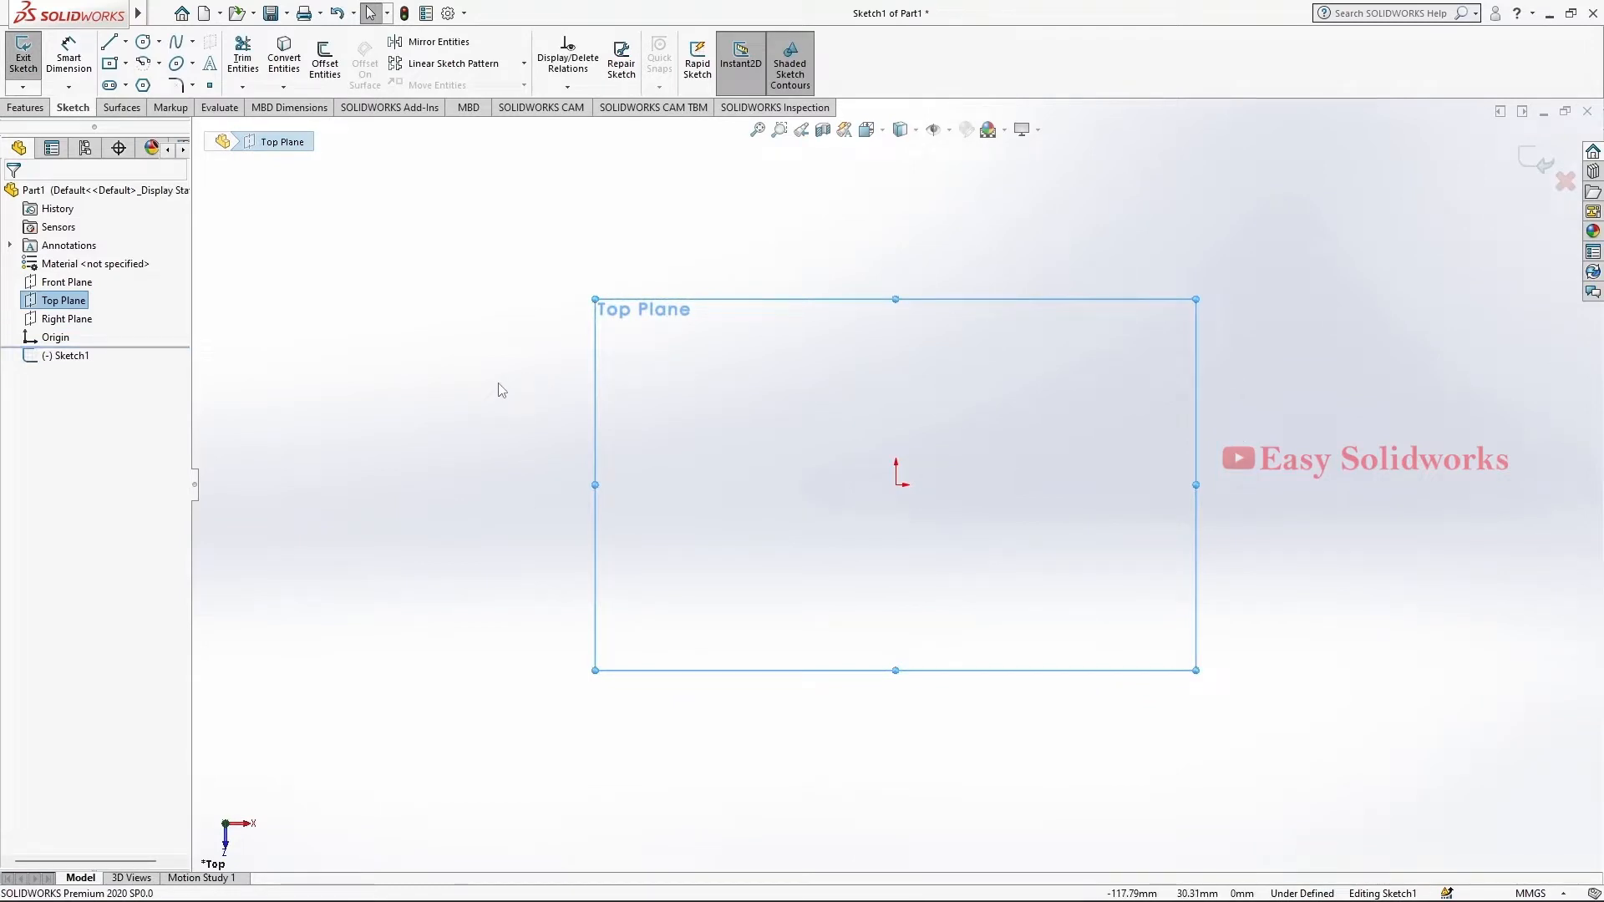
click(143, 43)
click(896, 485)
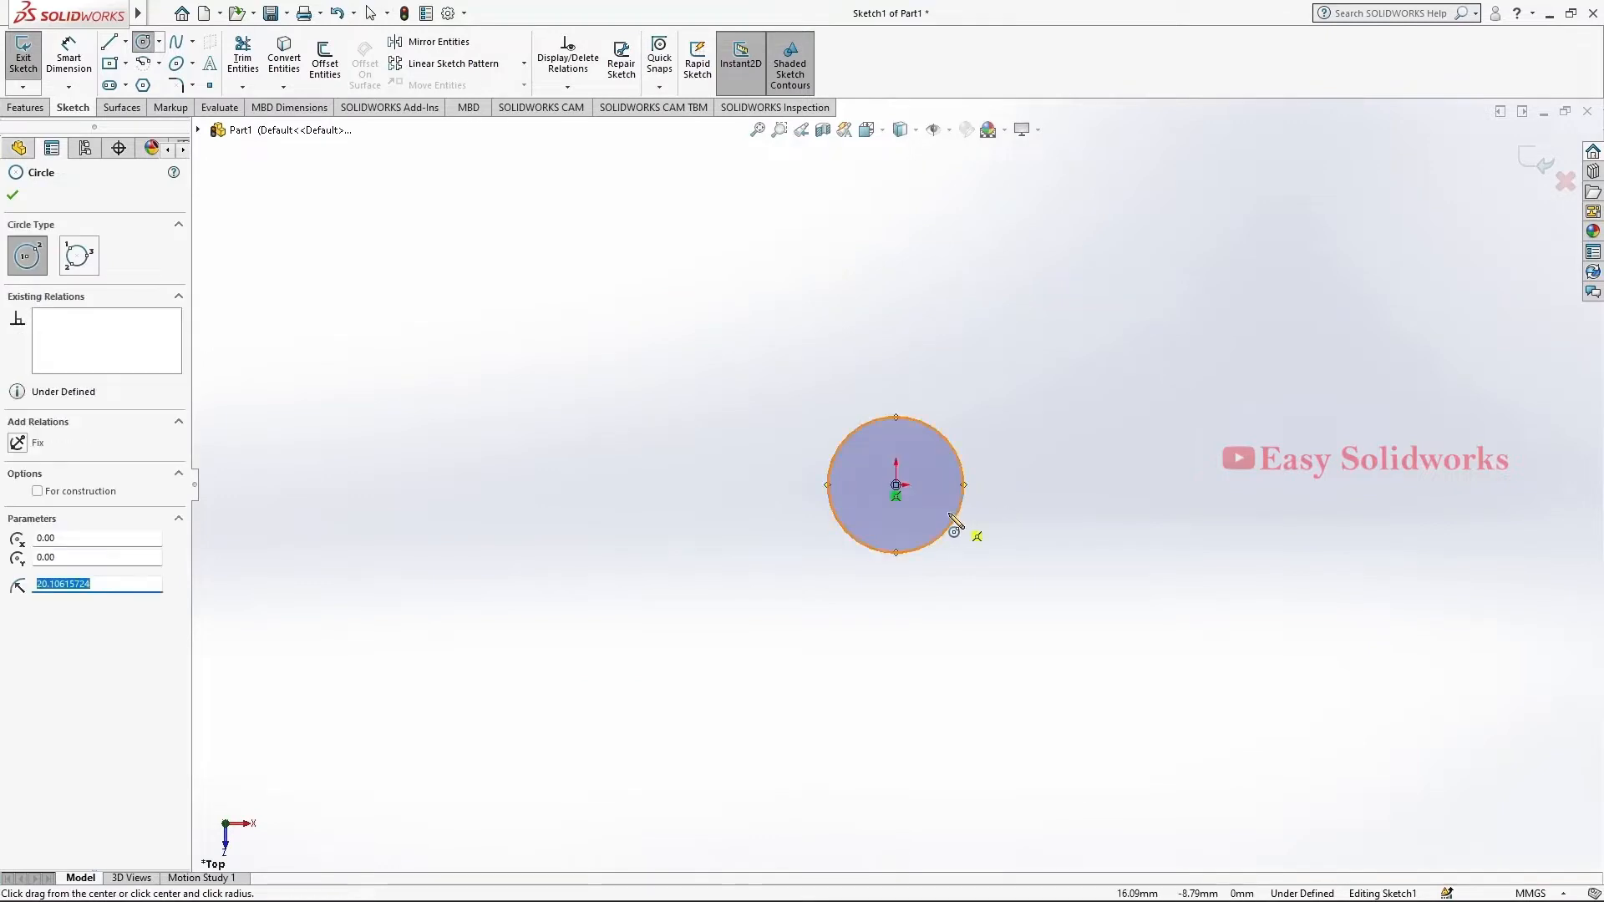
click(950, 517)
click(896, 485)
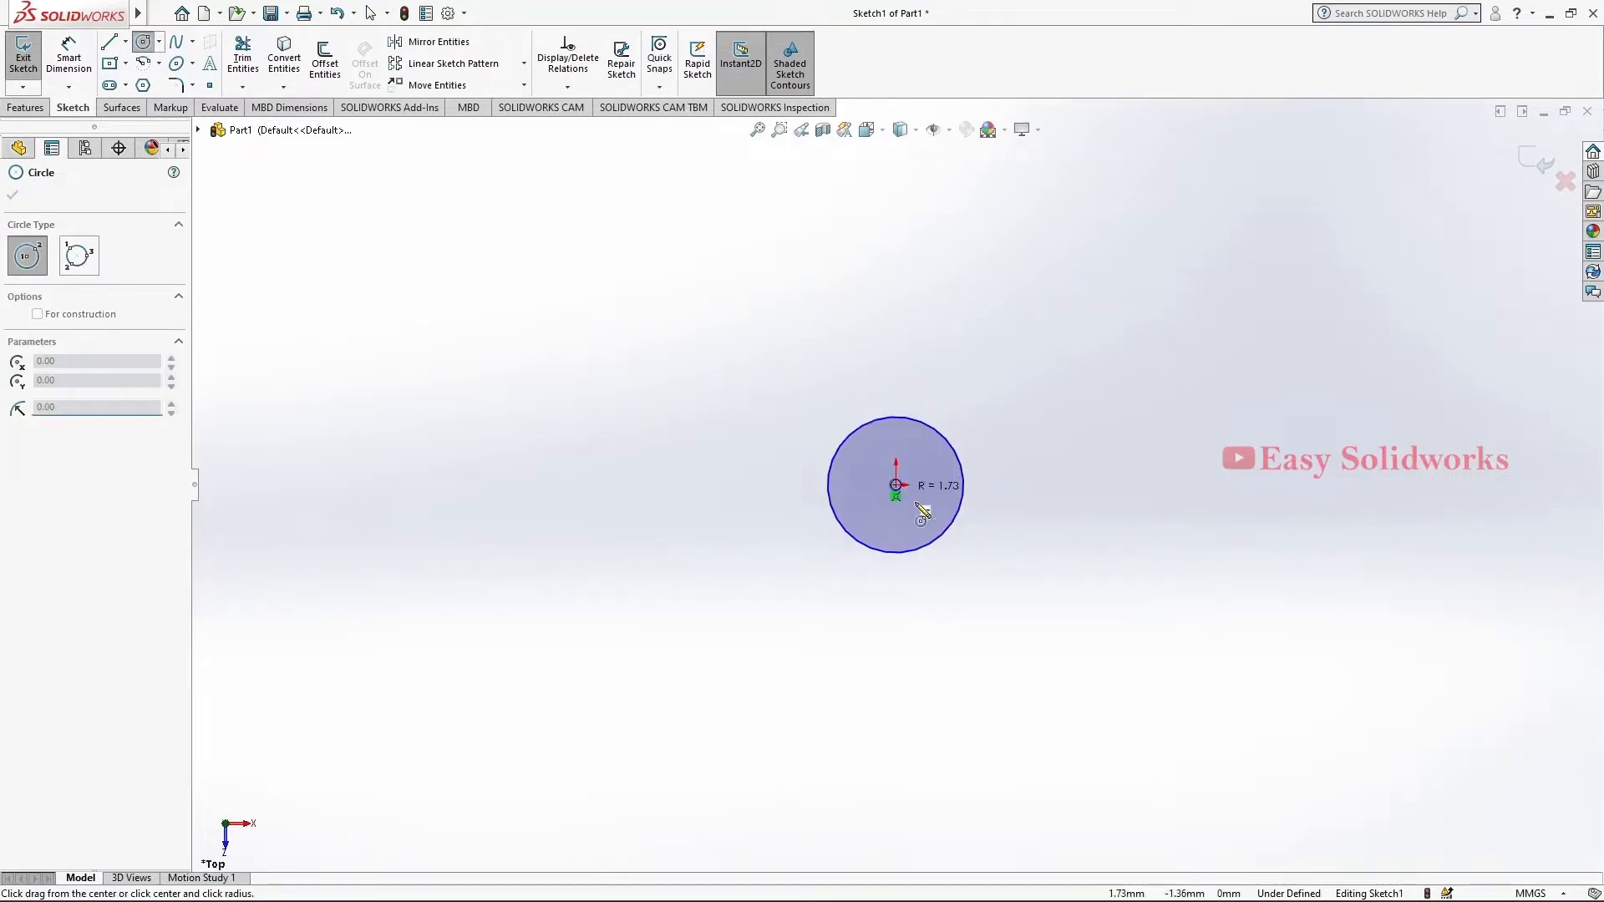
click(991, 559)
Dimension the inner circle's diameter as 20 mm
click(68, 58)
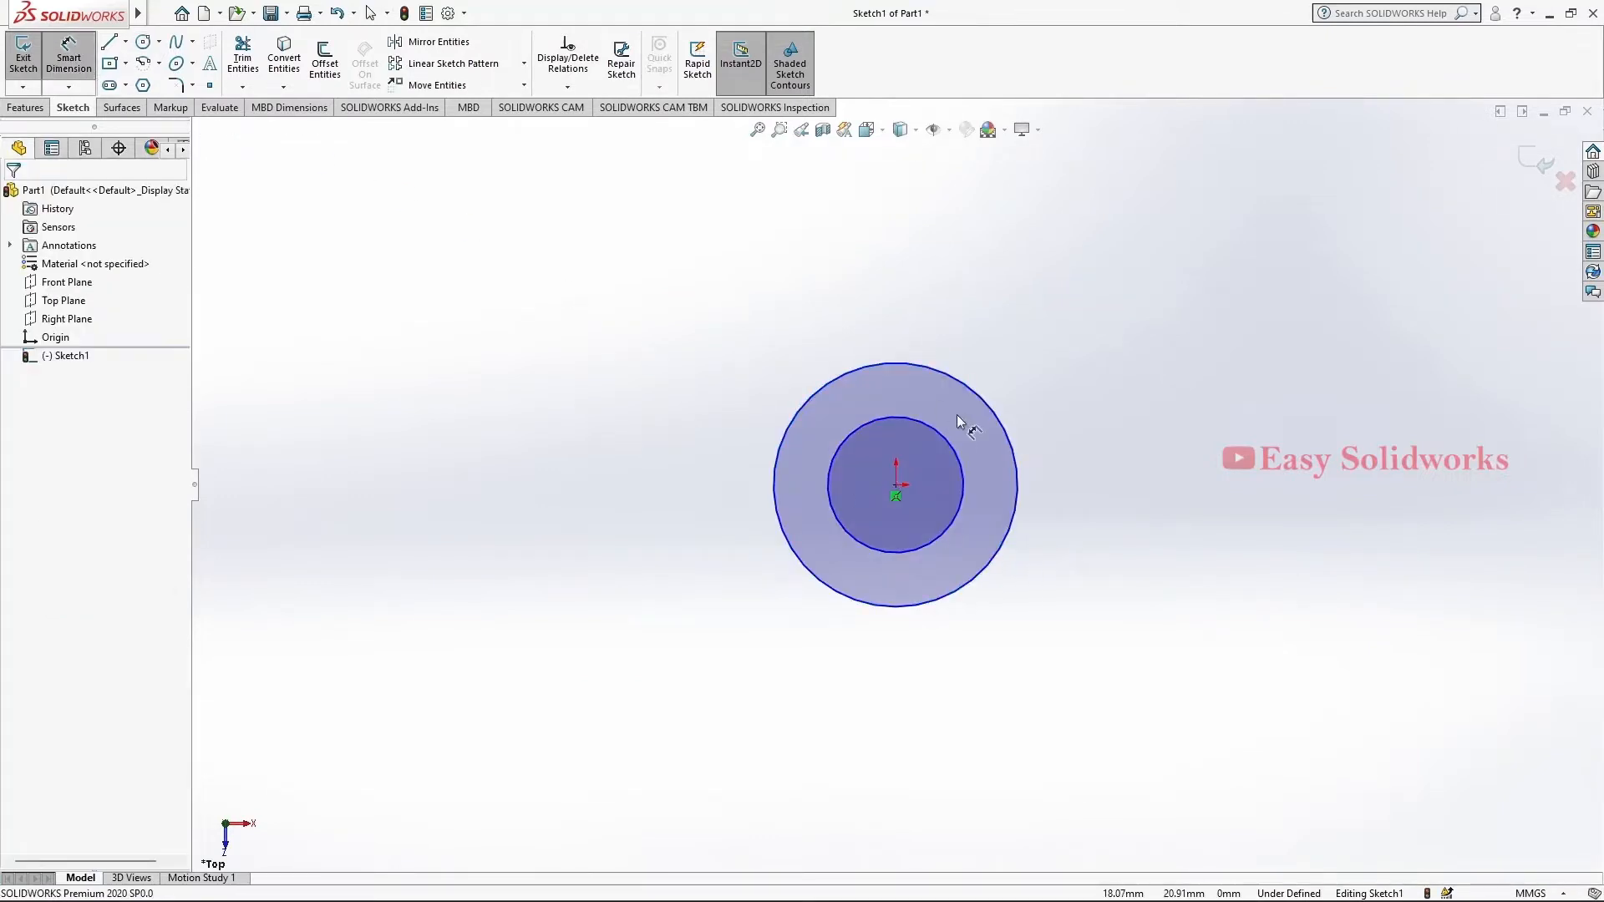
click(933, 427)
click(971, 305)
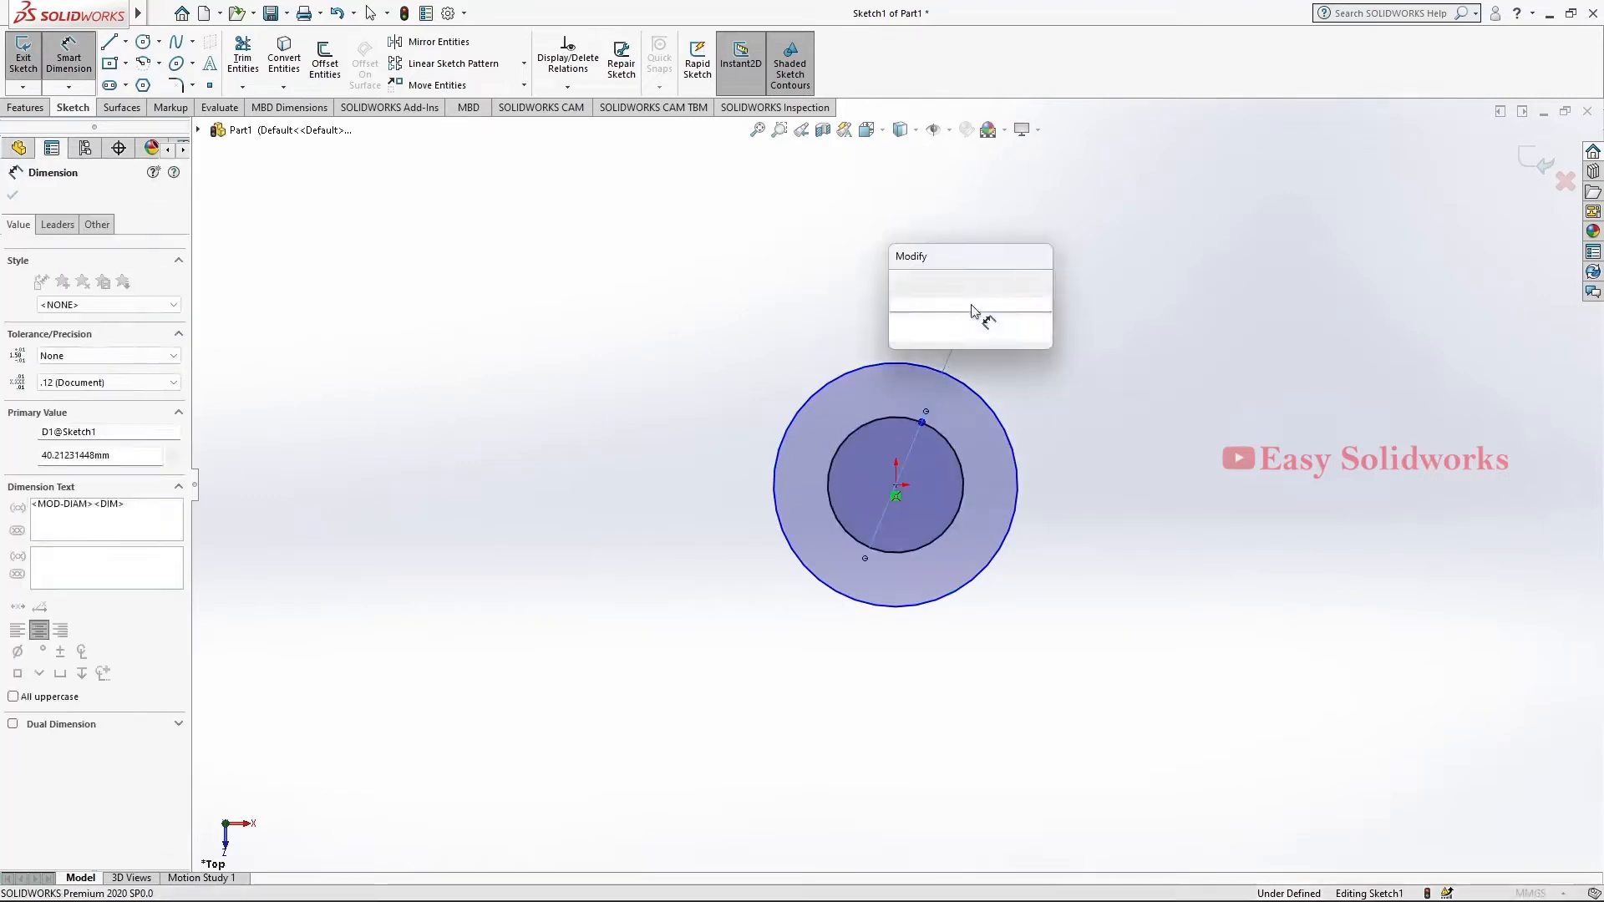
text(80)
key(Return)
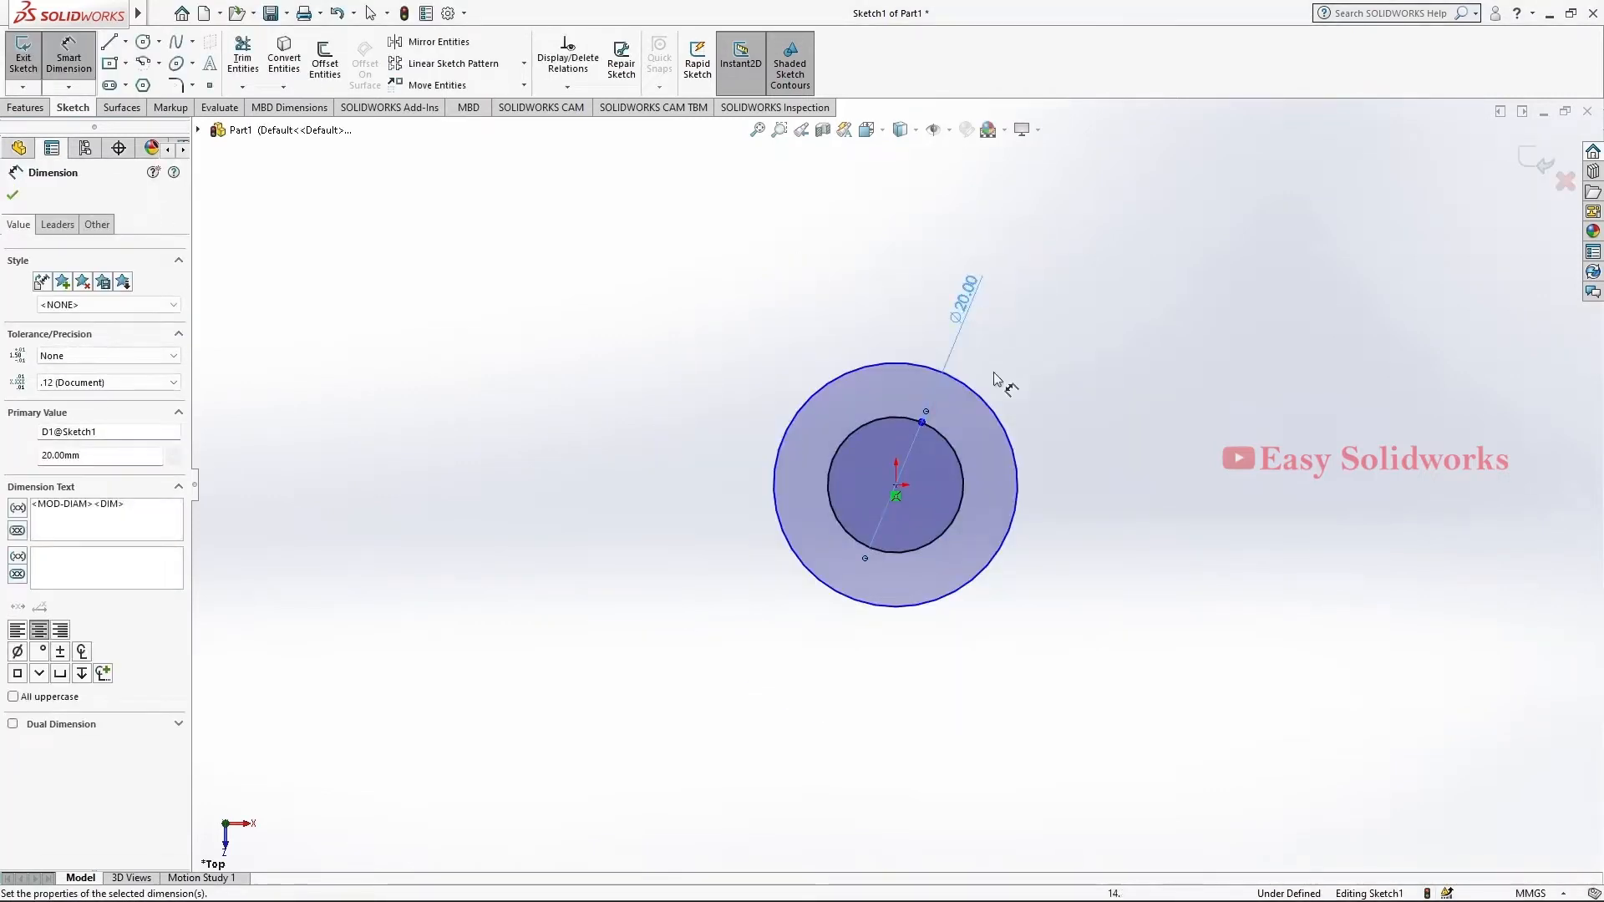
Dimension the outer circle's diameter as 120 mm
click(994, 408)
click(1128, 383)
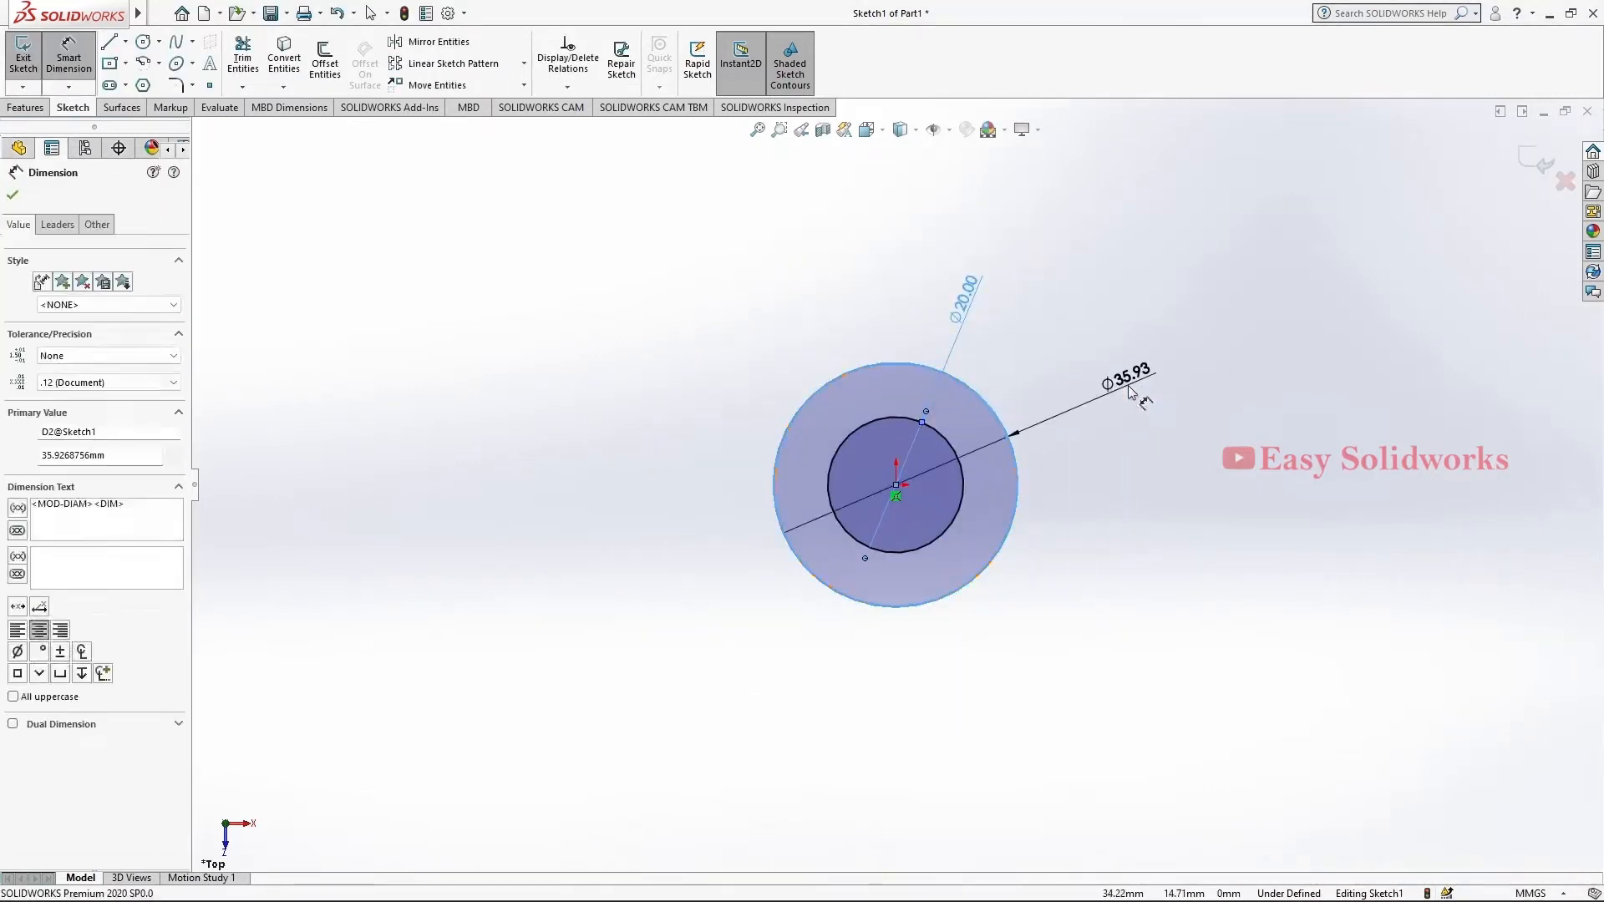
text(12)
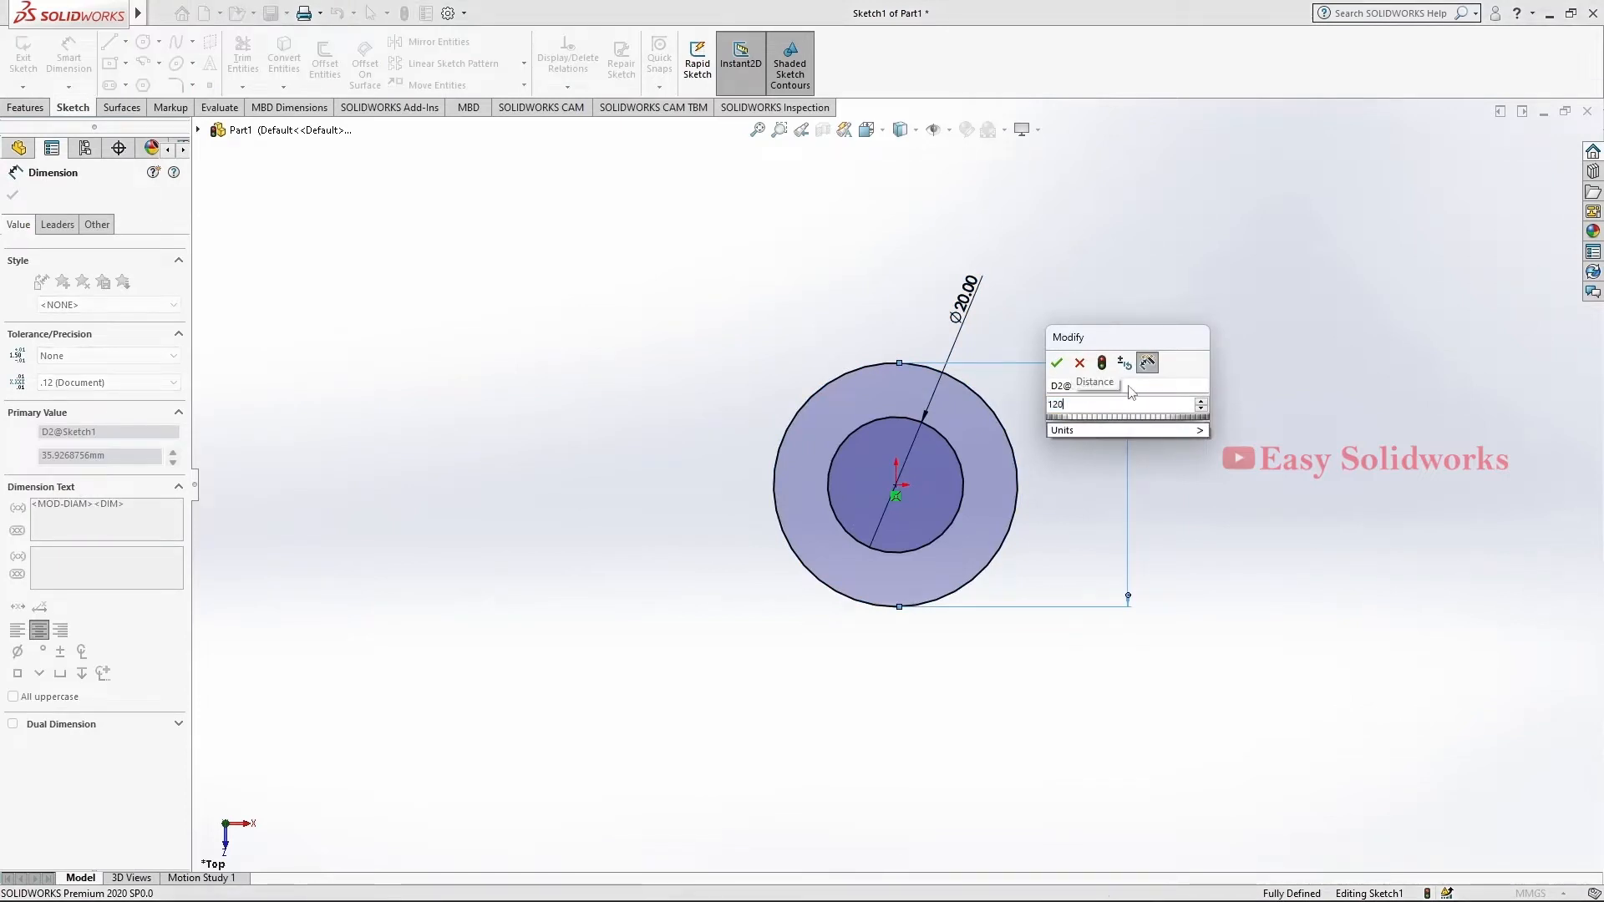
text(0)
key(Return)
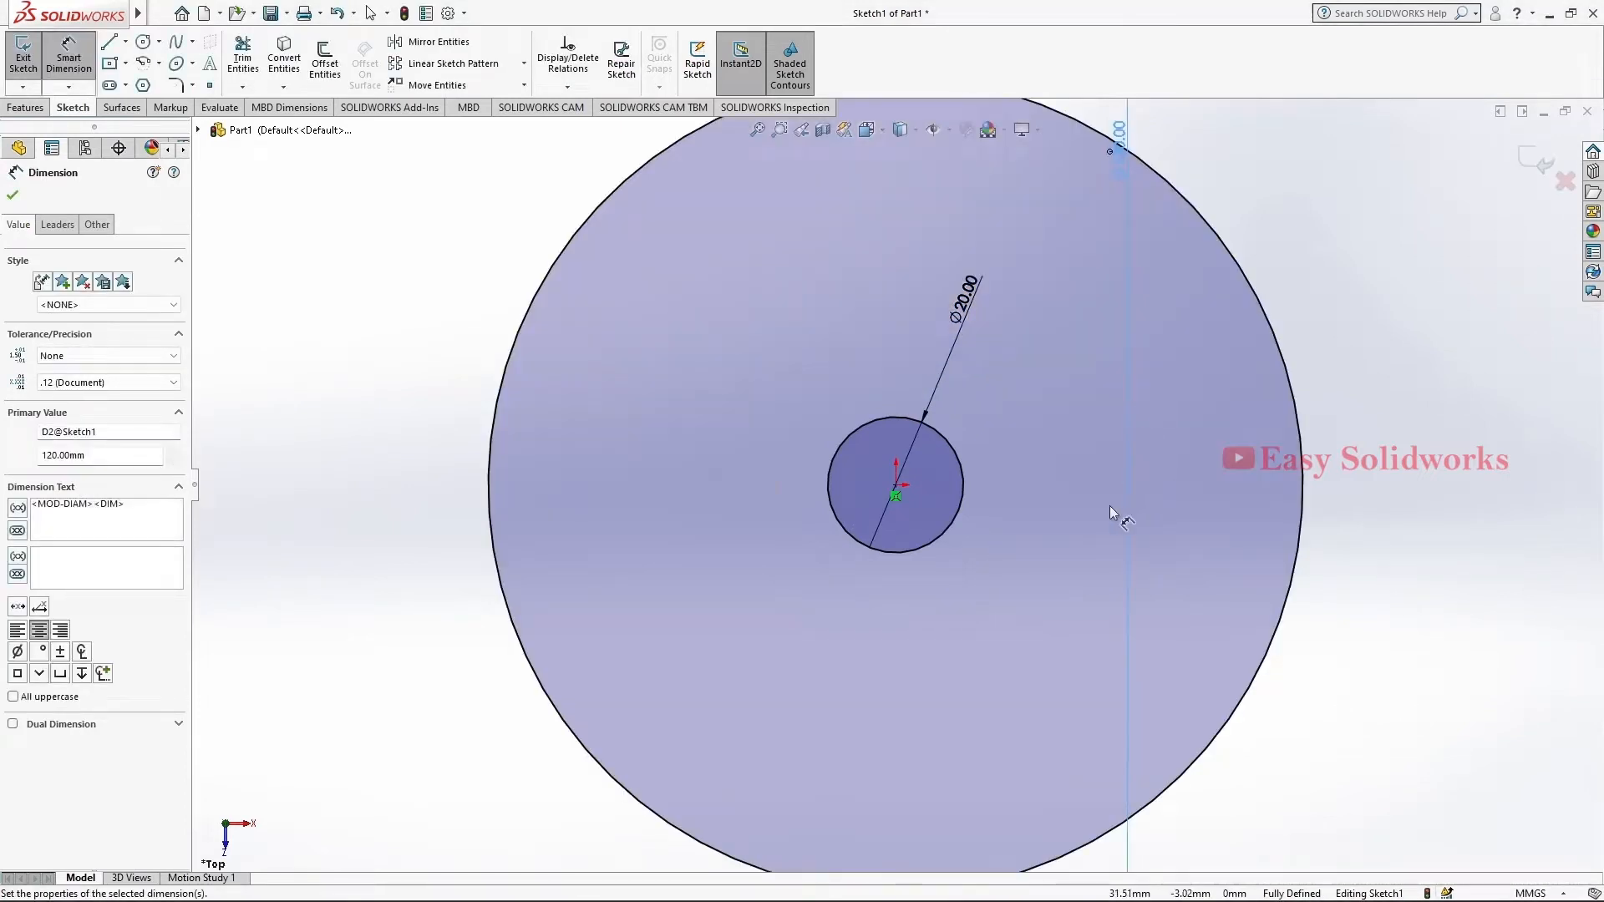
key(f)
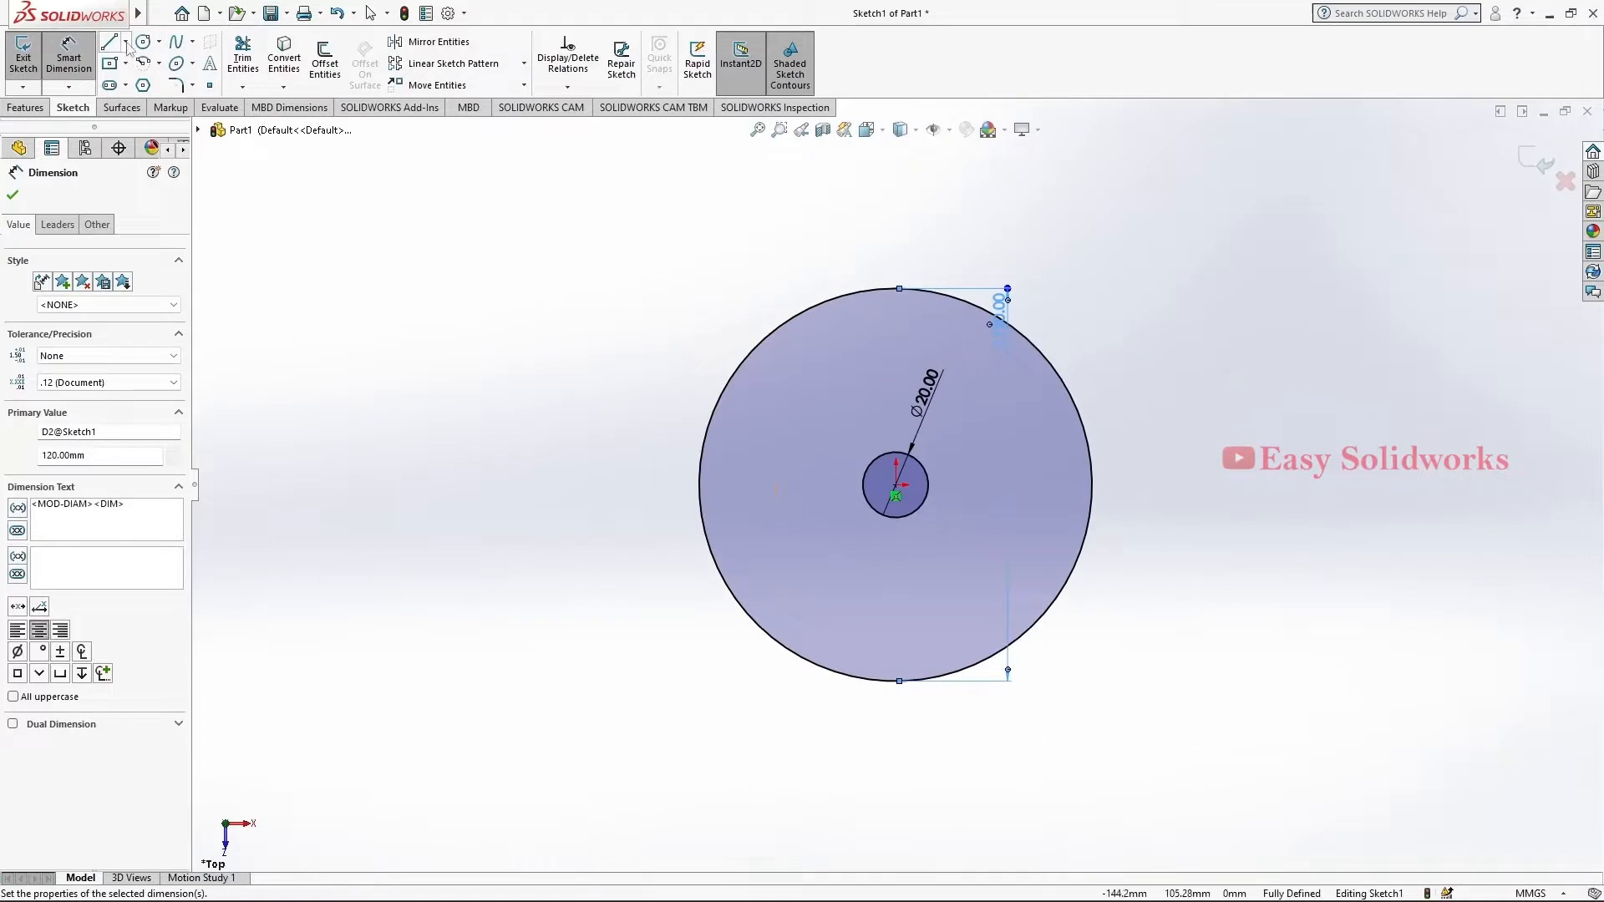
Sketch two connected lines from the outer circle to the origin and back to the outer circle, forming a narrow wedge towards +X
click(113, 47)
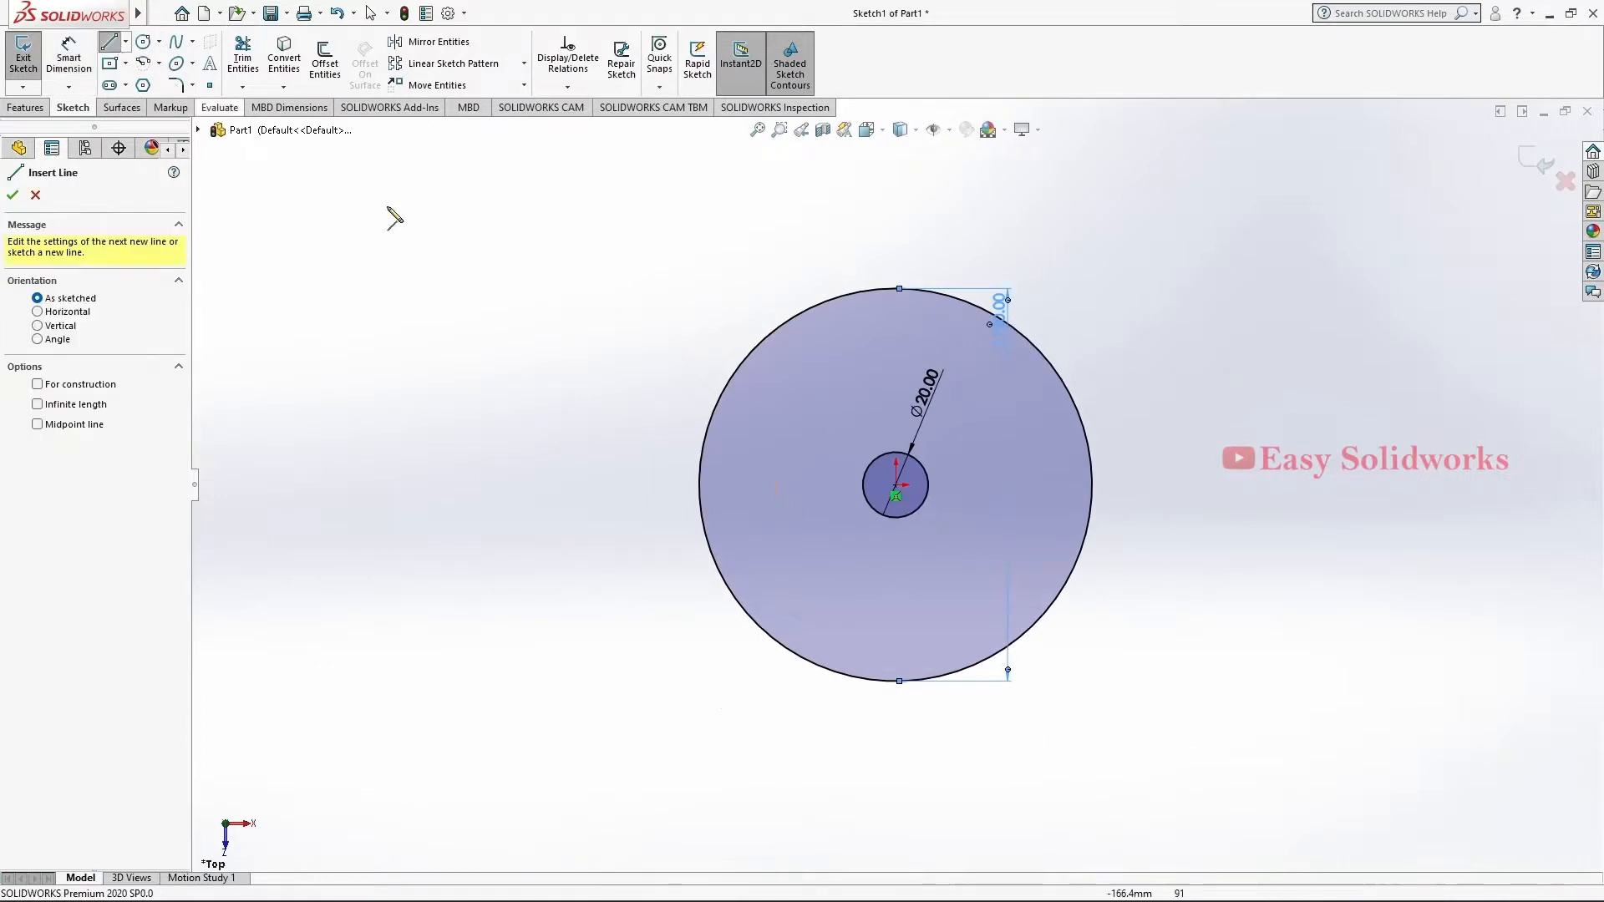
click(1073, 401)
click(896, 484)
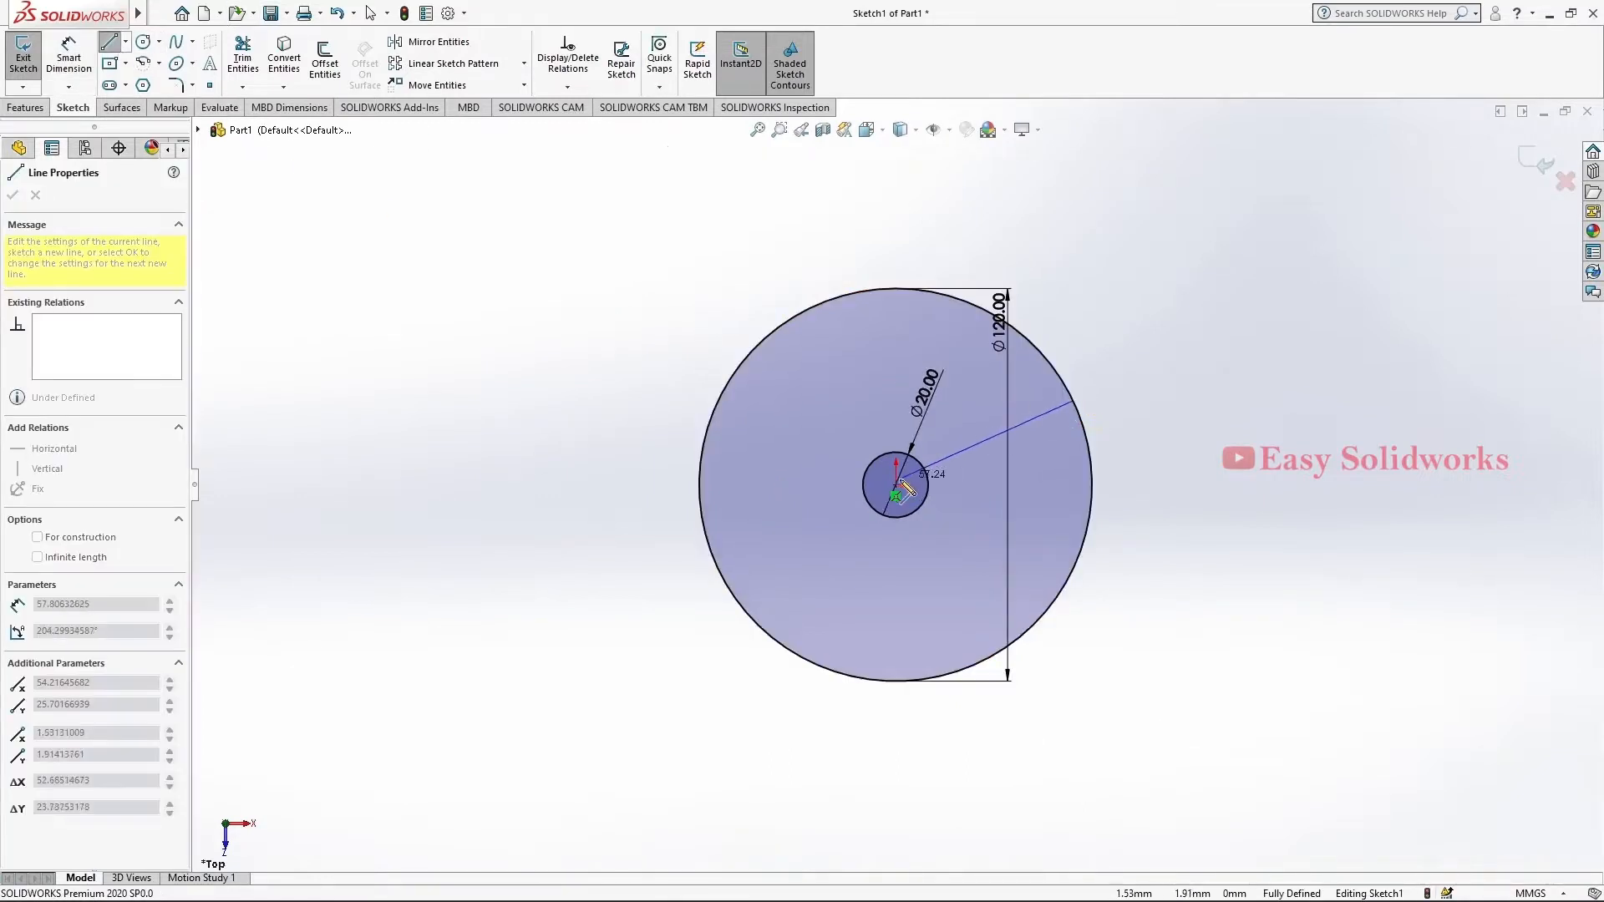
click(1089, 518)
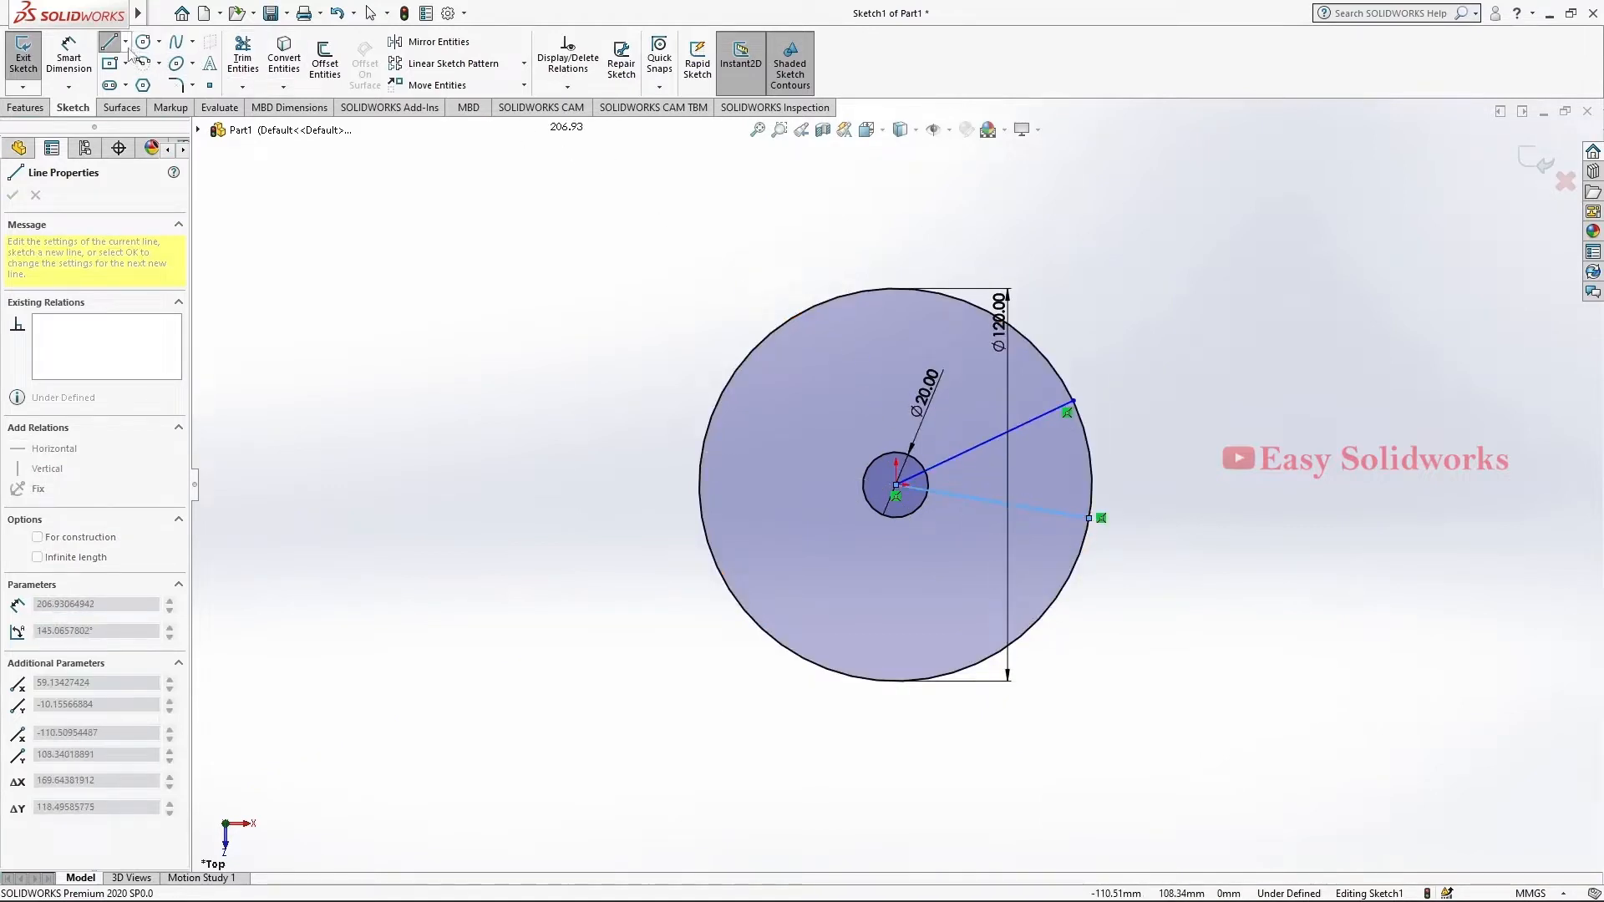
Draw a horizontal centerline from the origin to the outer circle, between the two wedge lines
click(125, 42)
click(161, 83)
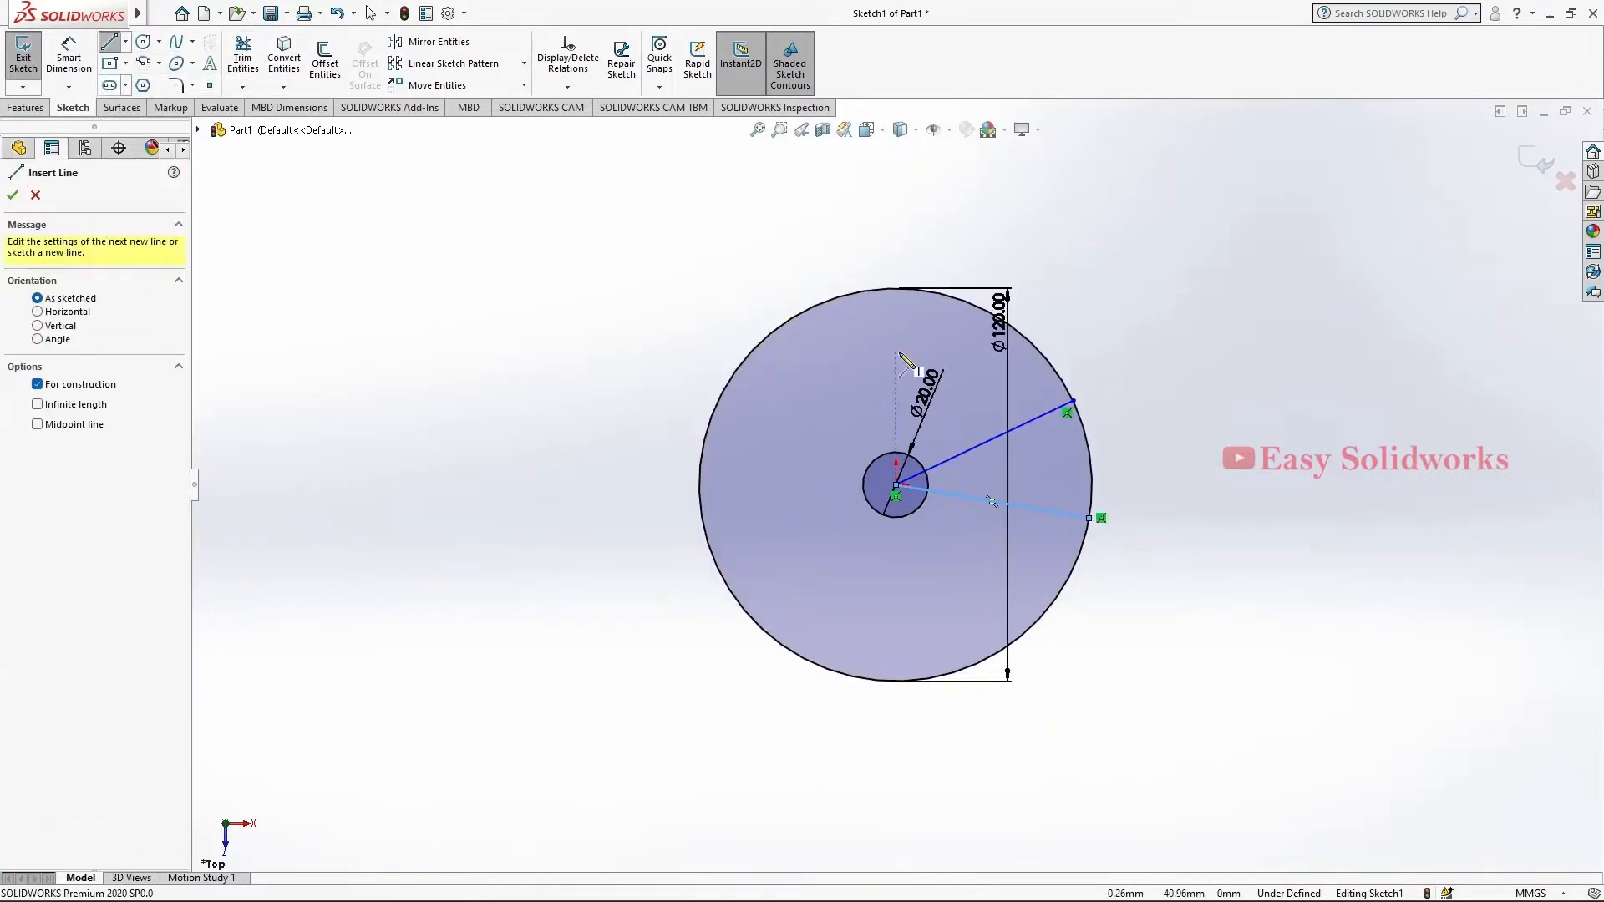
click(897, 484)
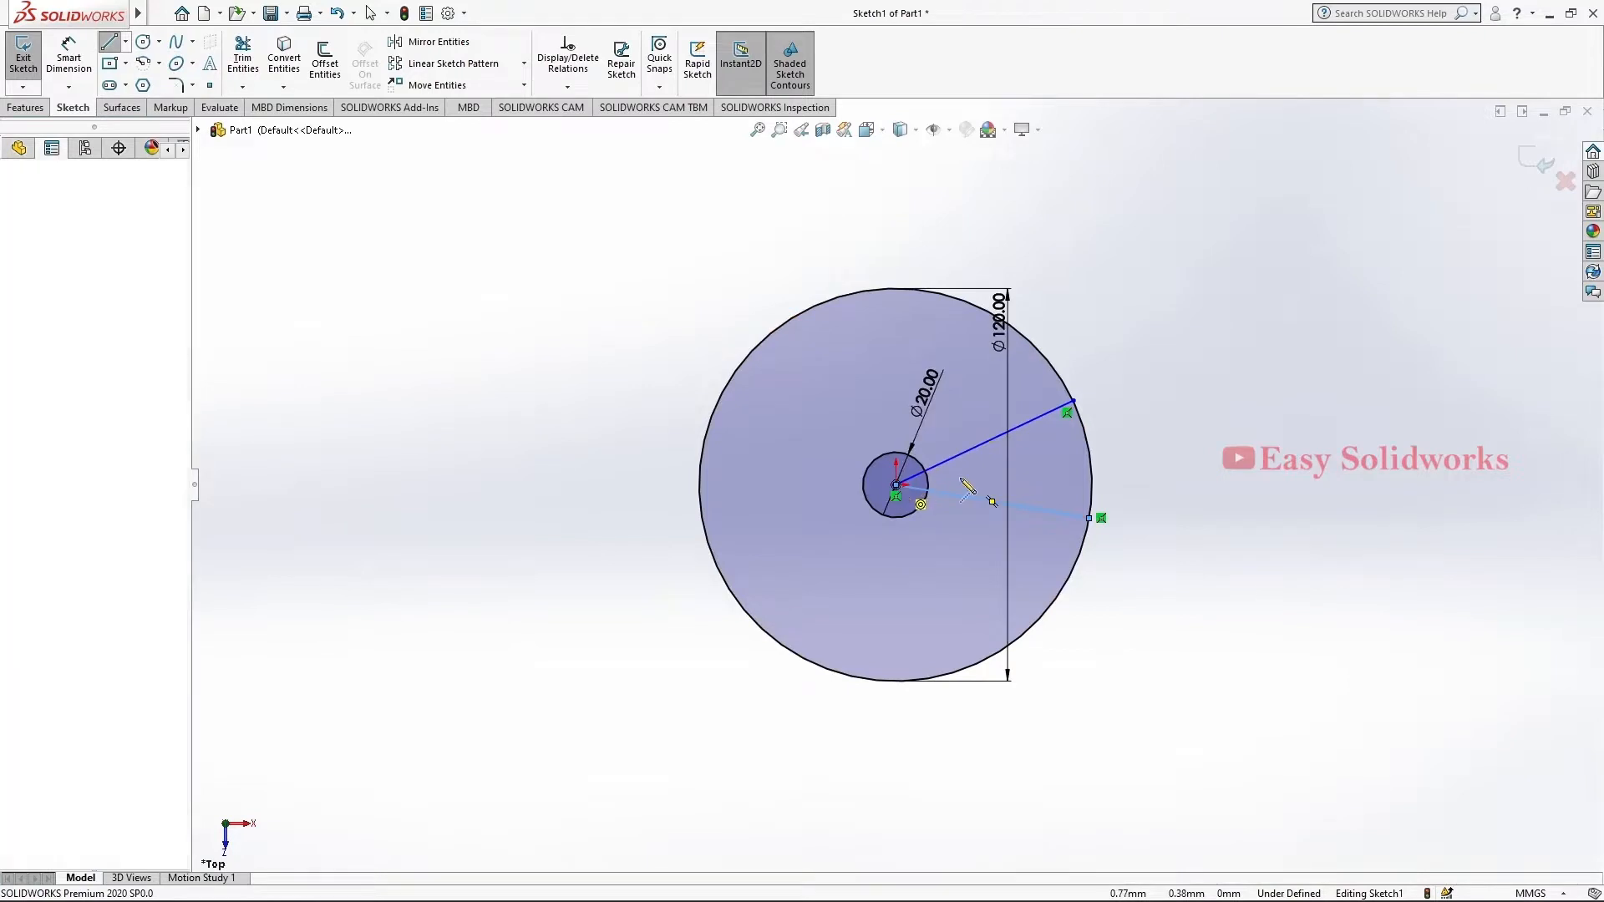
click(1092, 484)
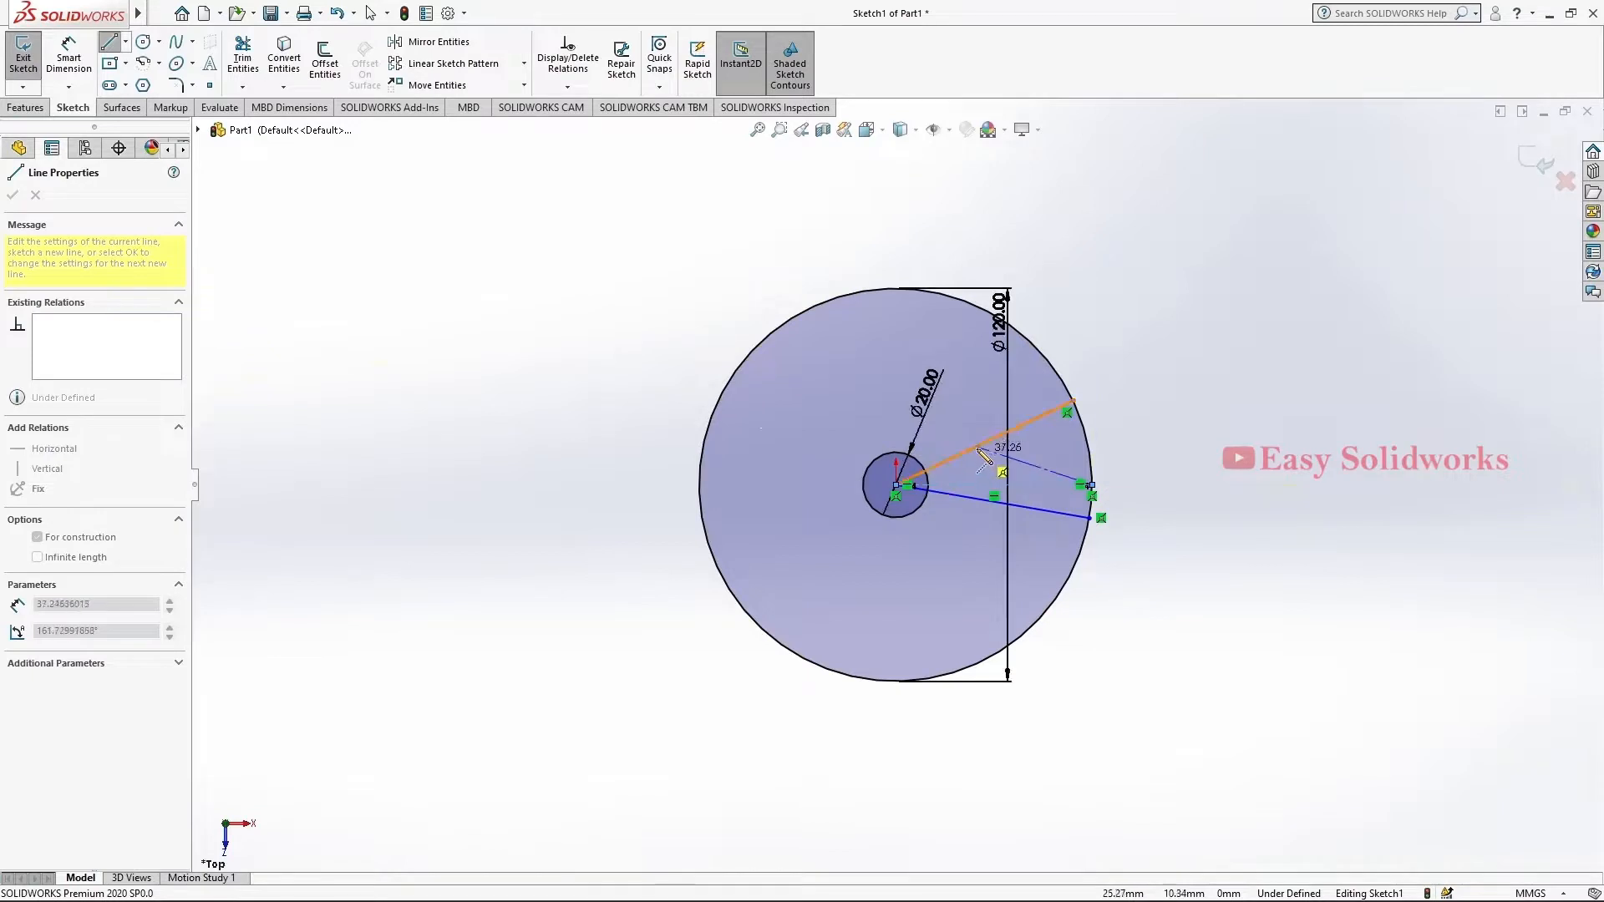
key(Escape)
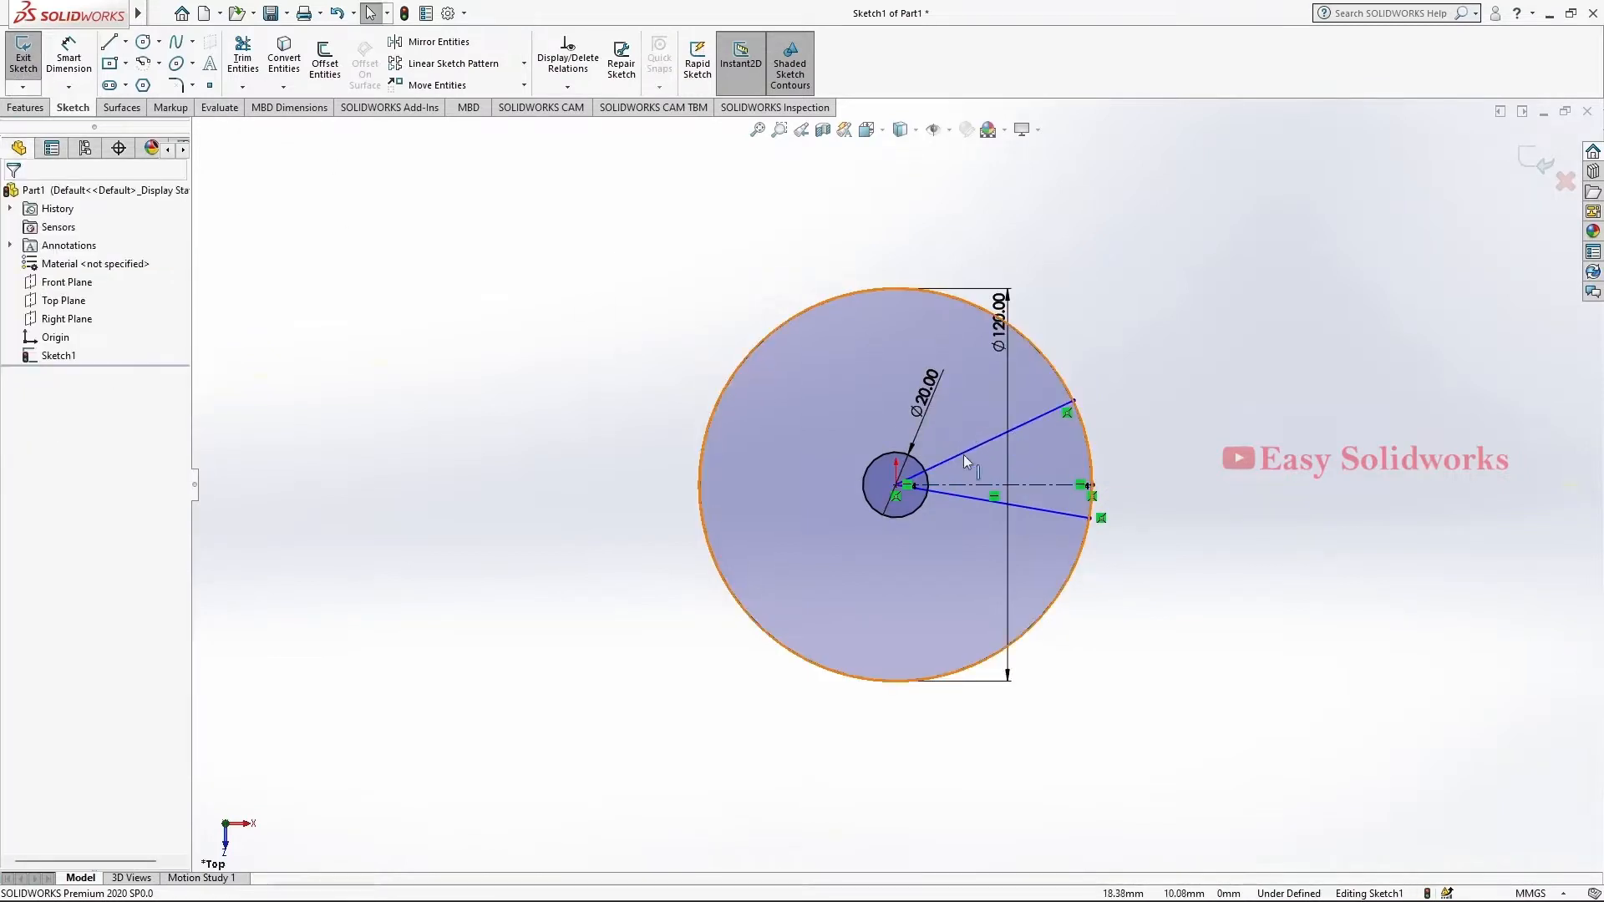
Make the two wedge lines symmetric about the horizontal centerline
click(991, 442)
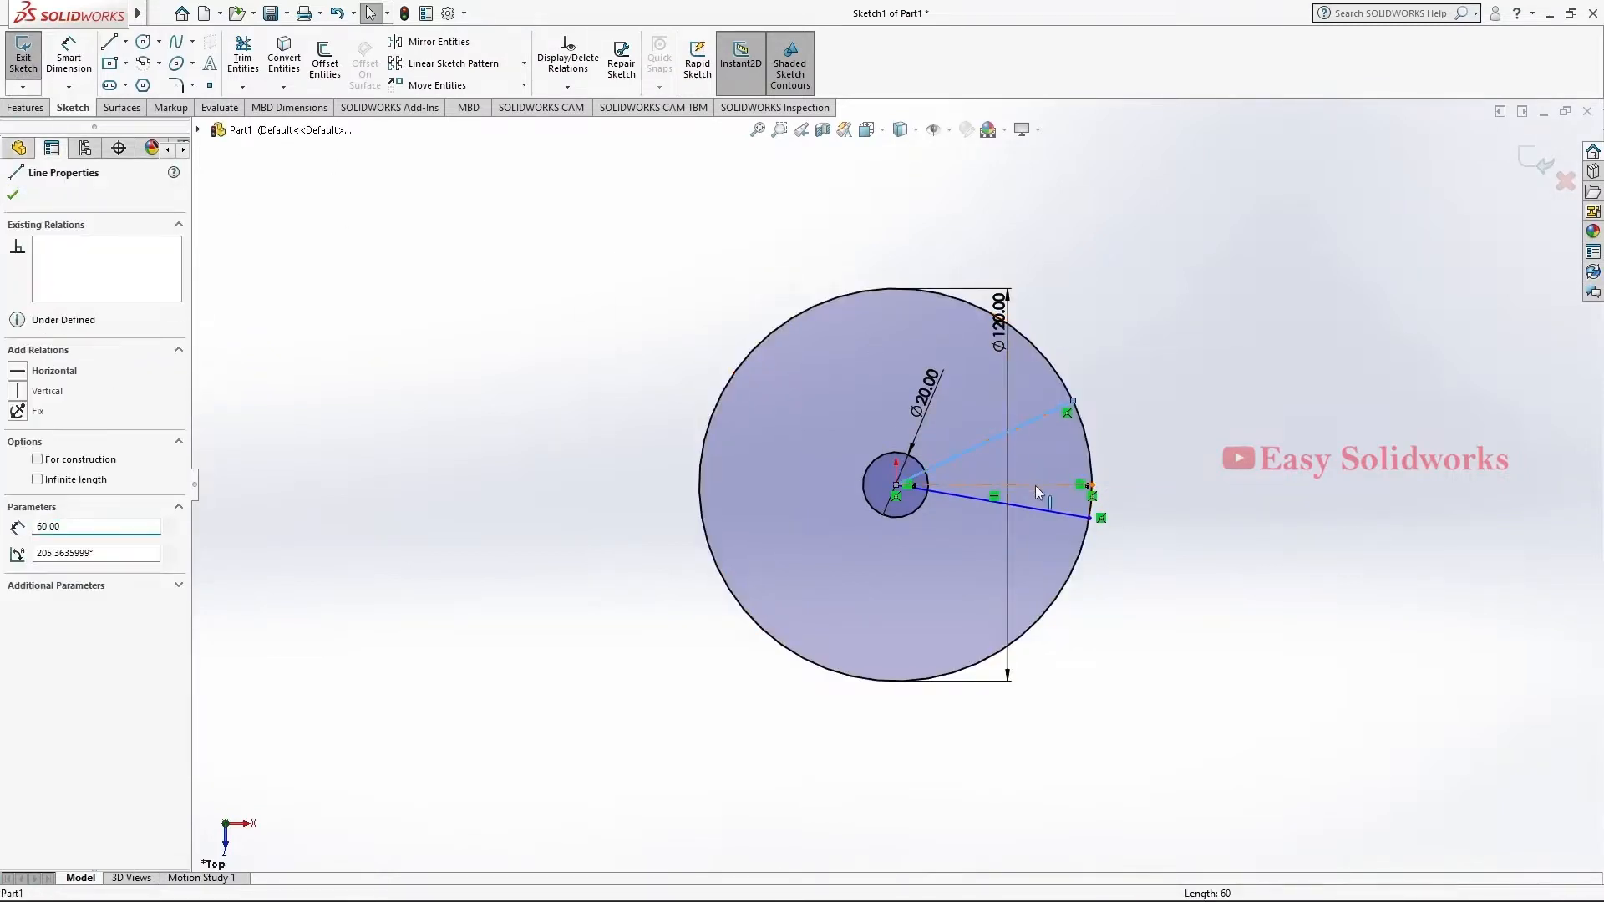
ctrl+click(1035, 486)
ctrl+click(1008, 504)
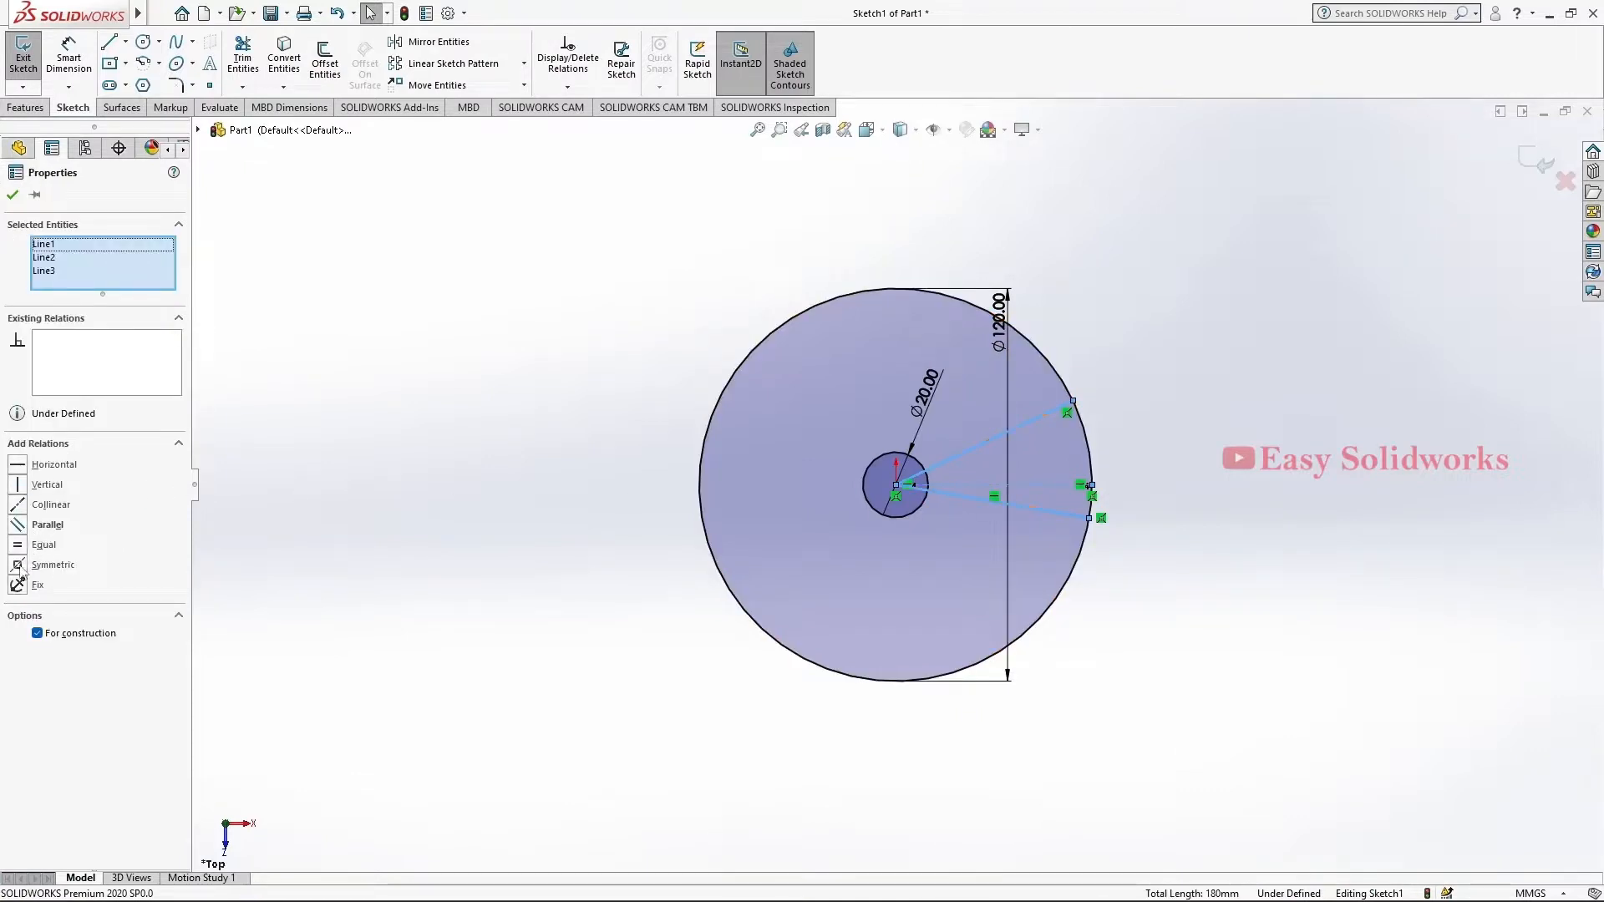
click(20, 566)
click(13, 195)
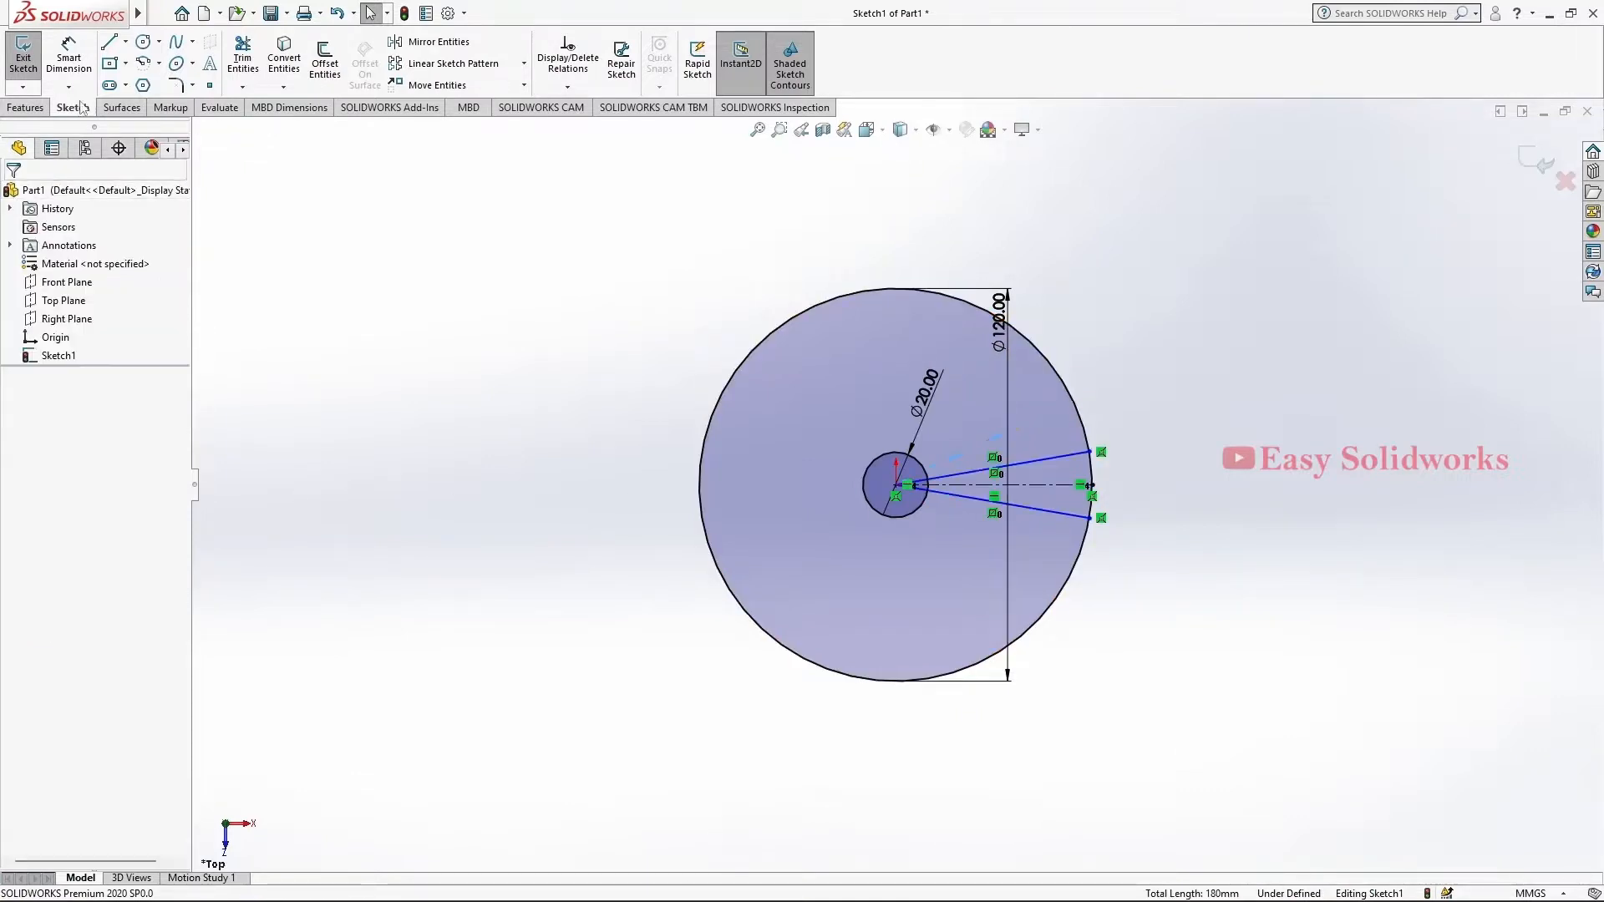
Dimension the angle between the two wedge lines as 30 degrees
click(69, 59)
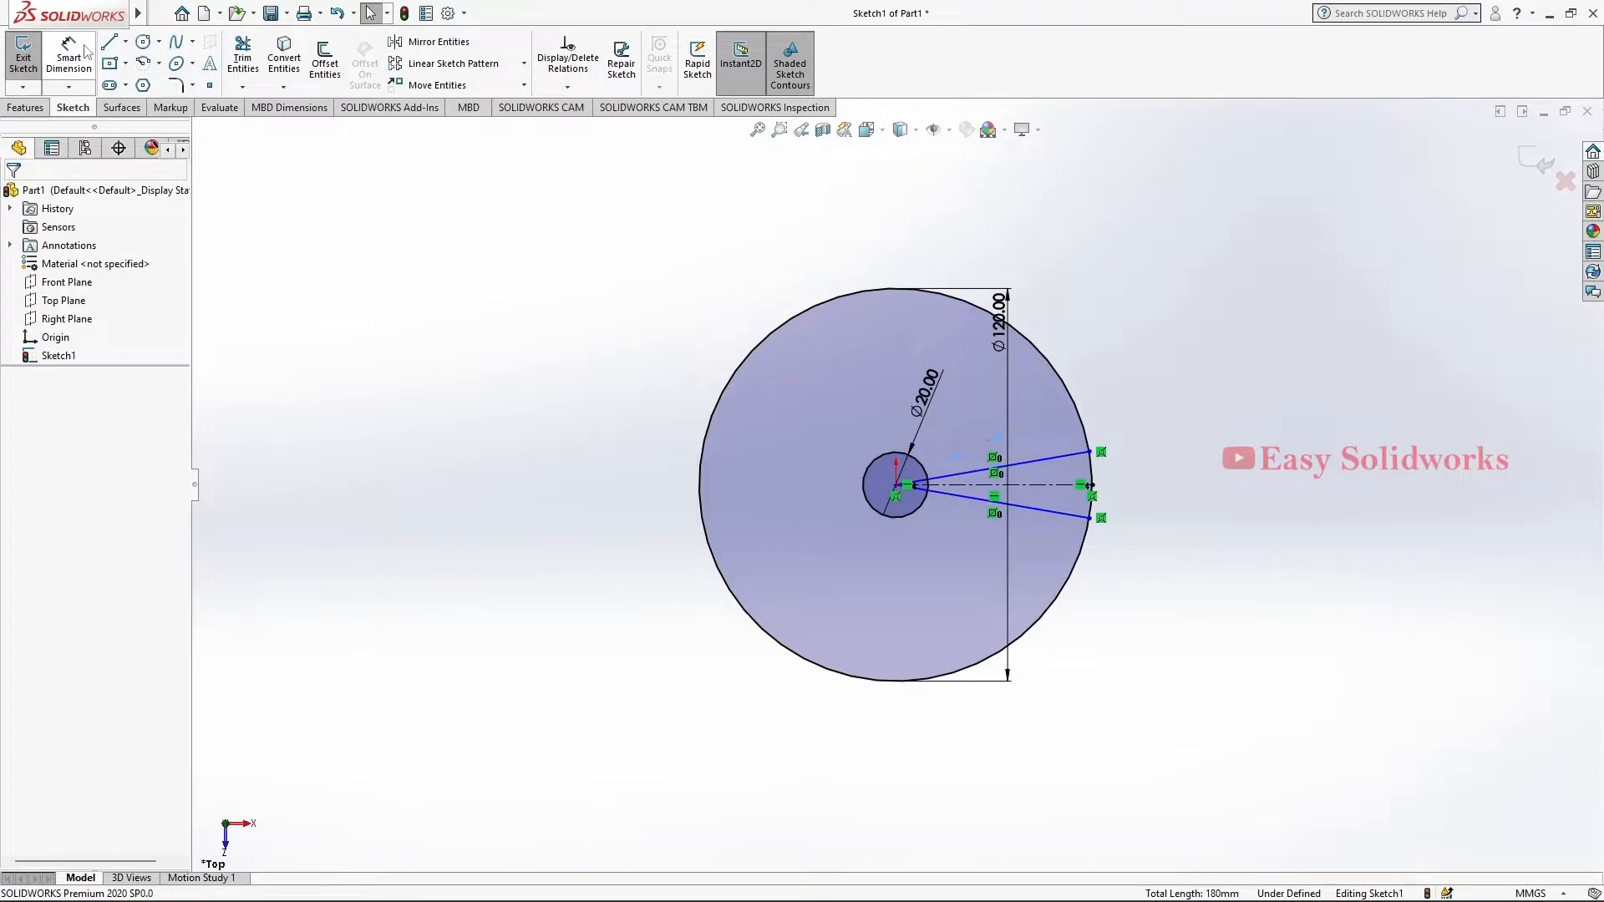
click(1027, 465)
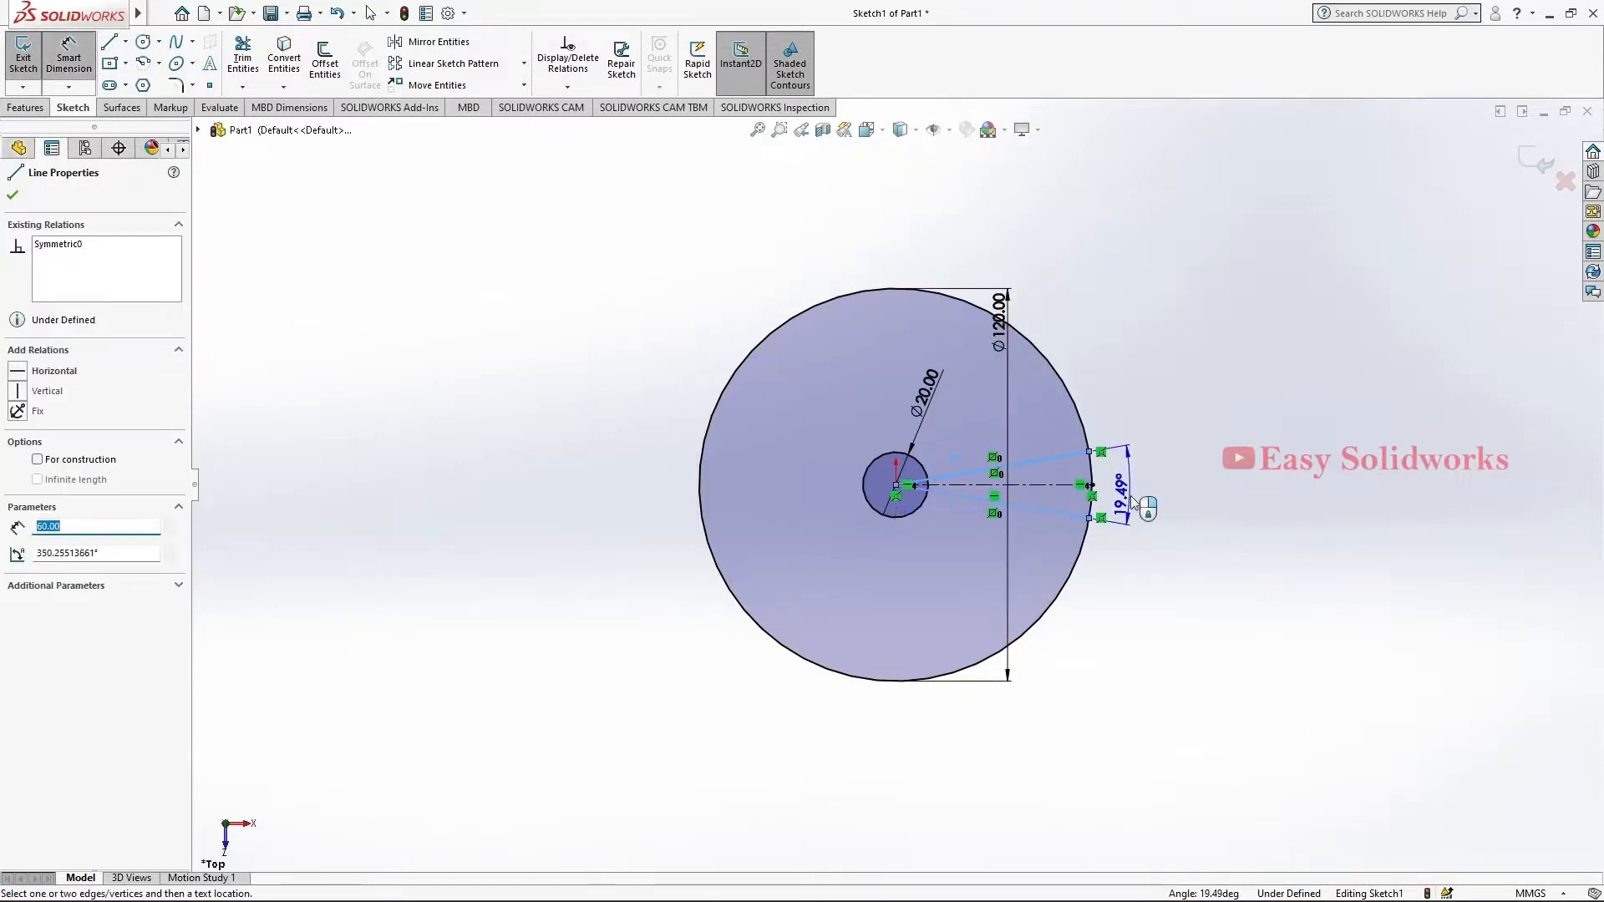
click(1119, 501)
text(30)
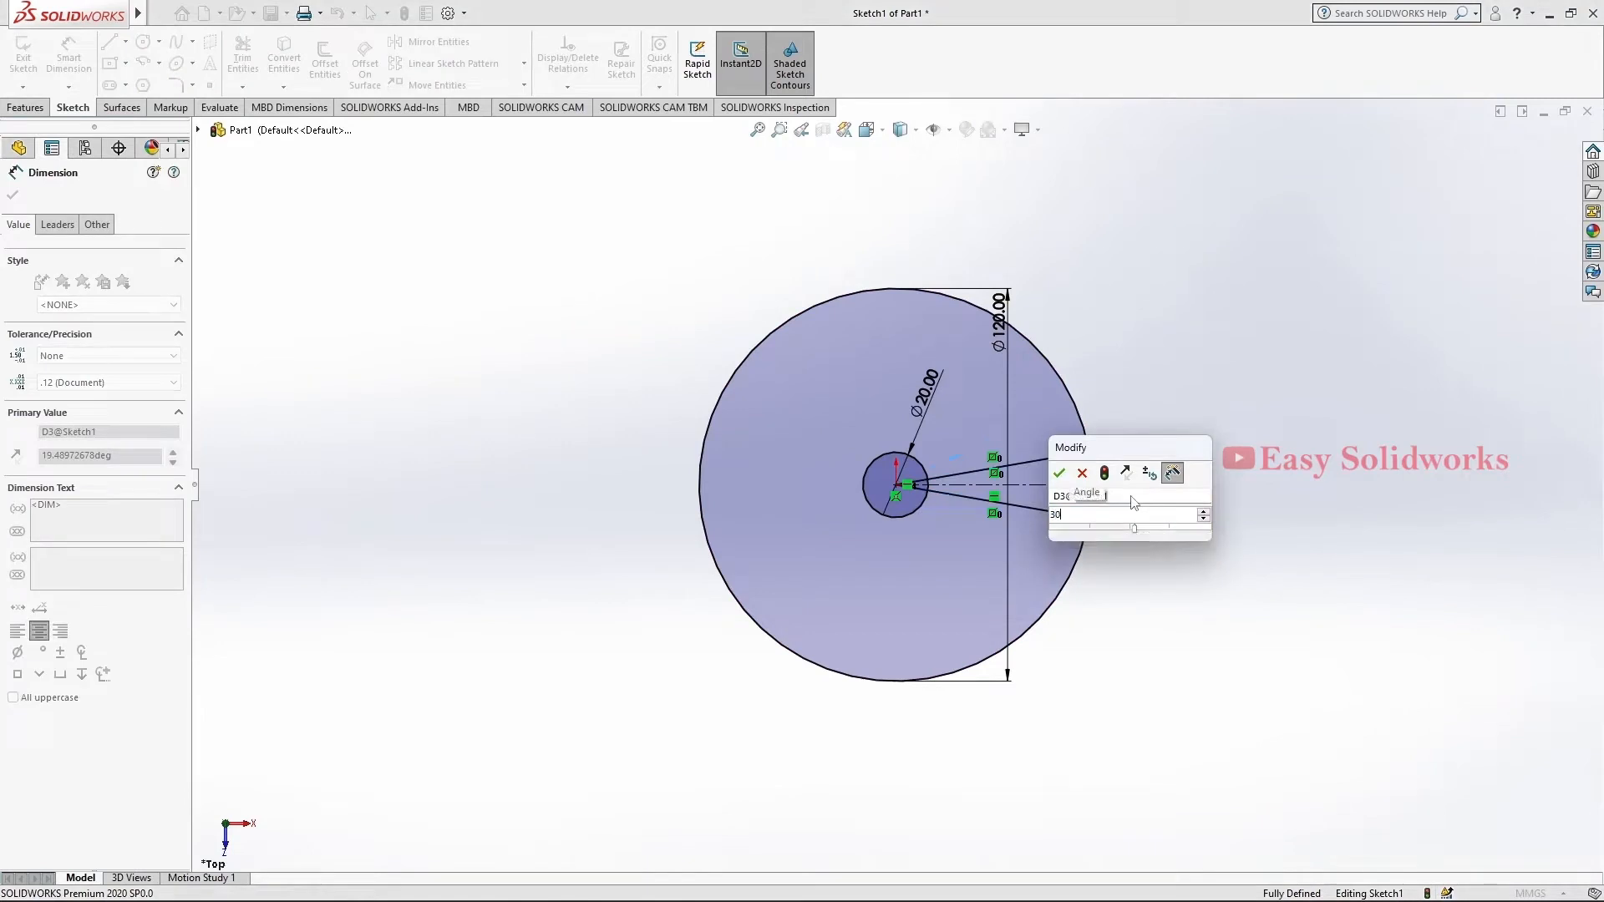
key(Return)
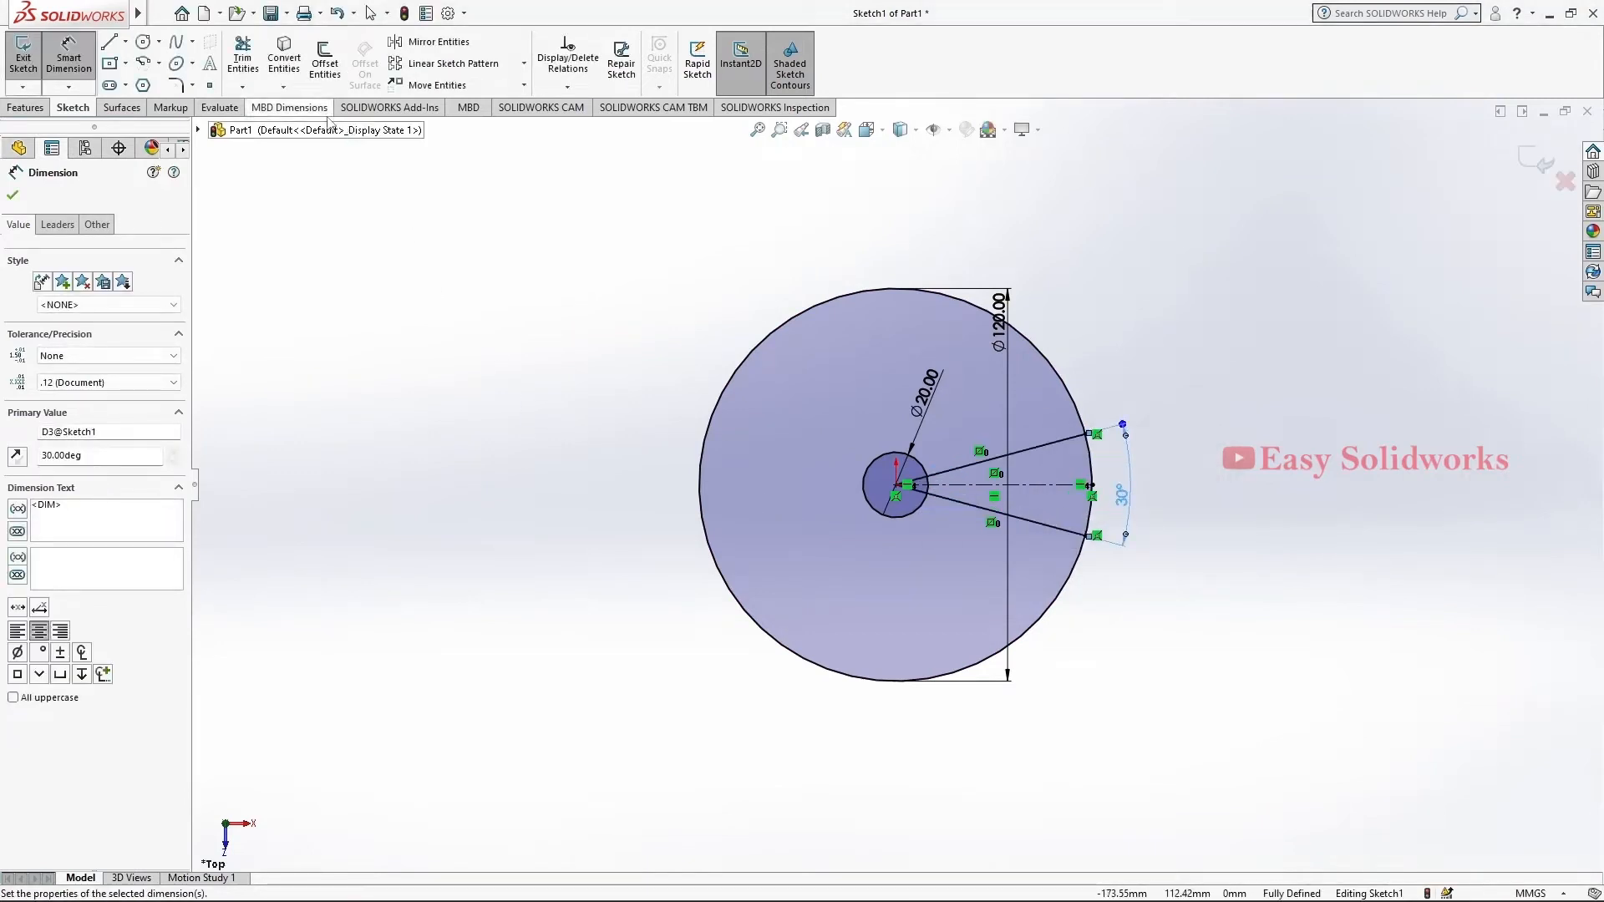
Trim the outer circle outside the wedge, the inner circle's arc within the wedge and the line portions inside the inner circle
click(243, 58)
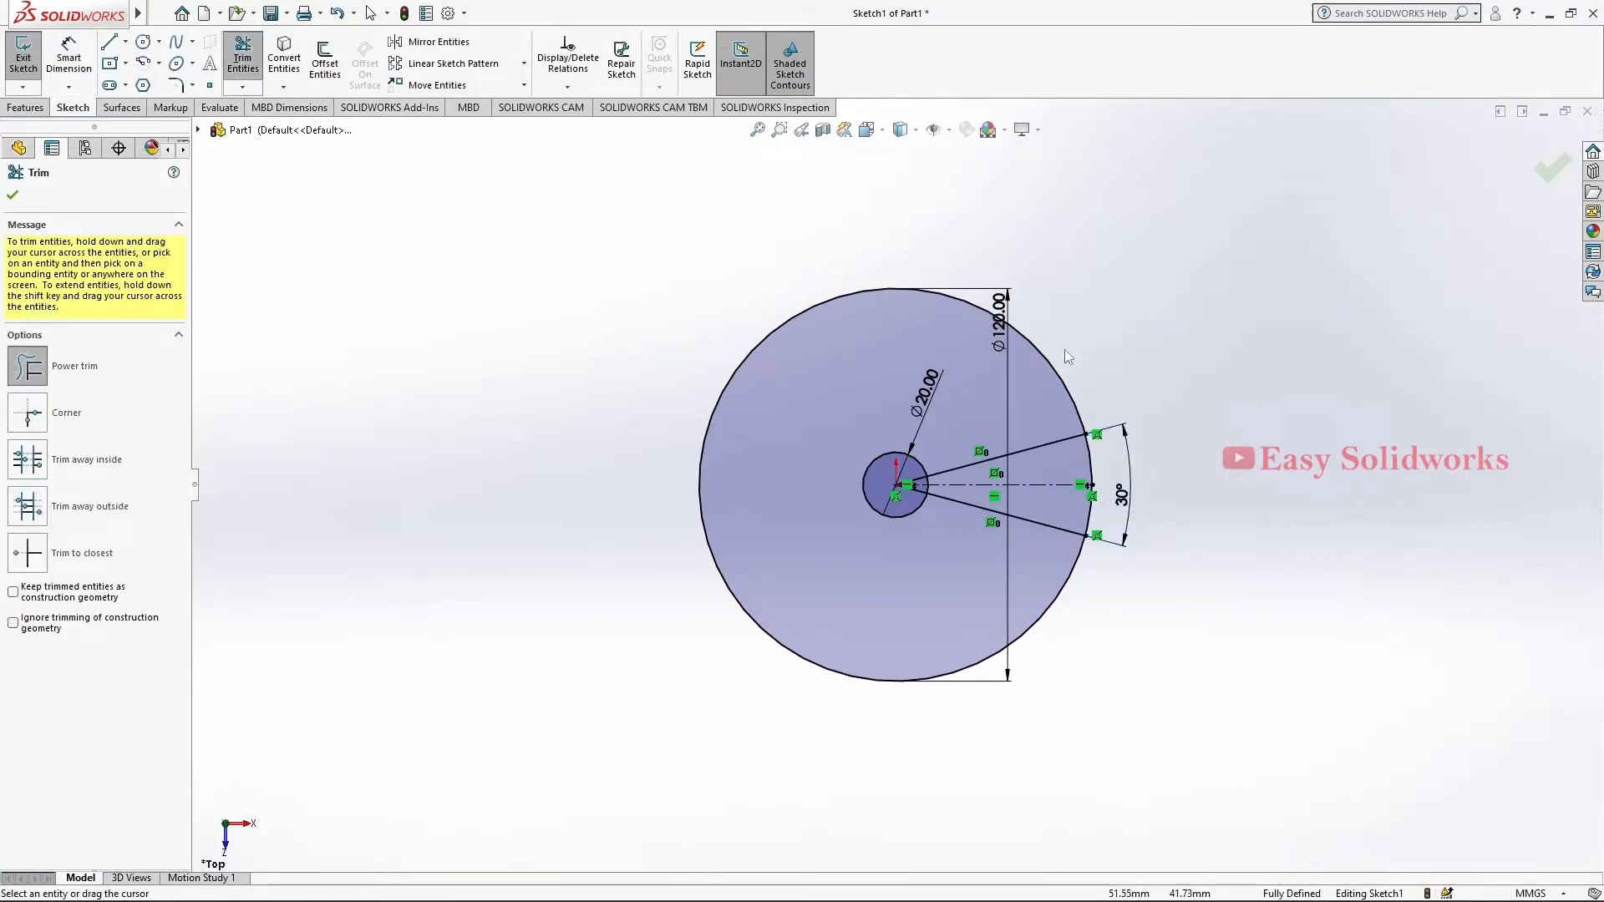
click(1061, 386)
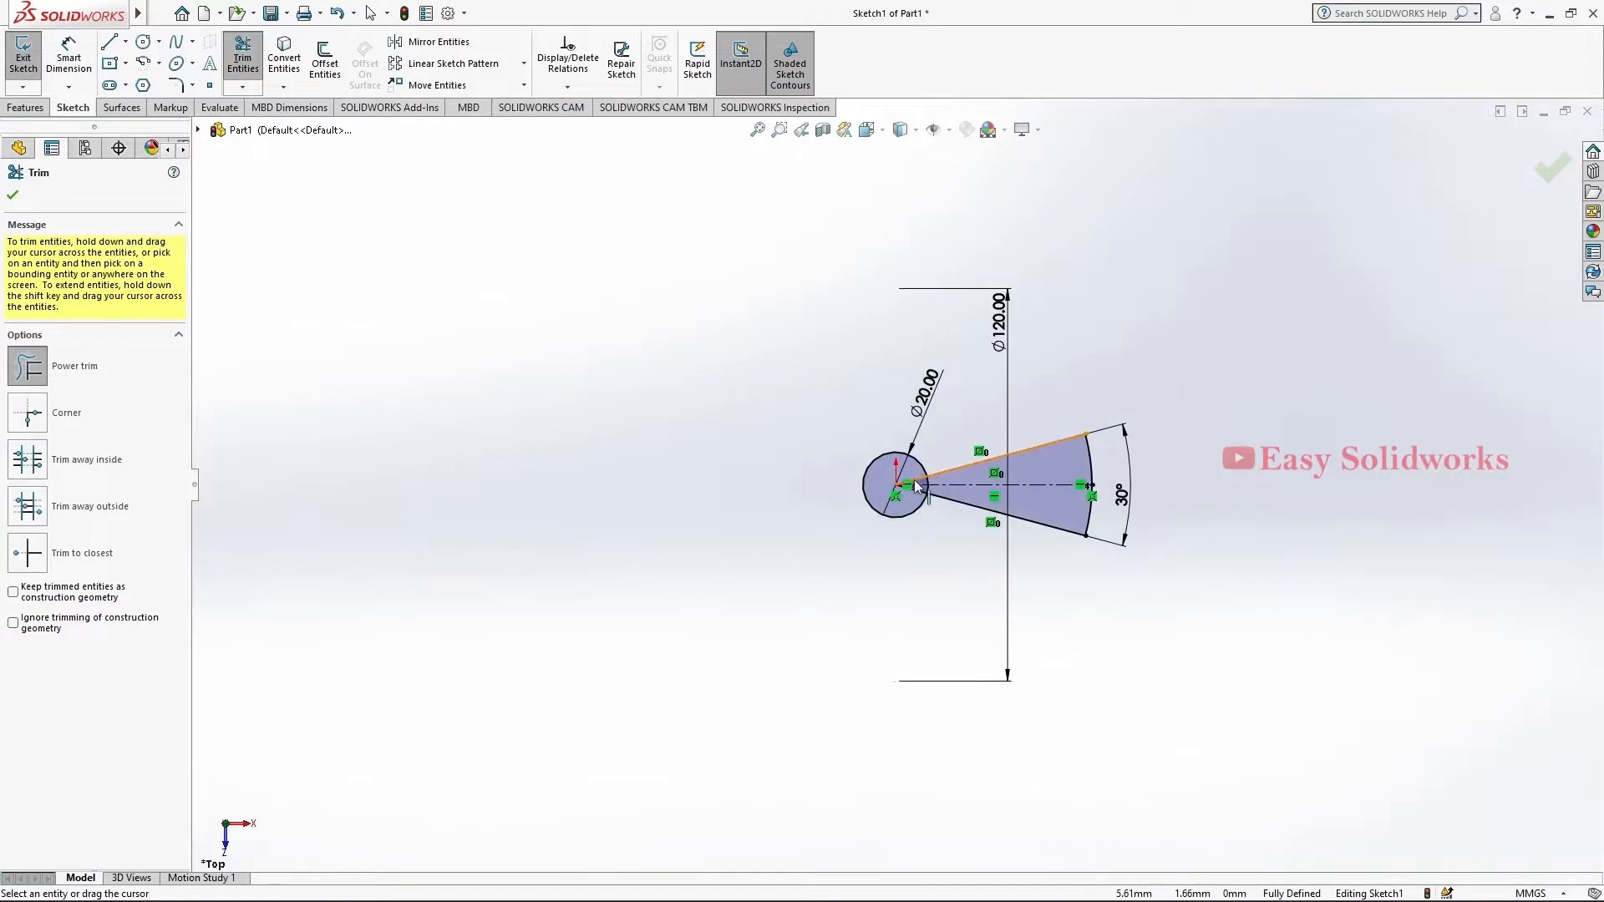
scroll(914, 485, down, 5)
scroll(915, 479, down, 5)
click(1011, 510)
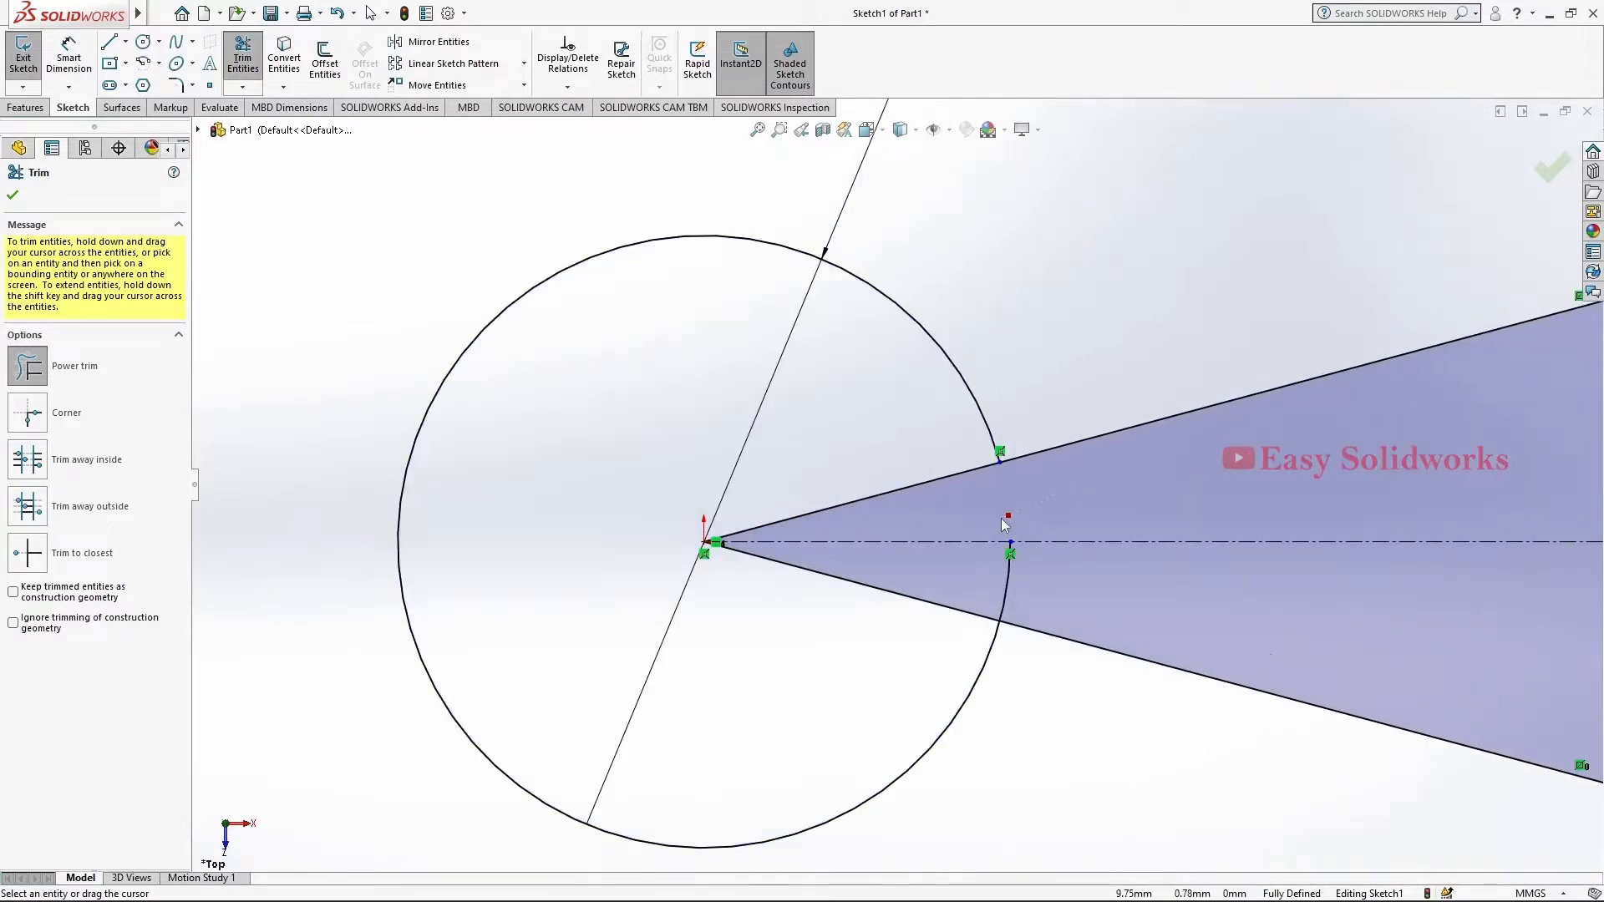
drag(1035, 588, 964, 561)
drag(885, 485, 901, 504)
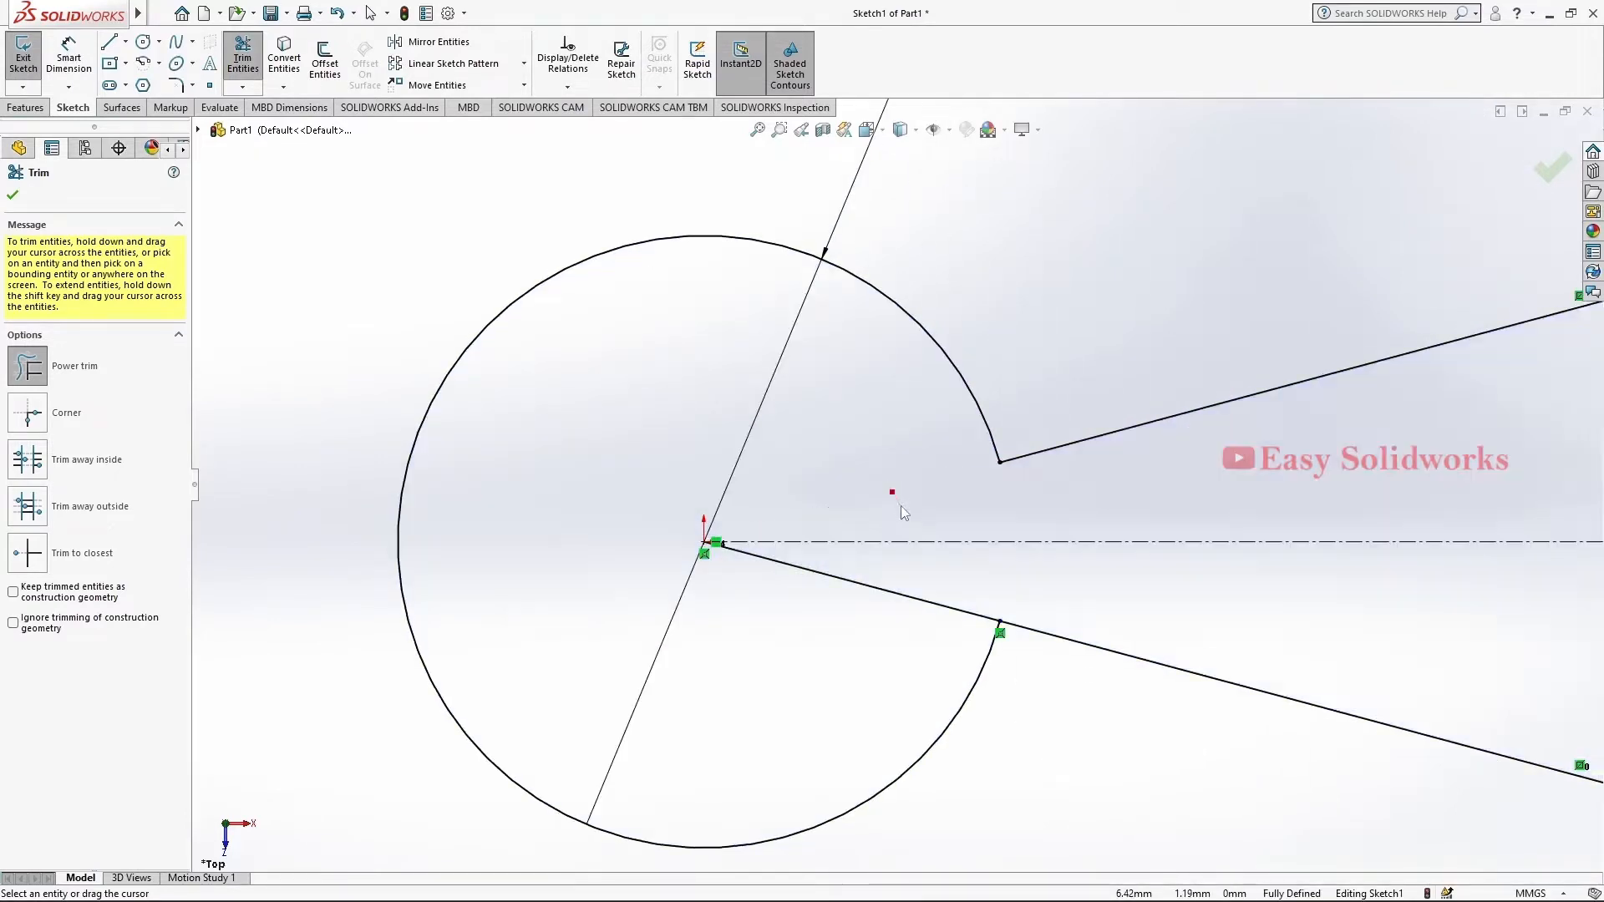
drag(916, 577, 913, 615)
scroll(1124, 552, up, 5)
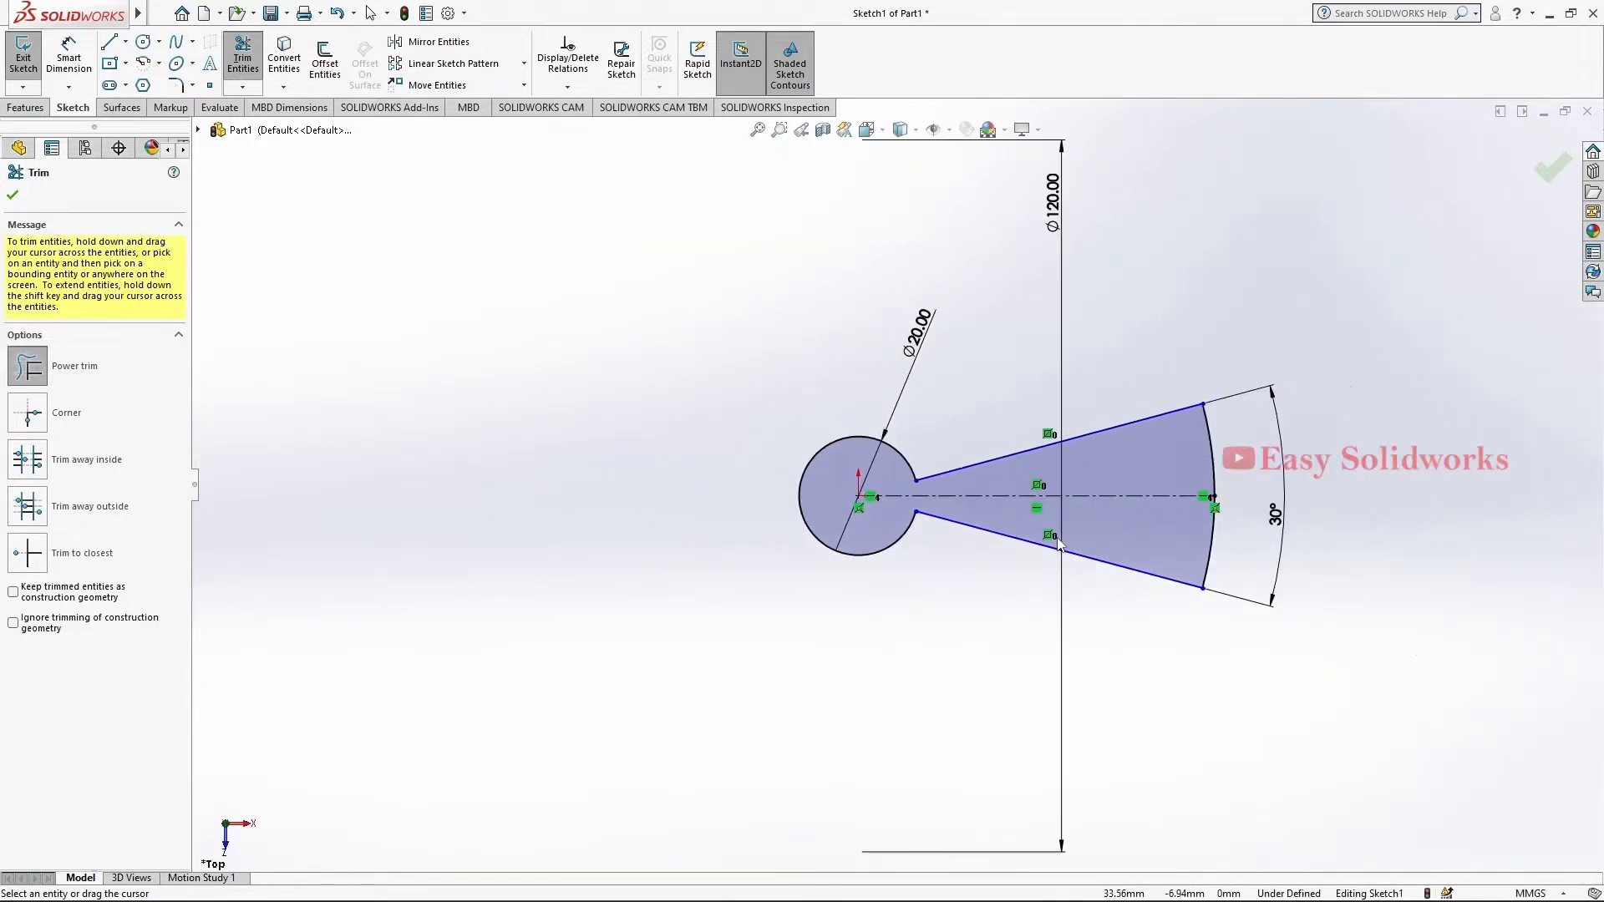
click(12, 195)
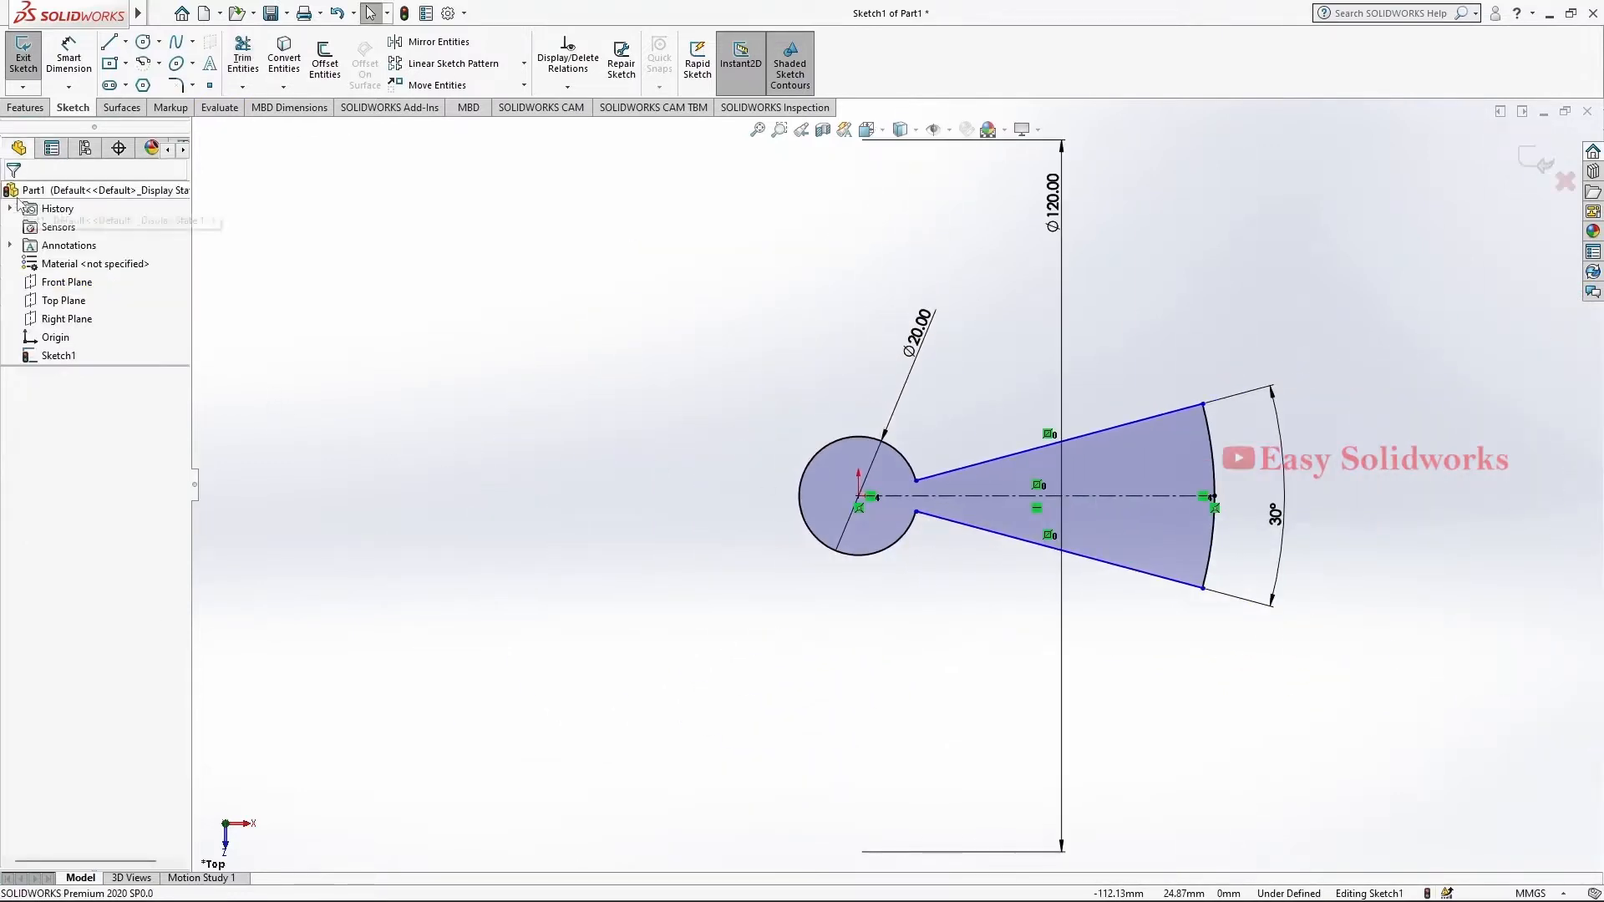
Extrude the trimmed hub-and-wedge profile as a blind boss 5 mm deep
click(27, 107)
click(31, 83)
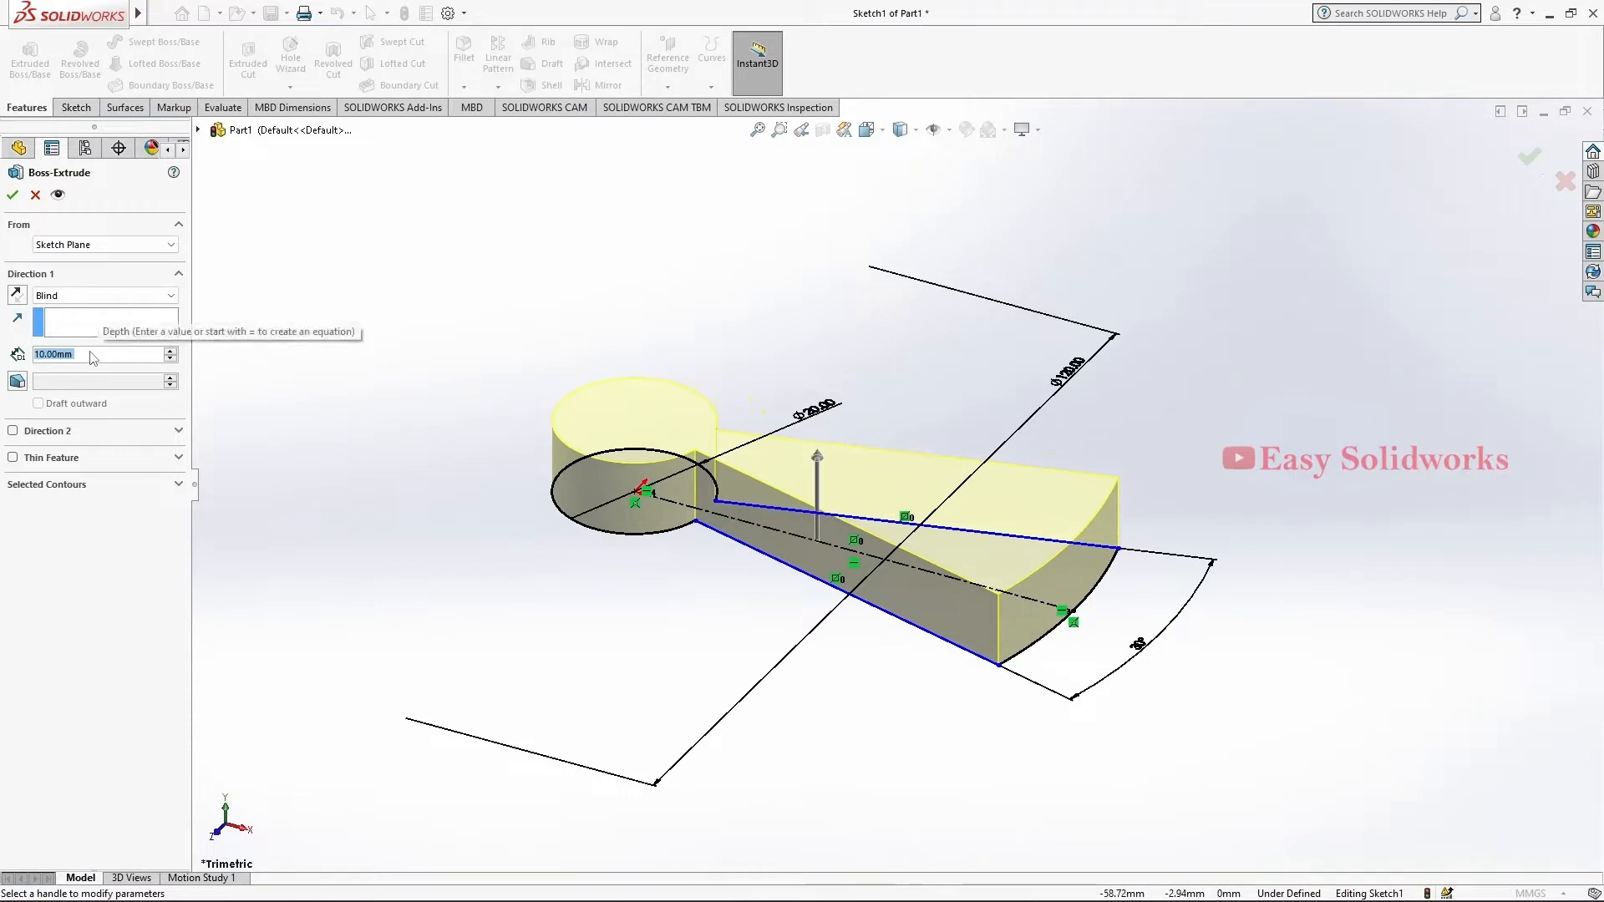
text(5)
key(Return)
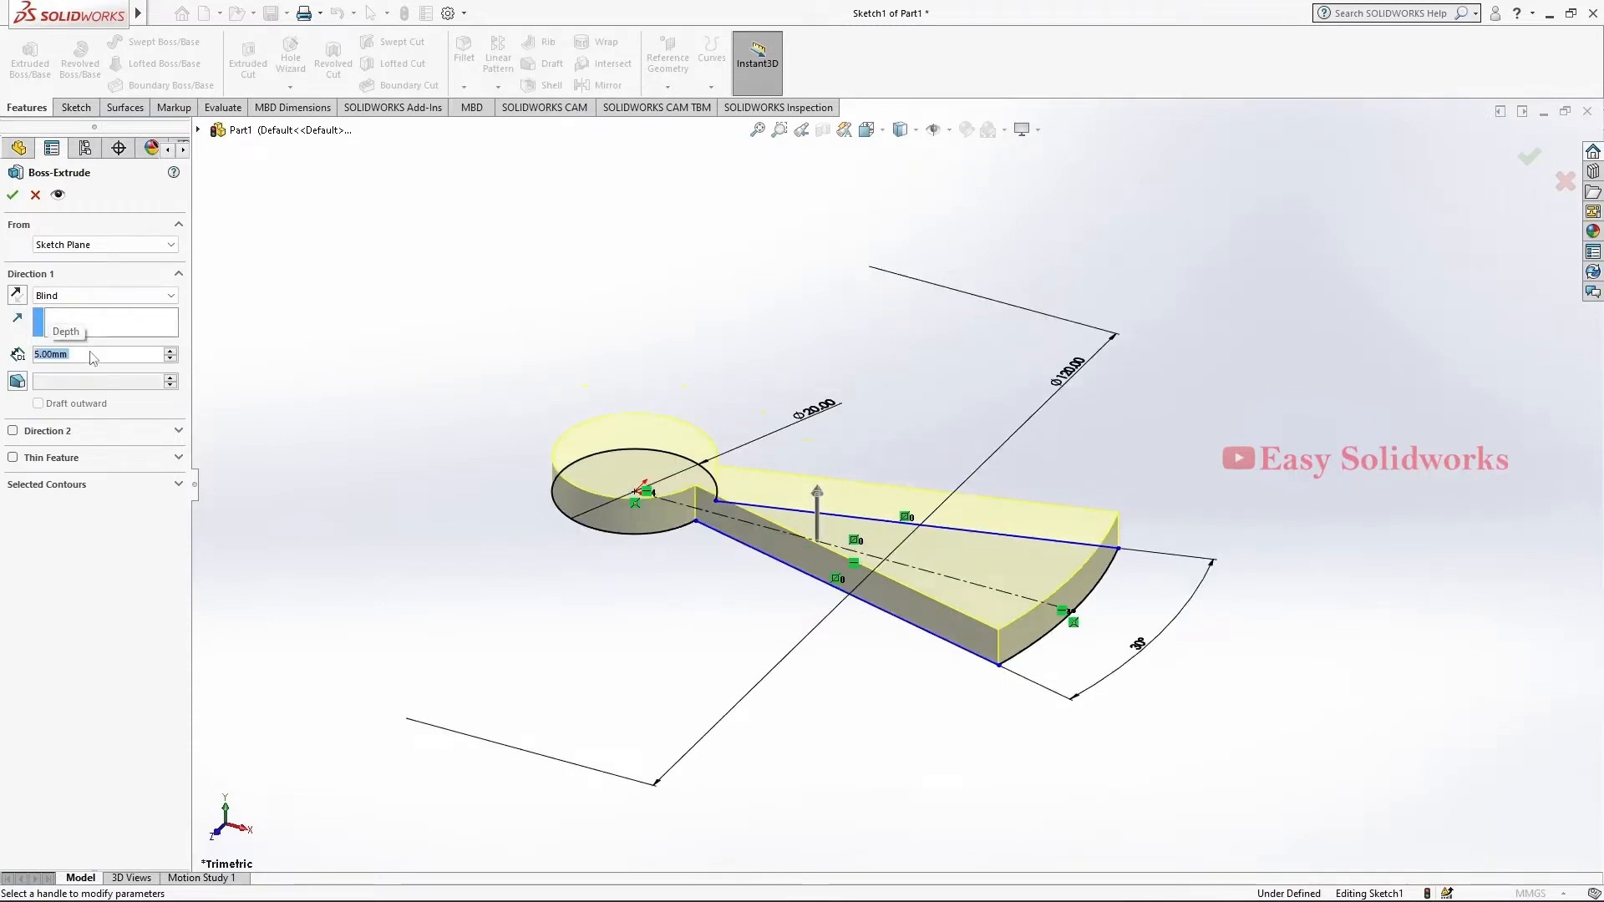
click(13, 198)
click(516, 346)
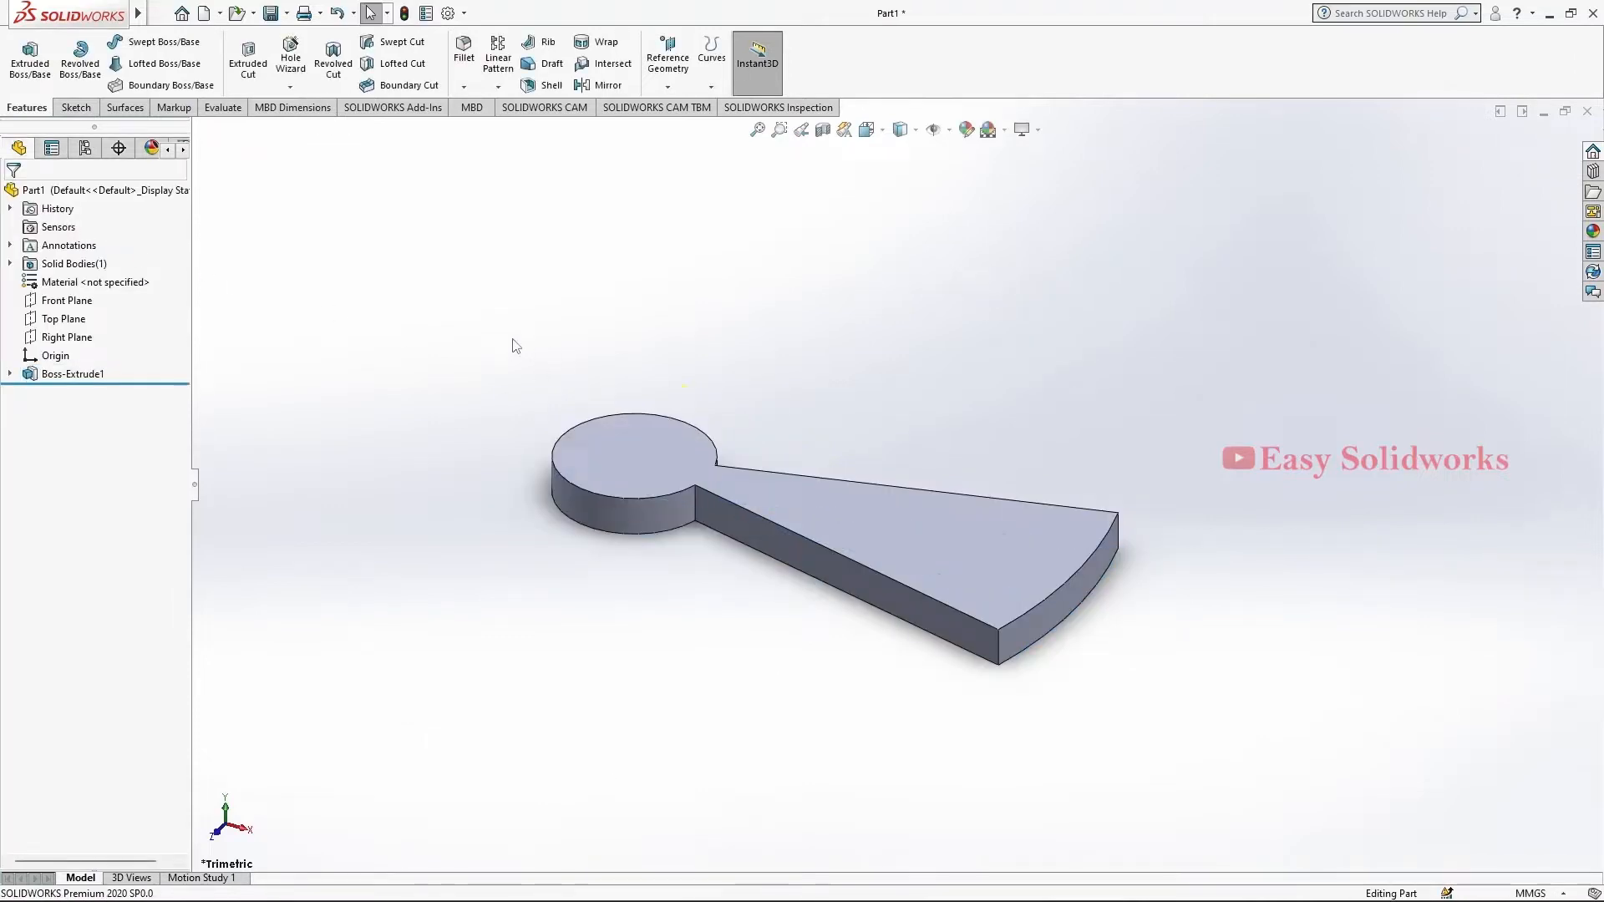
Sketch a circle on the Top Plane, centered on the origin and reaching the hub's outer edge
click(73, 322)
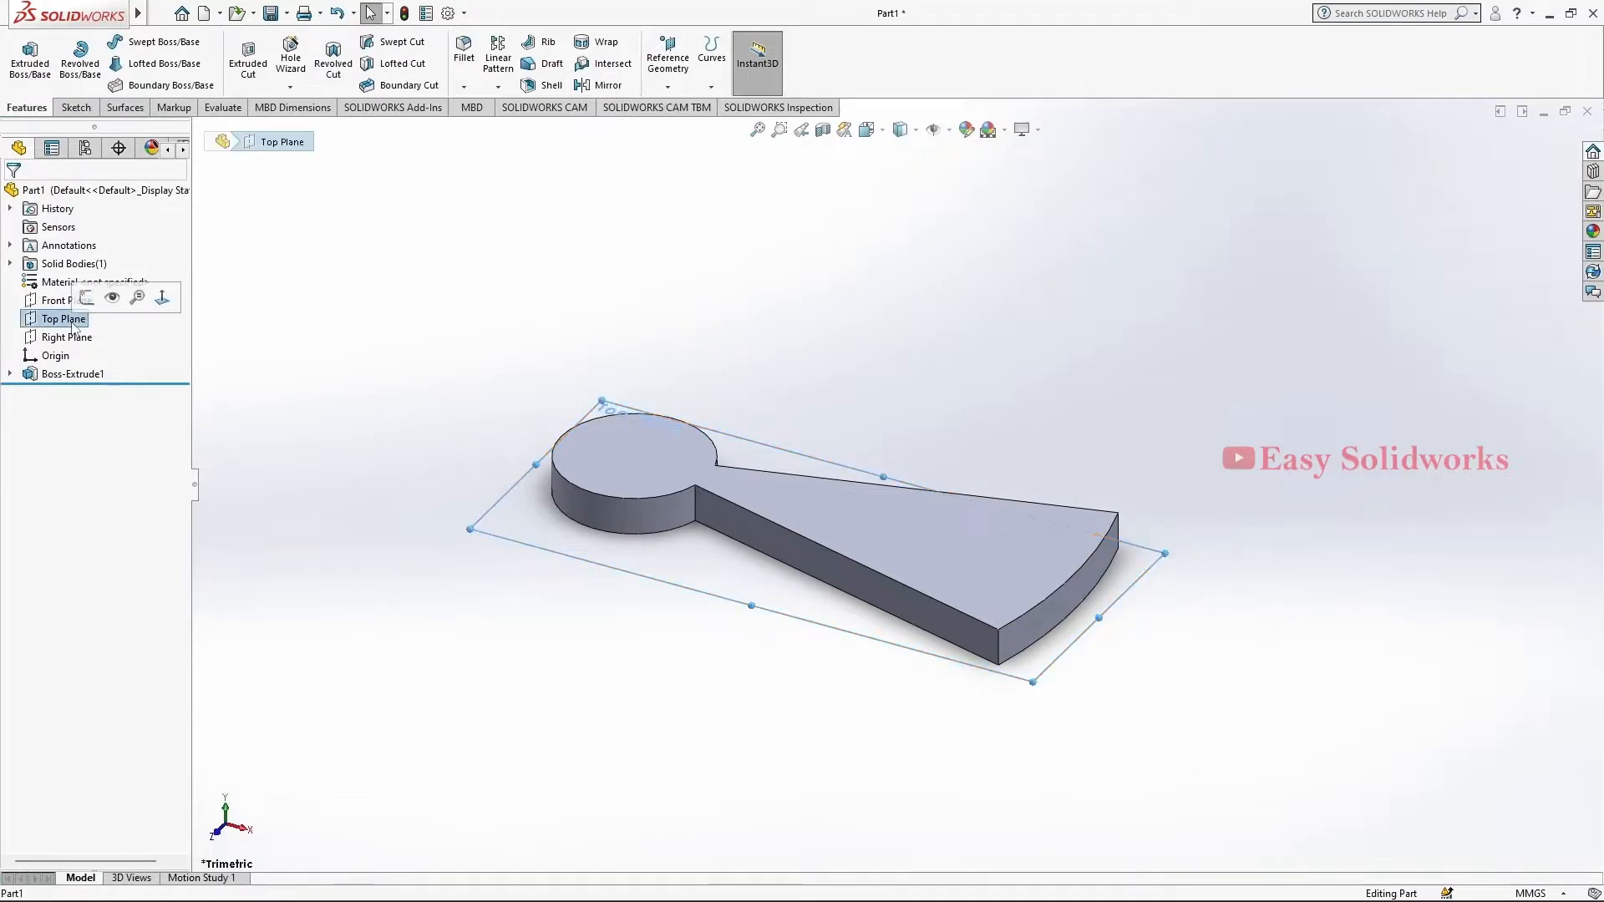
click(87, 298)
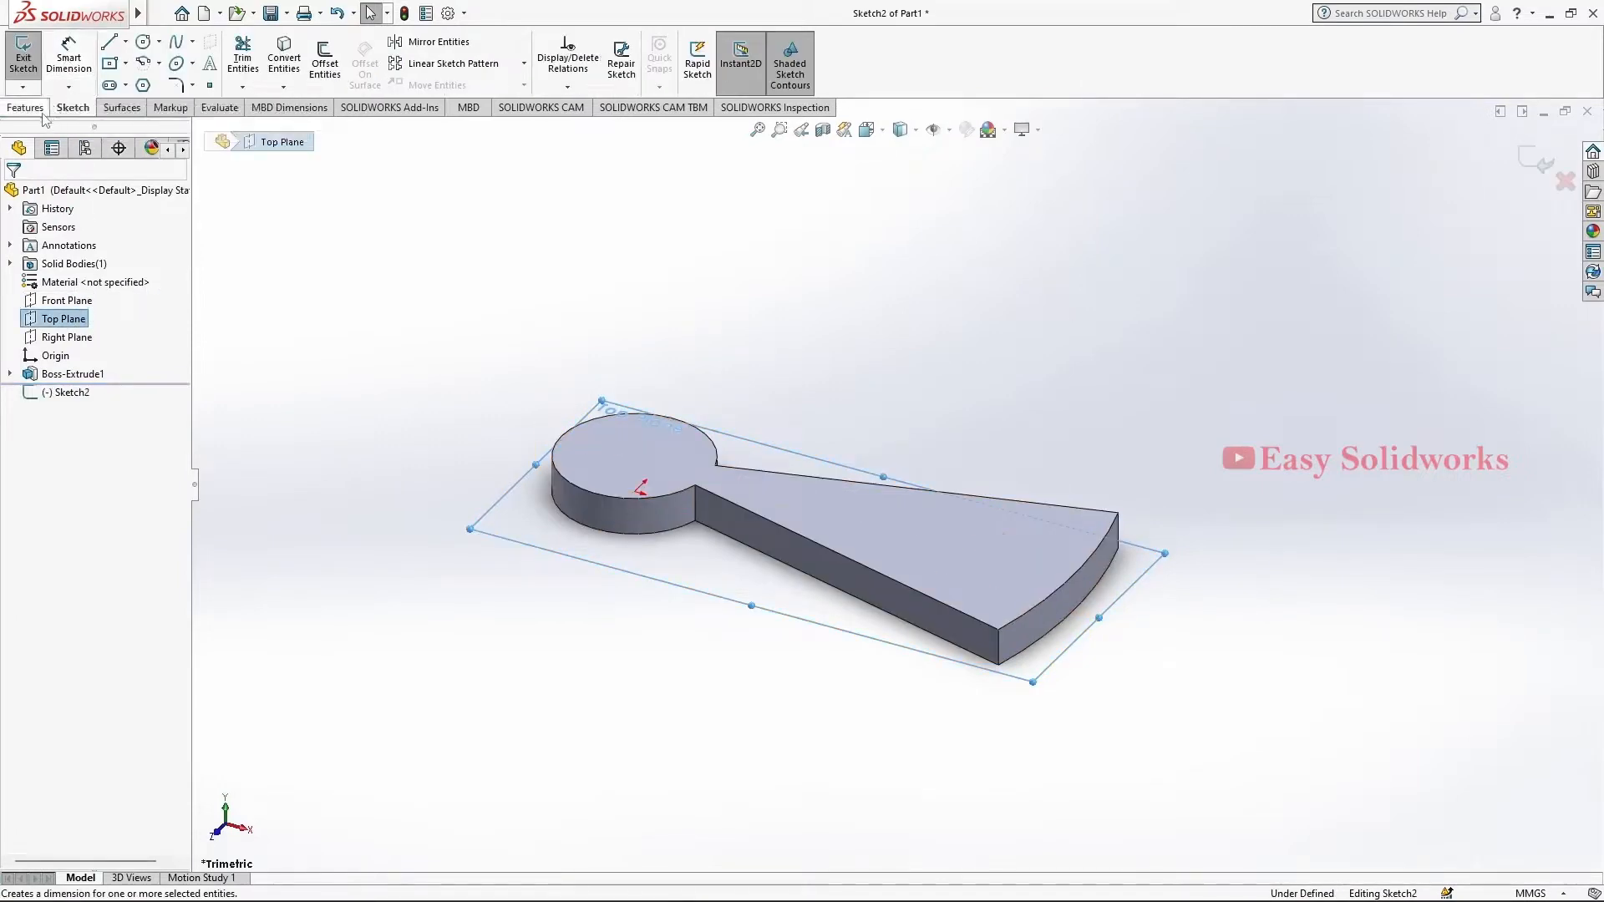
click(144, 41)
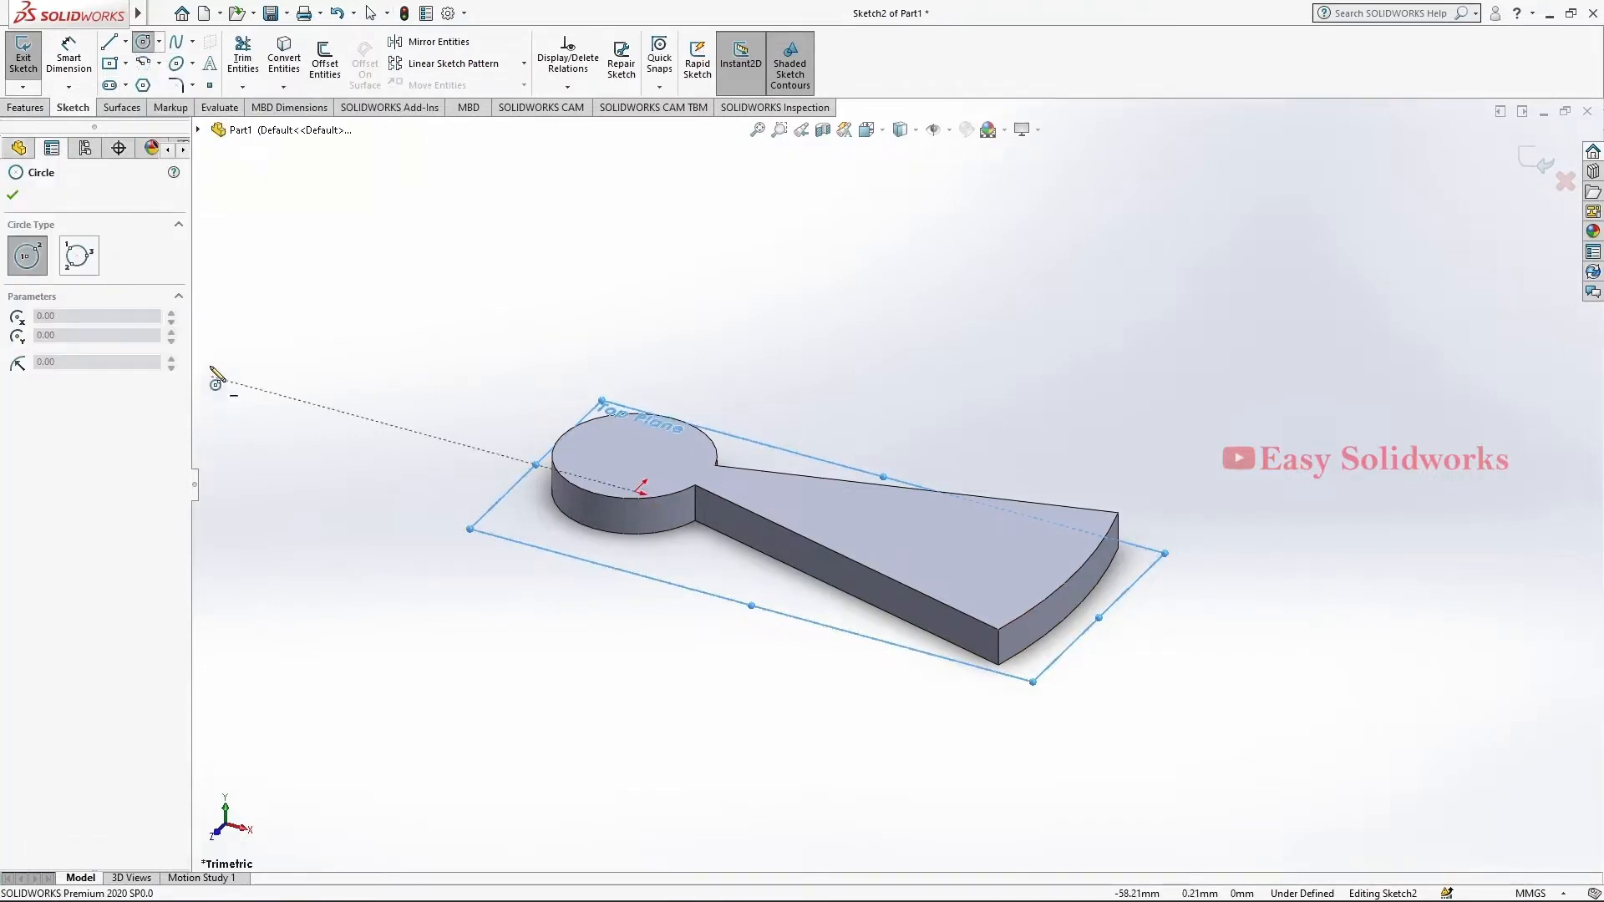
click(12, 196)
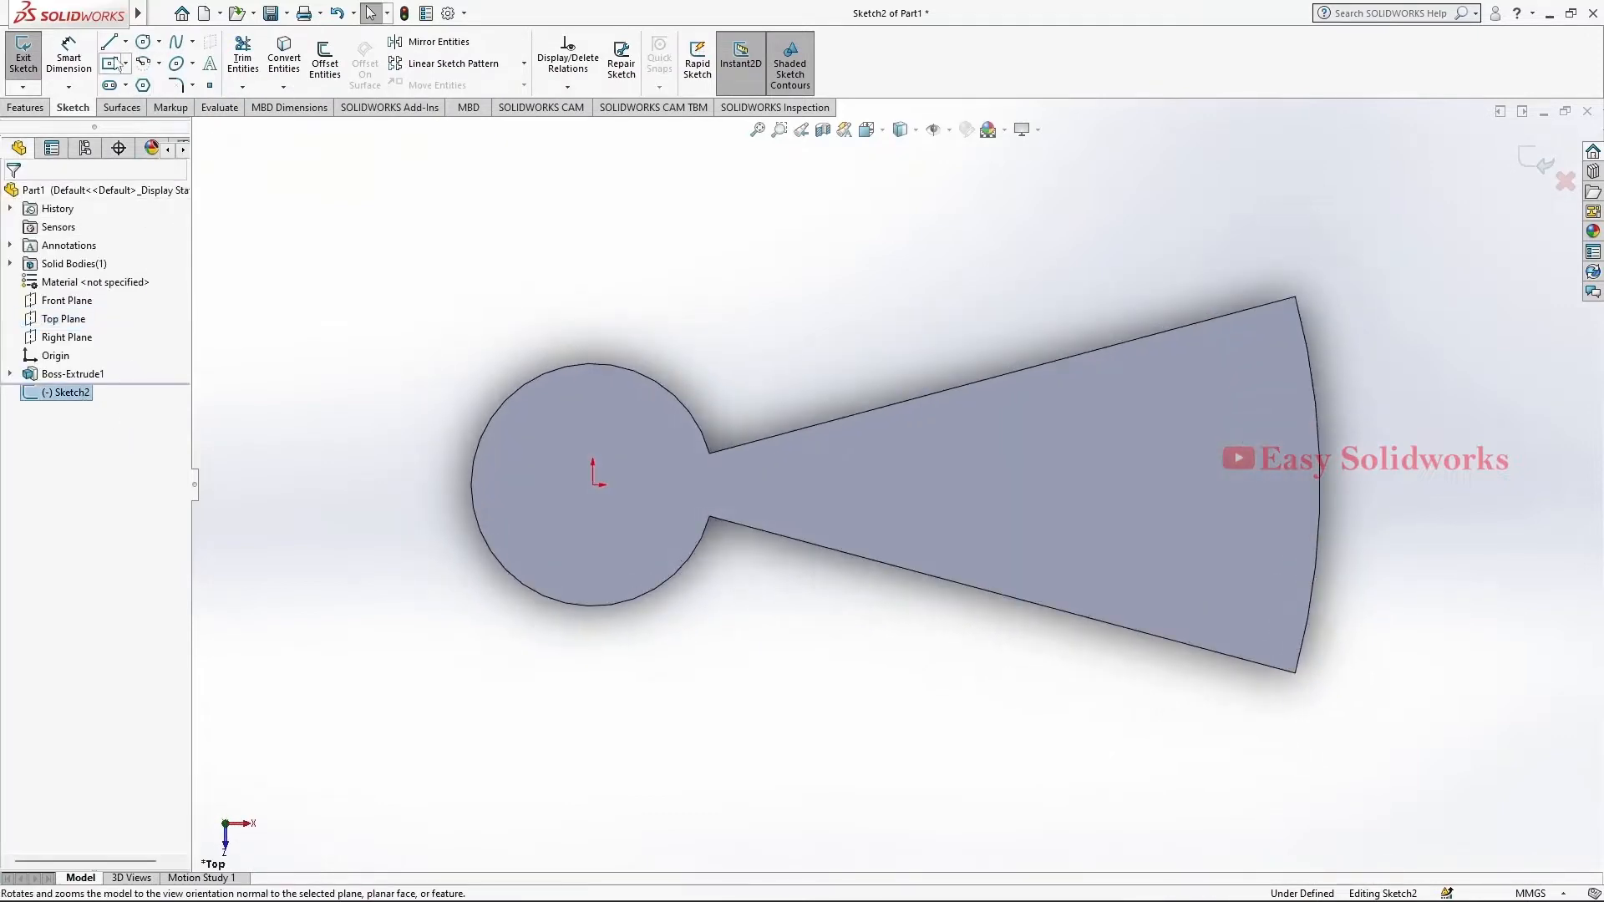
click(144, 41)
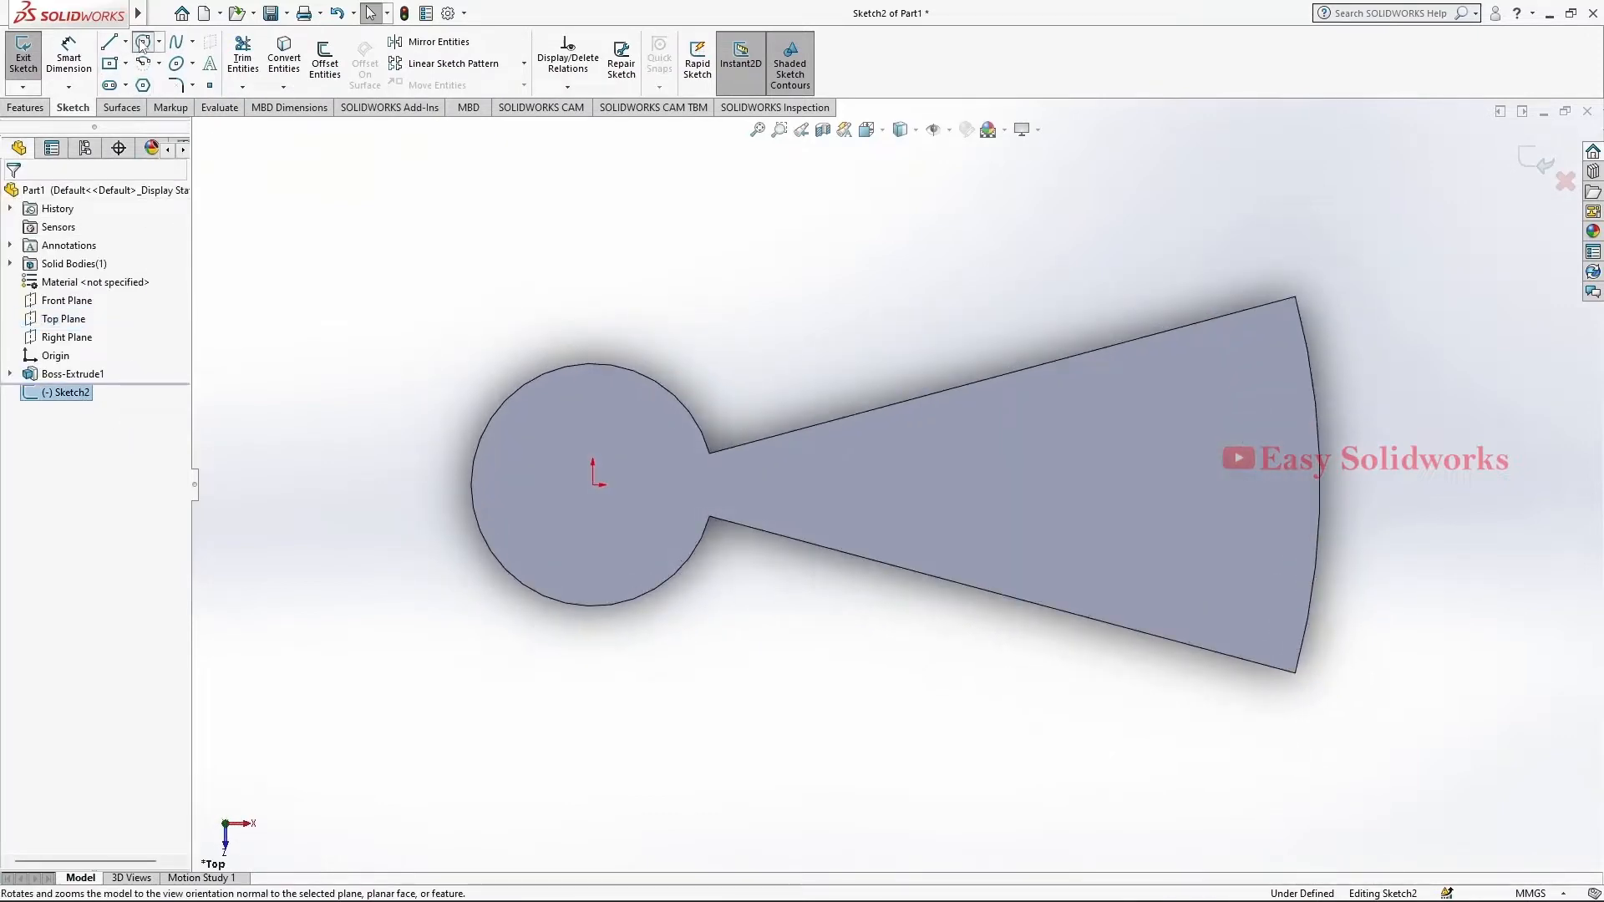
click(597, 483)
click(683, 409)
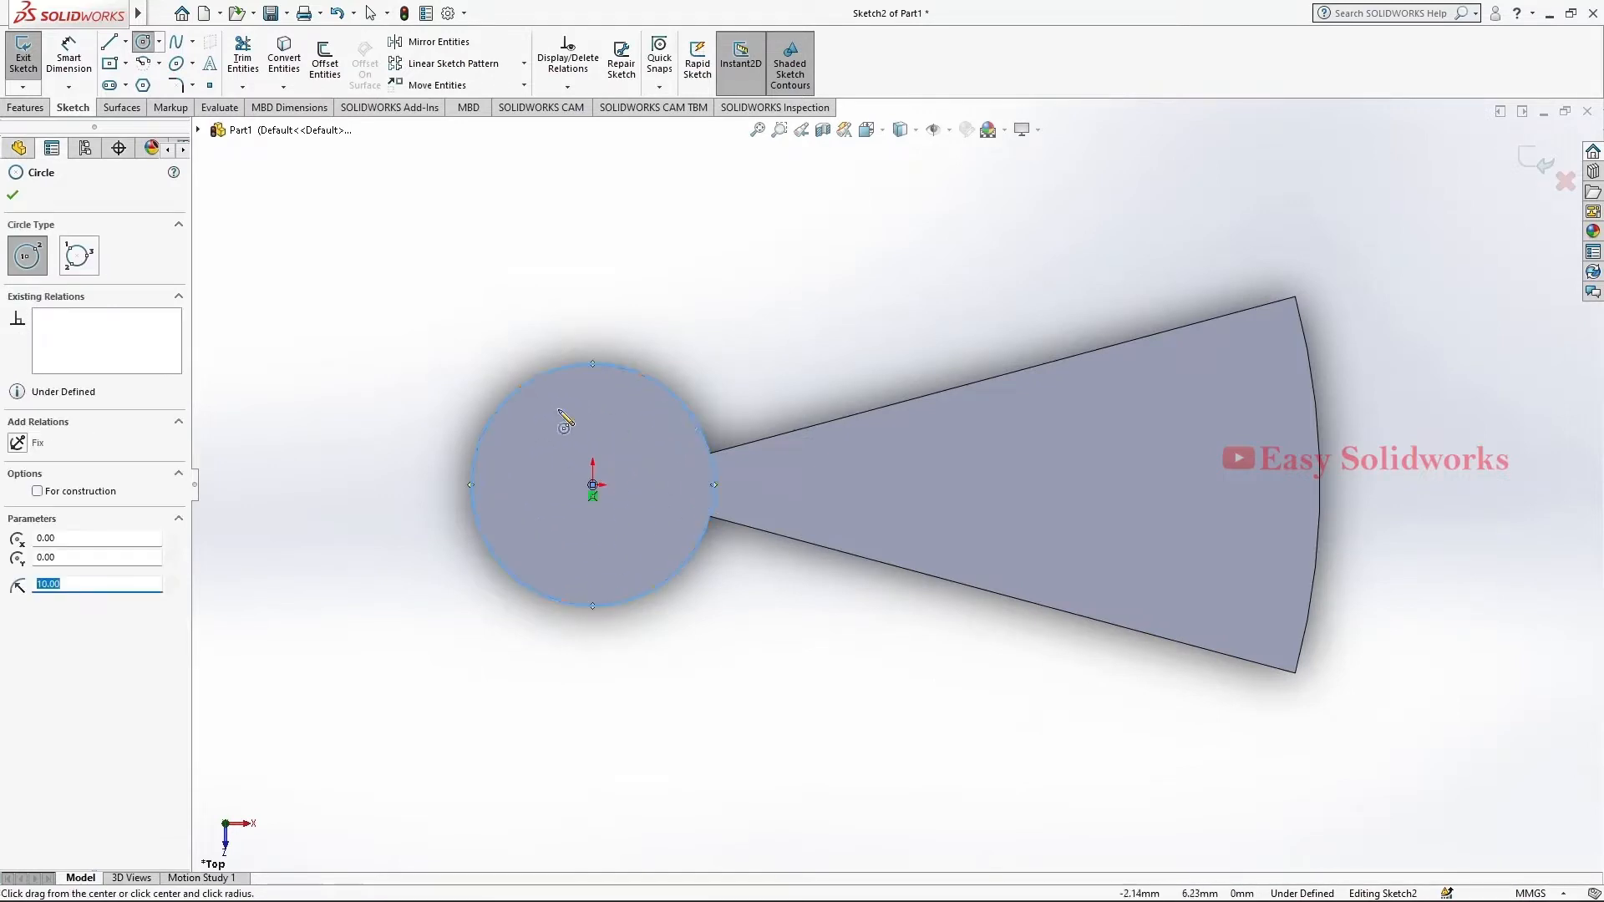
Dimension the circle's diameter as 20 mm and close the sketch
click(69, 55)
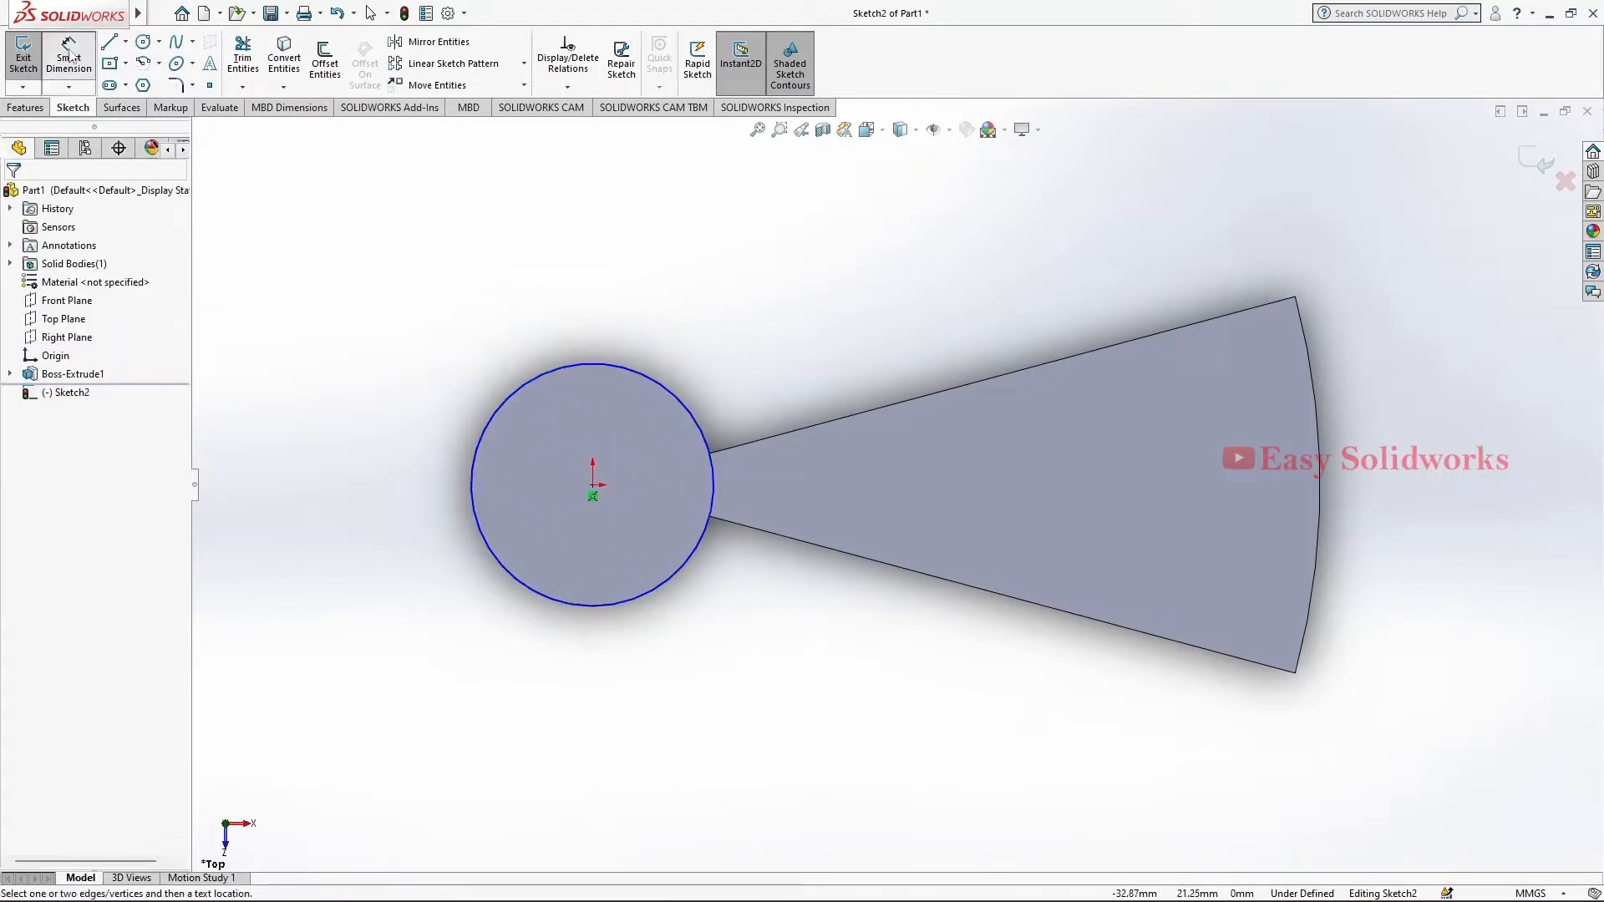
click(655, 383)
click(683, 343)
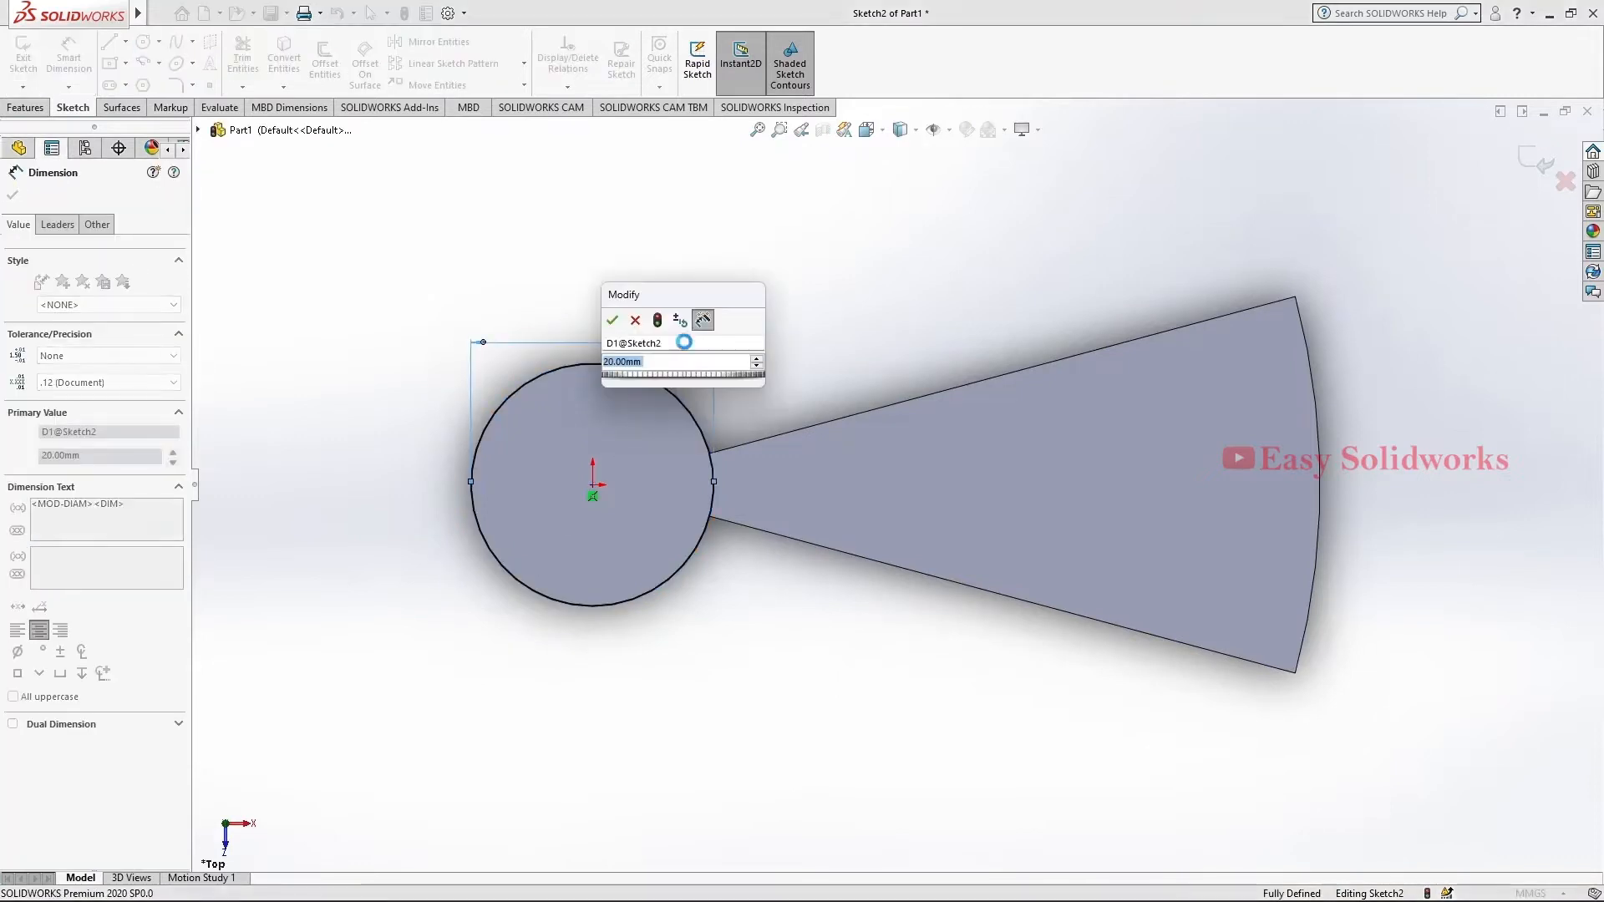
key(Return)
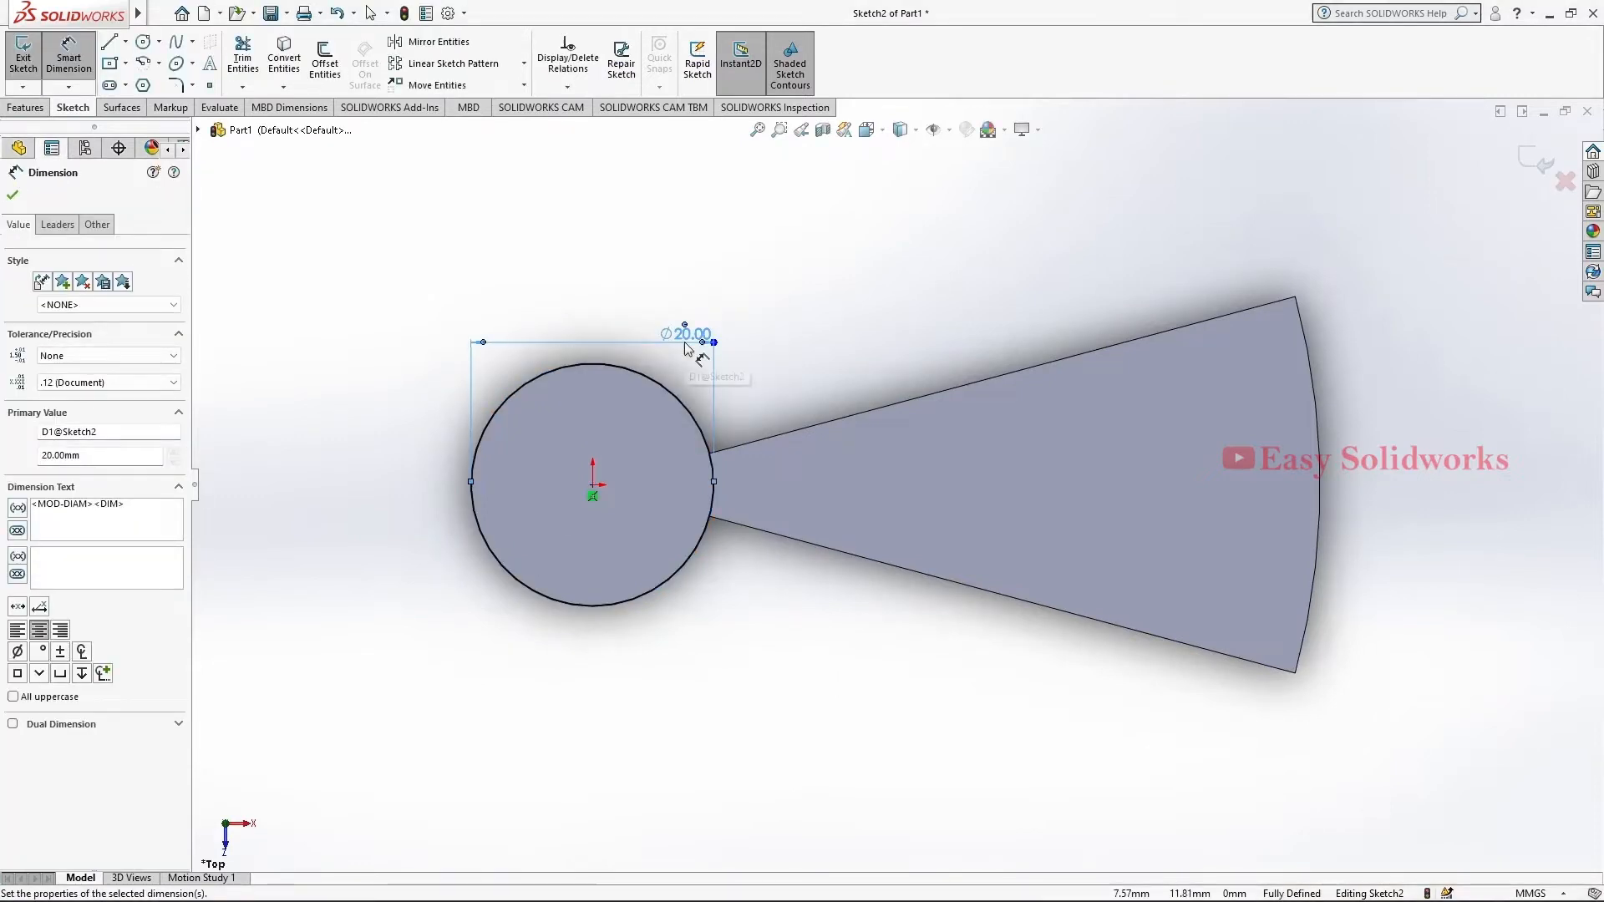
click(13, 195)
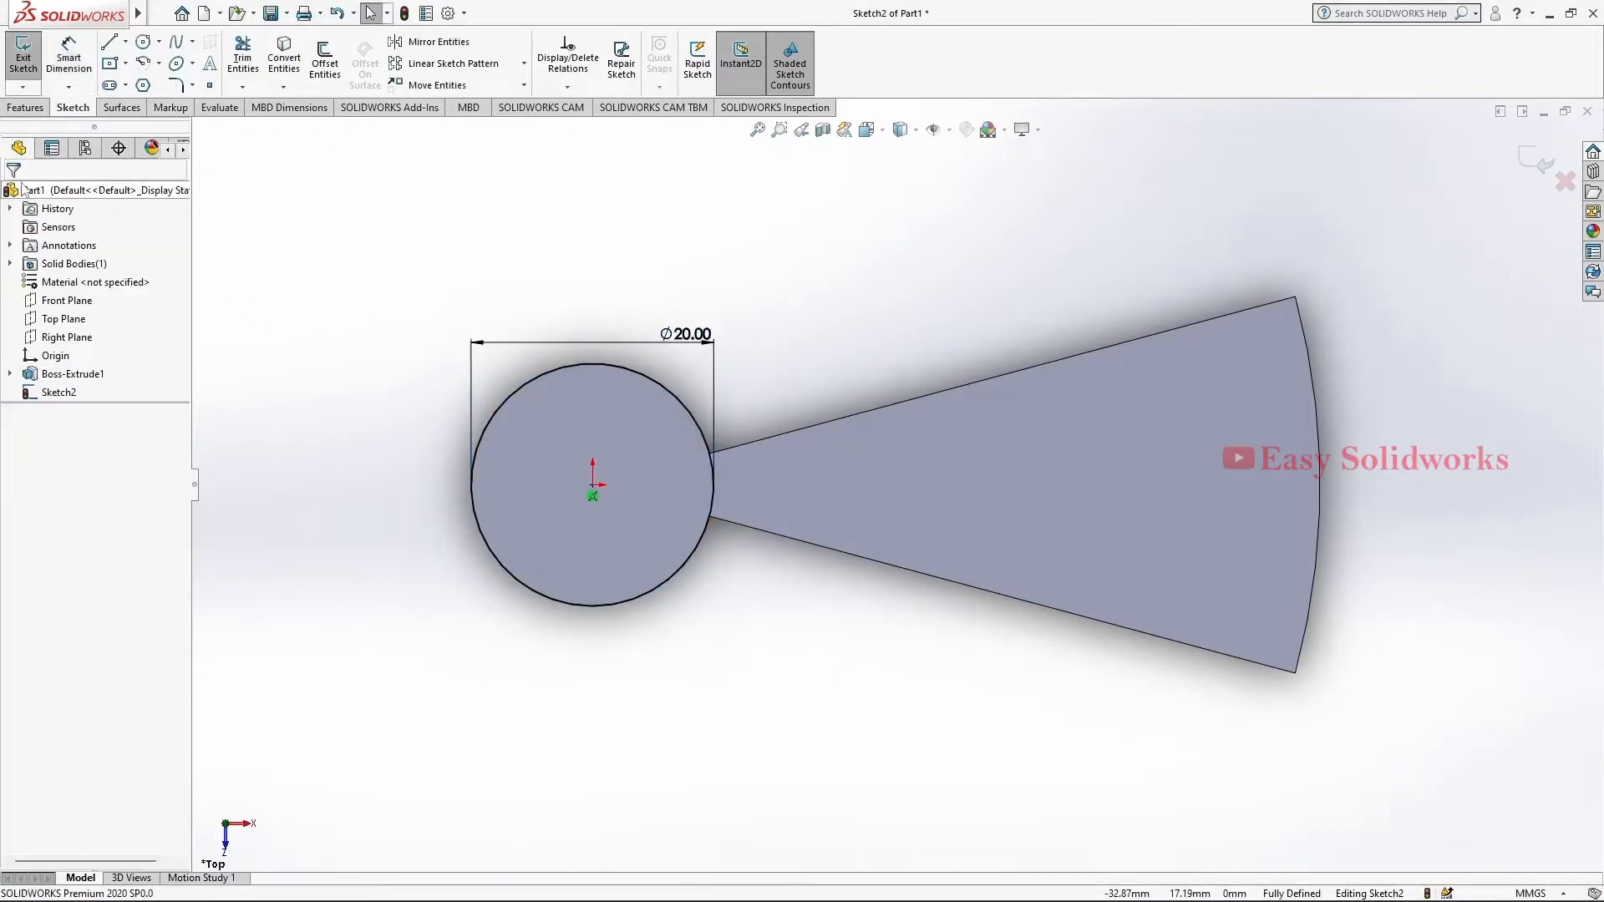
click(26, 108)
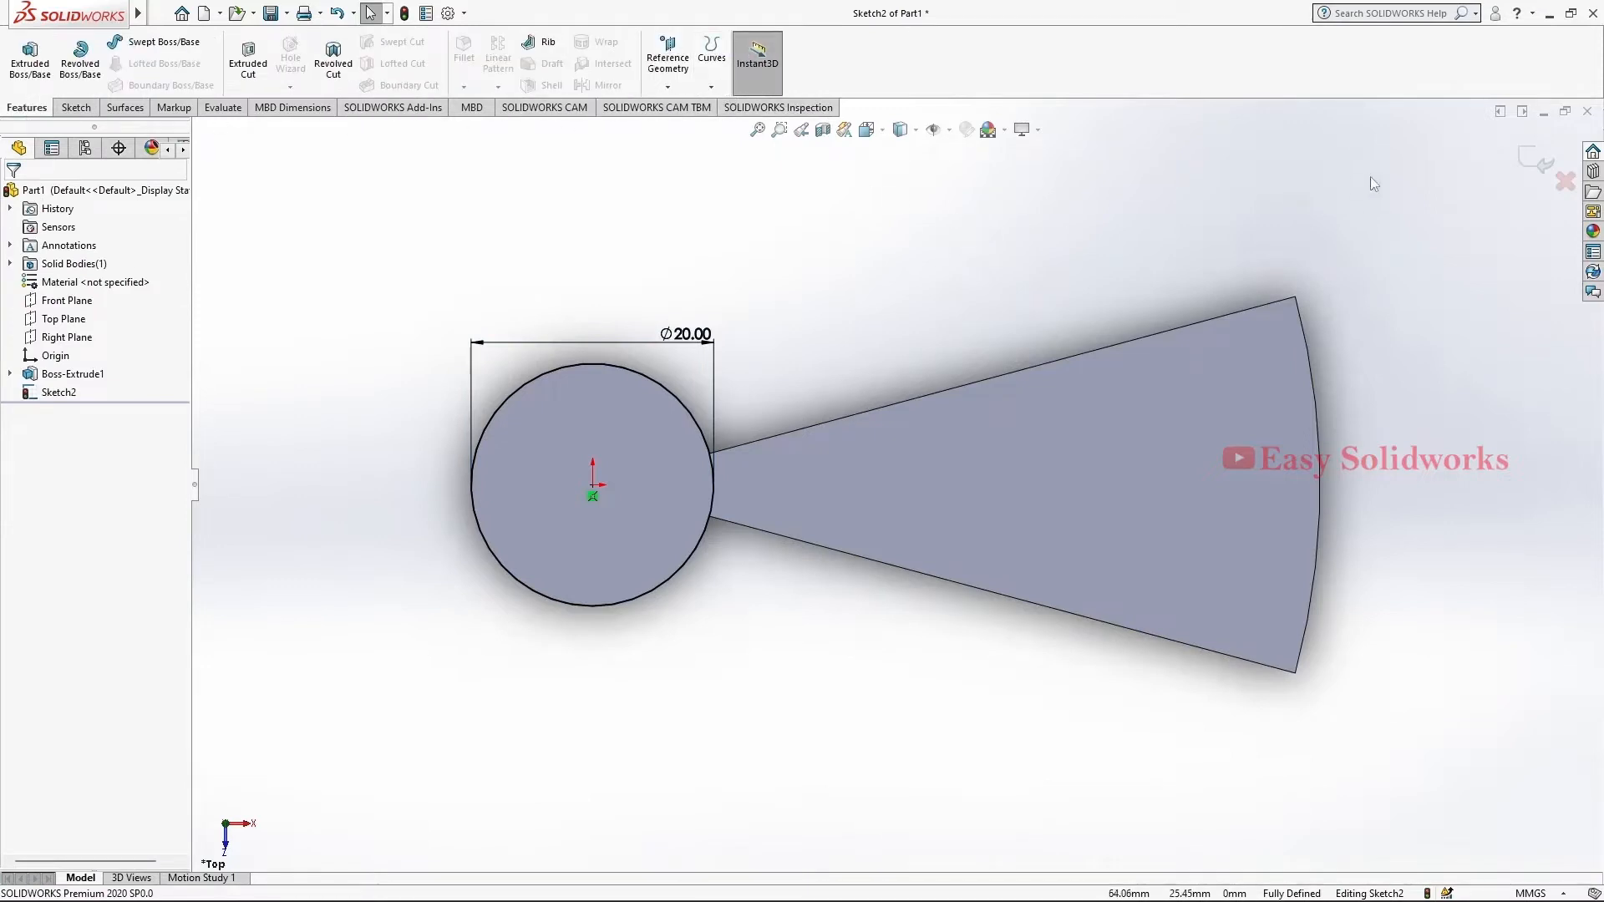
click(1545, 163)
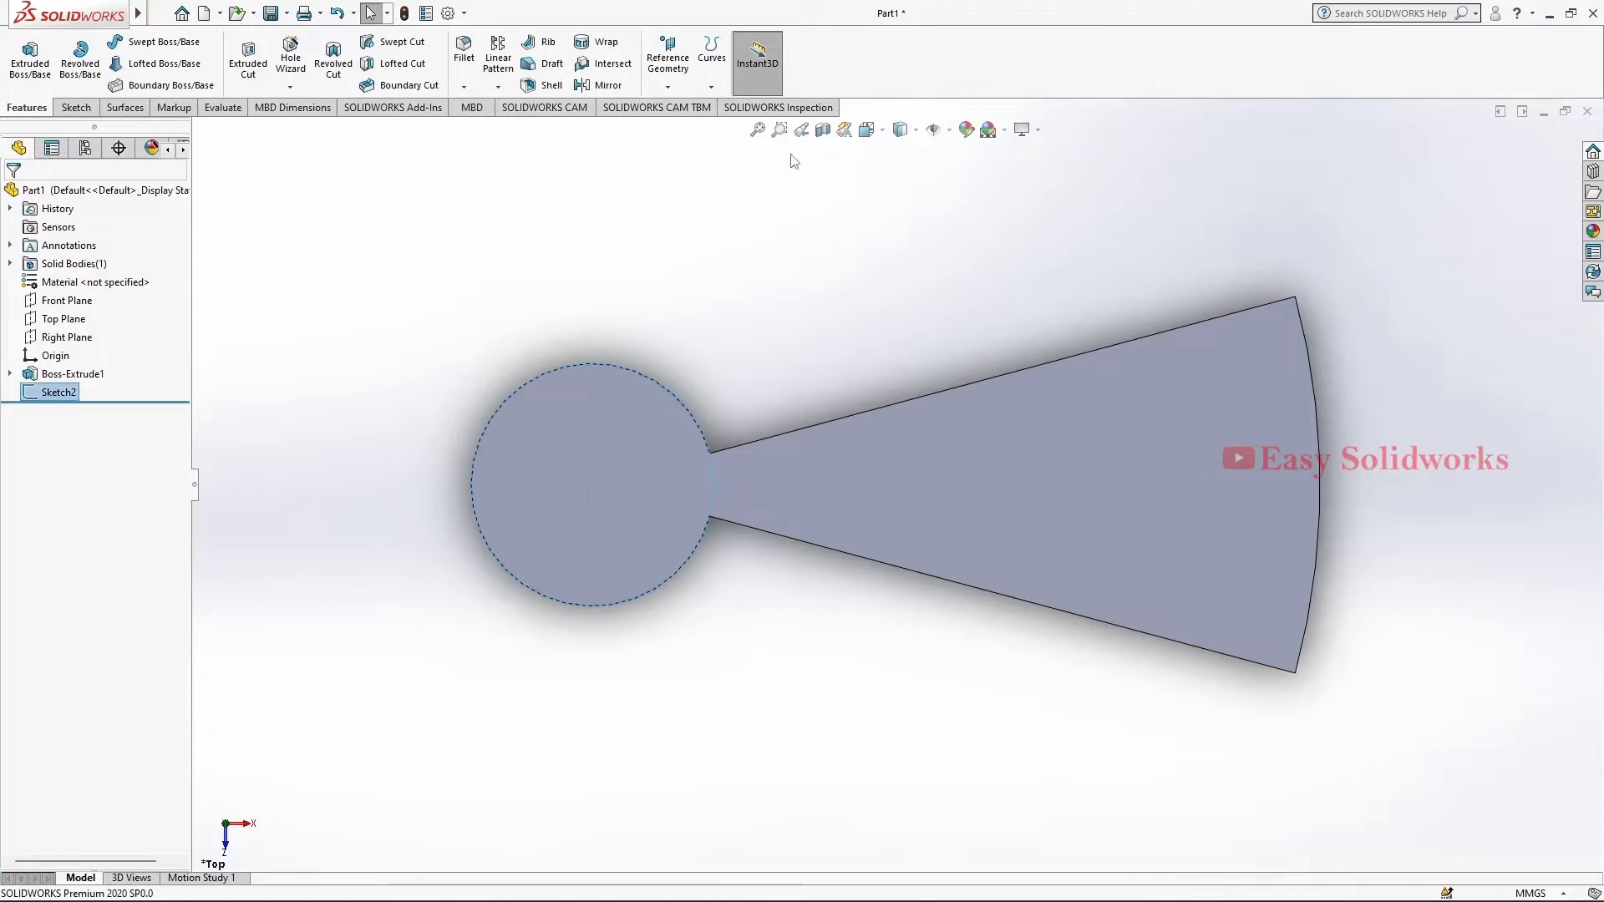
Create a clockwise constant-pitch helix from the circle with 20 mm pitch, 10 revolutions and a 360-degree start angle
click(712, 87)
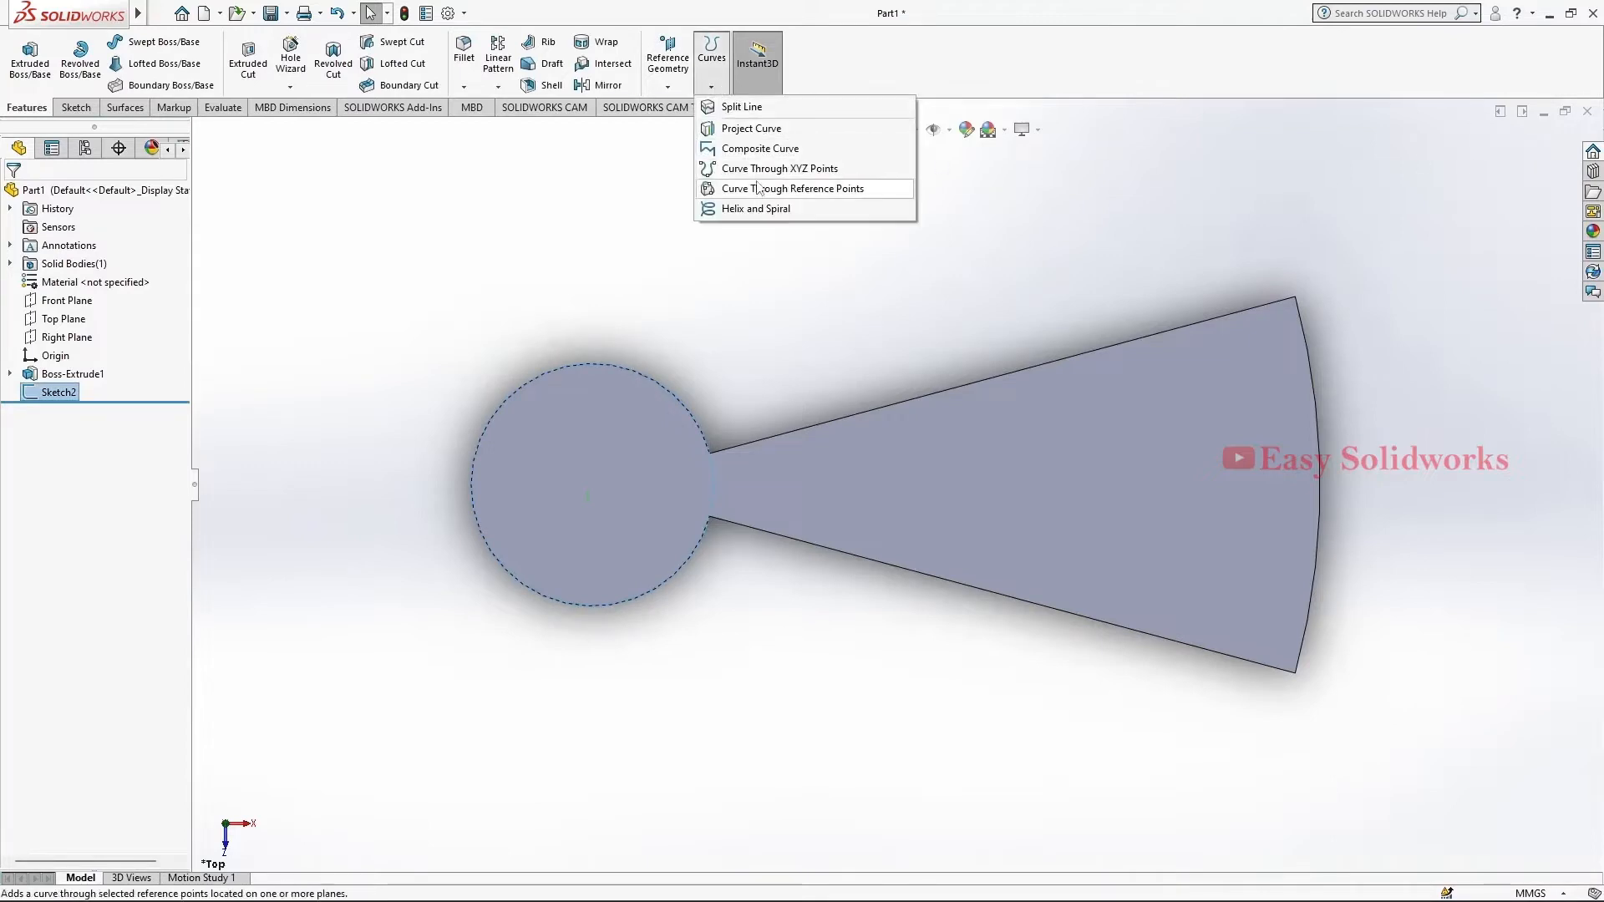
click(755, 209)
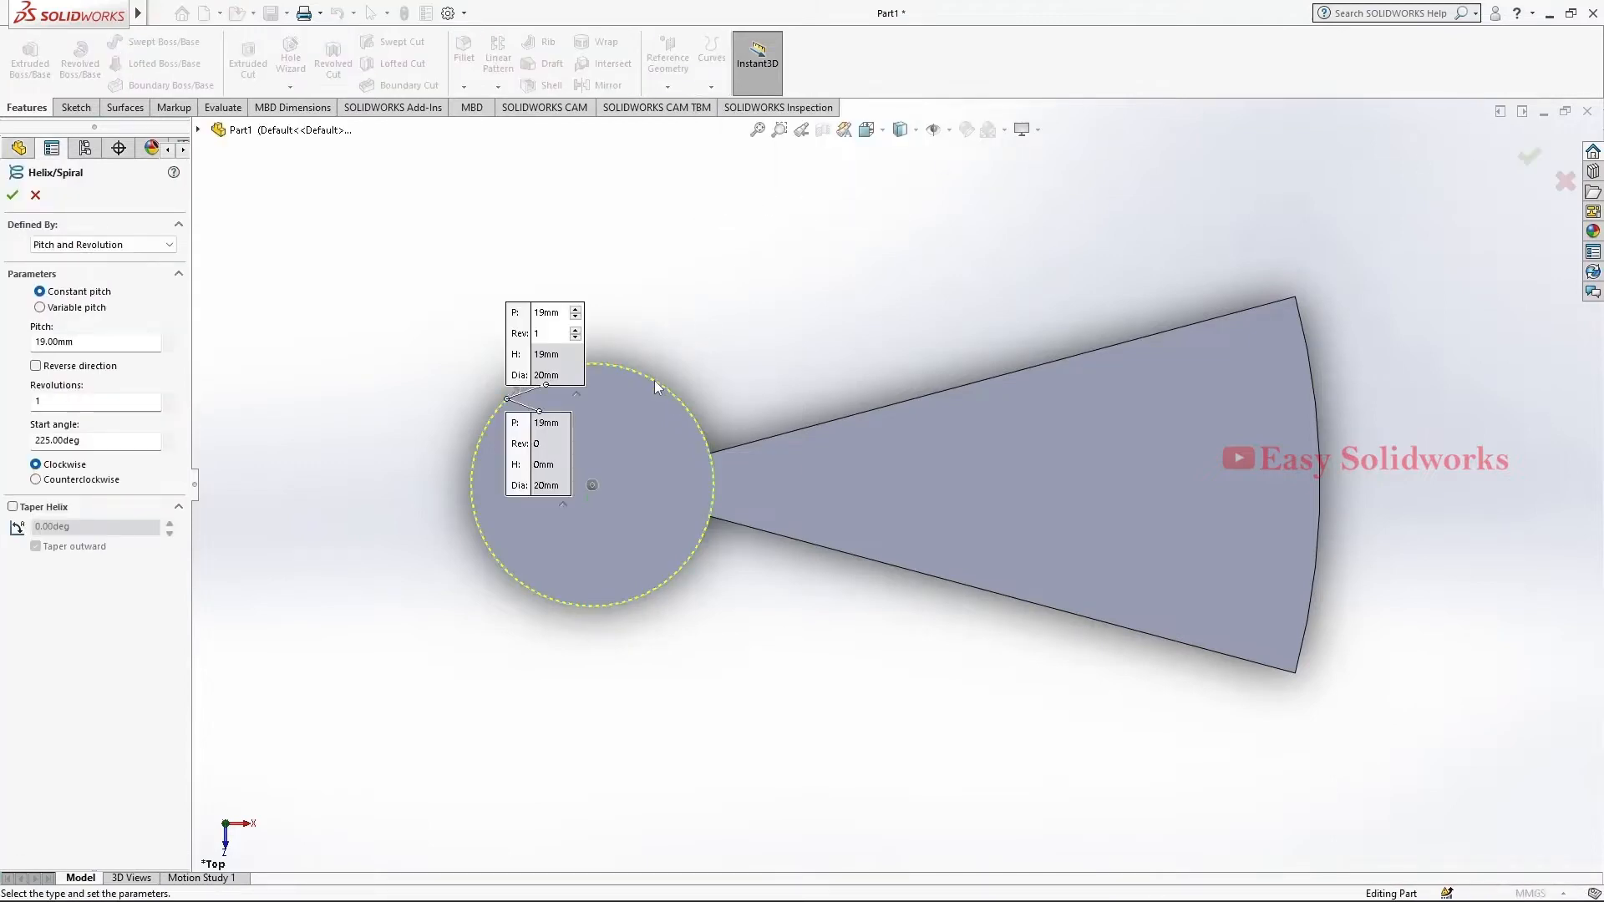
middle_drag(722, 403, 729, 286)
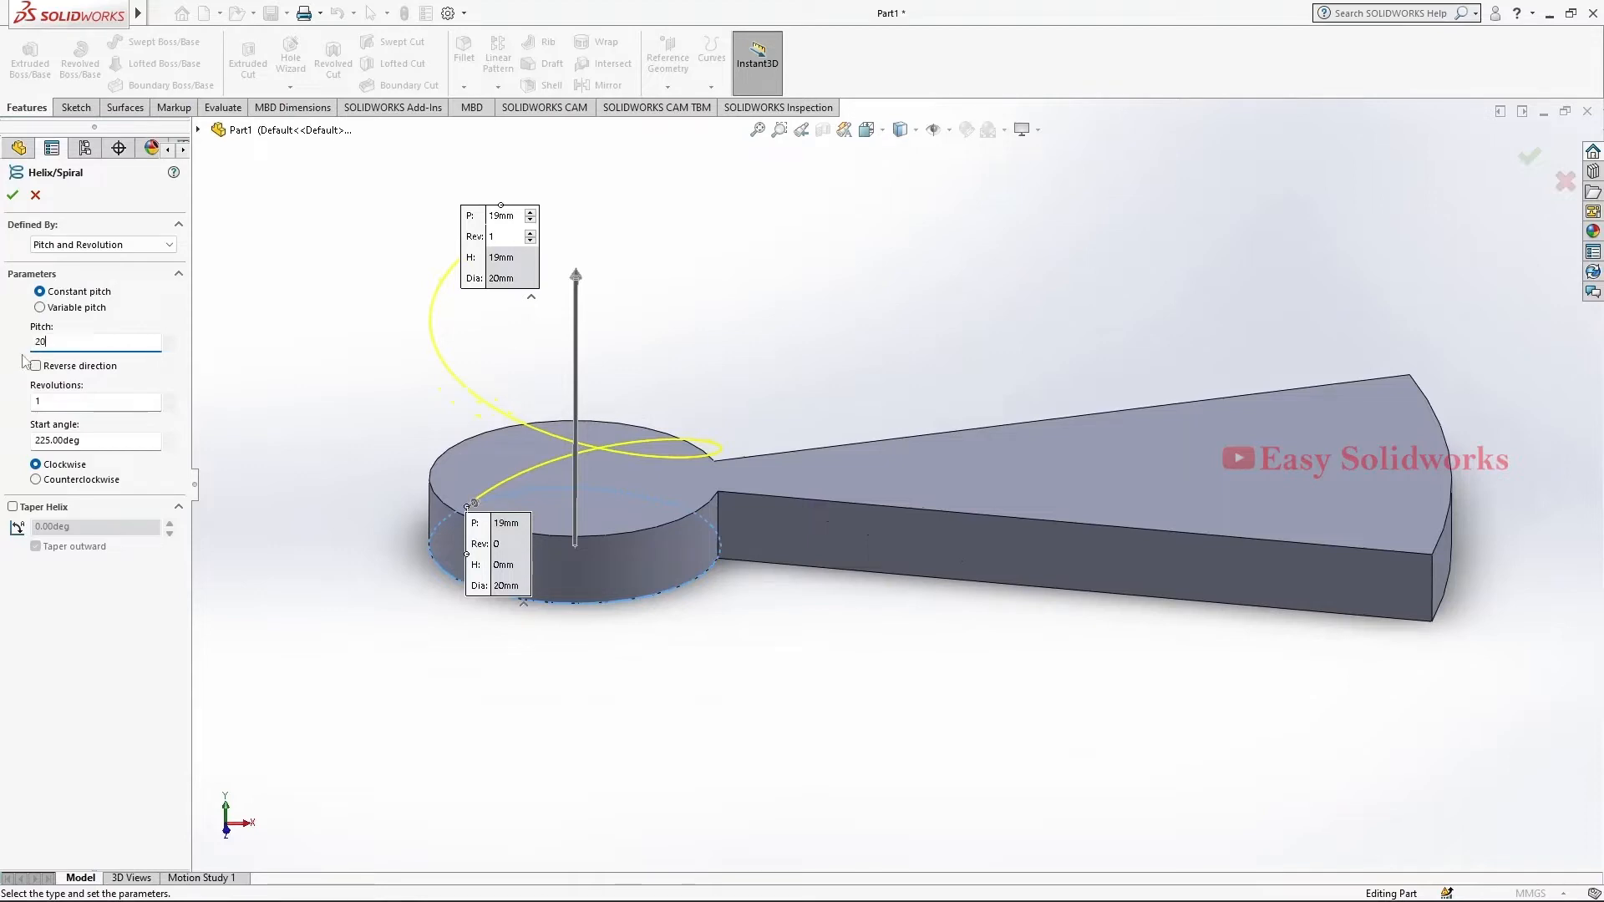
click(51, 398)
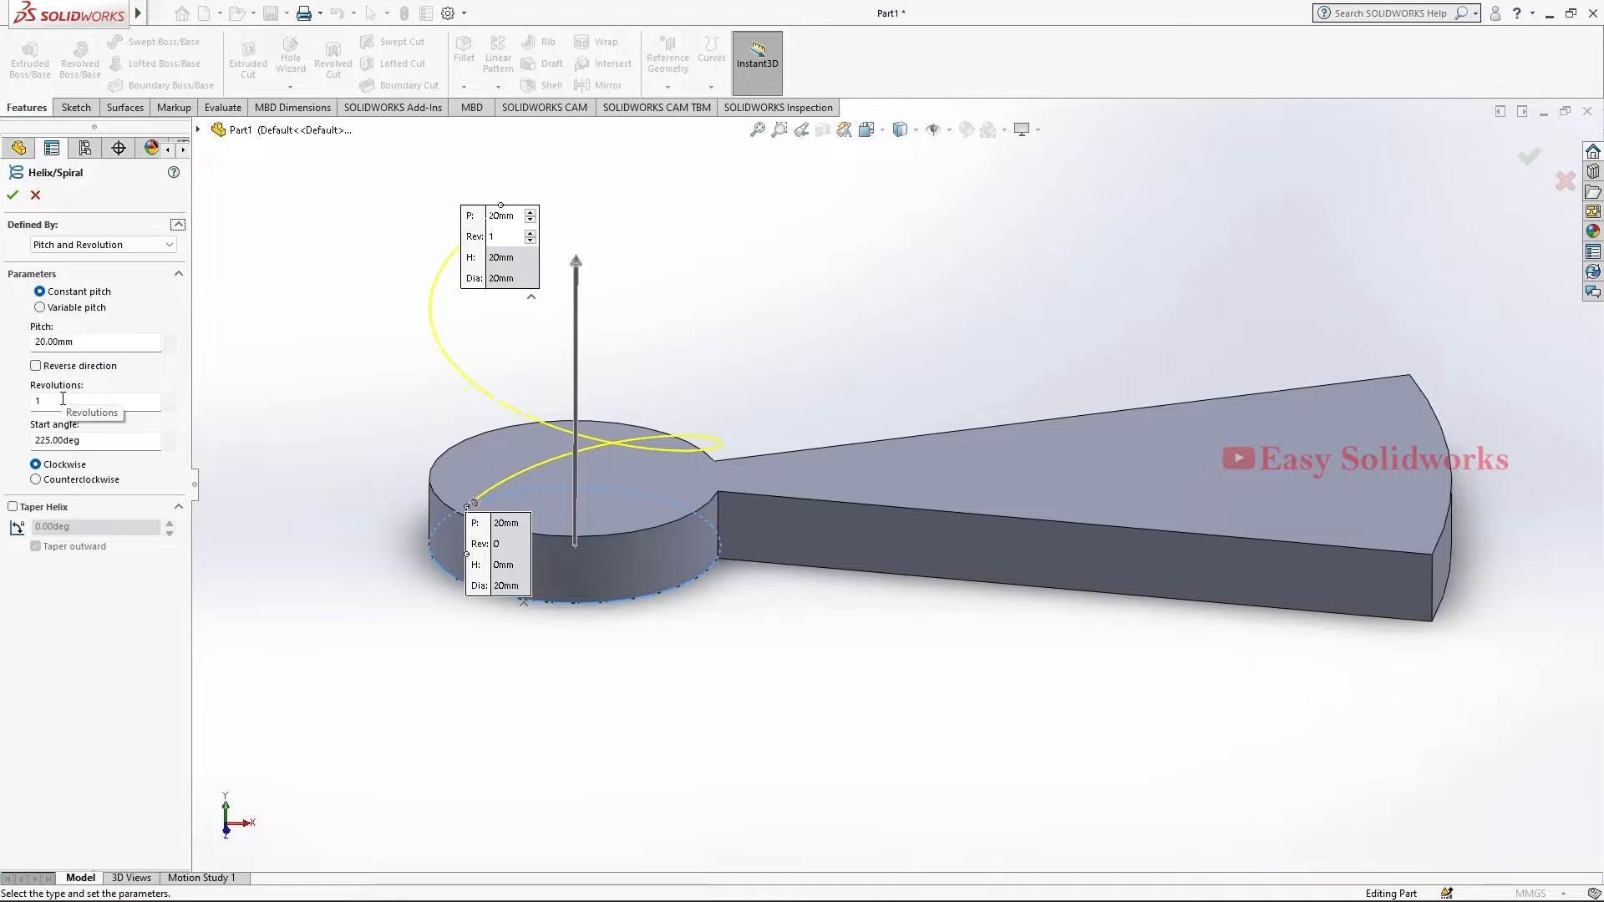
text(0)
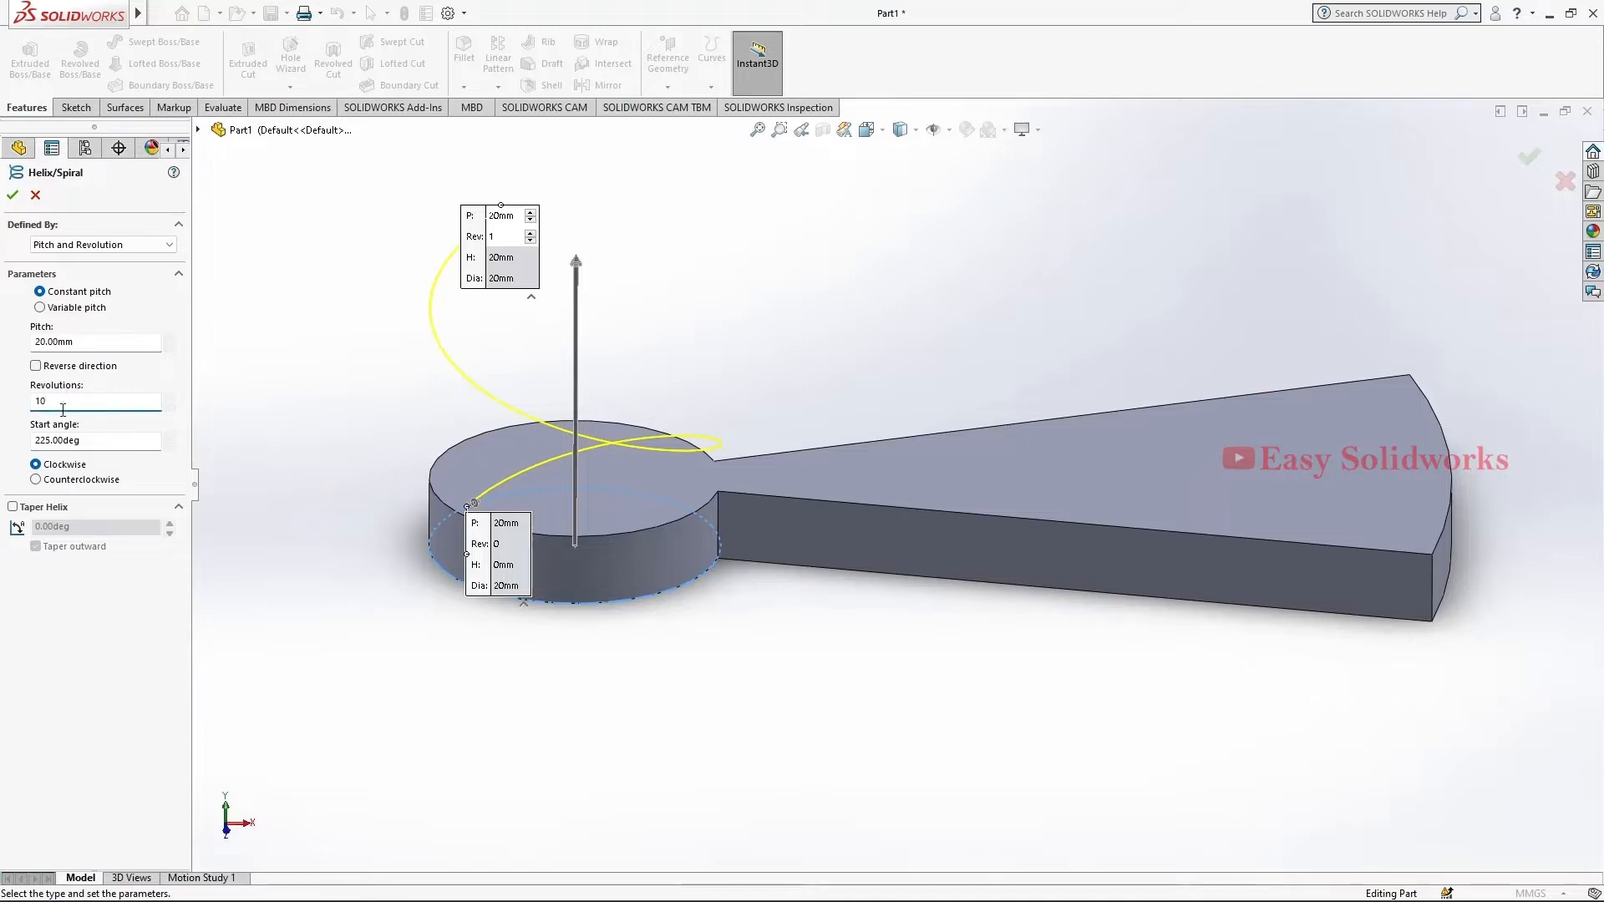
click(86, 441)
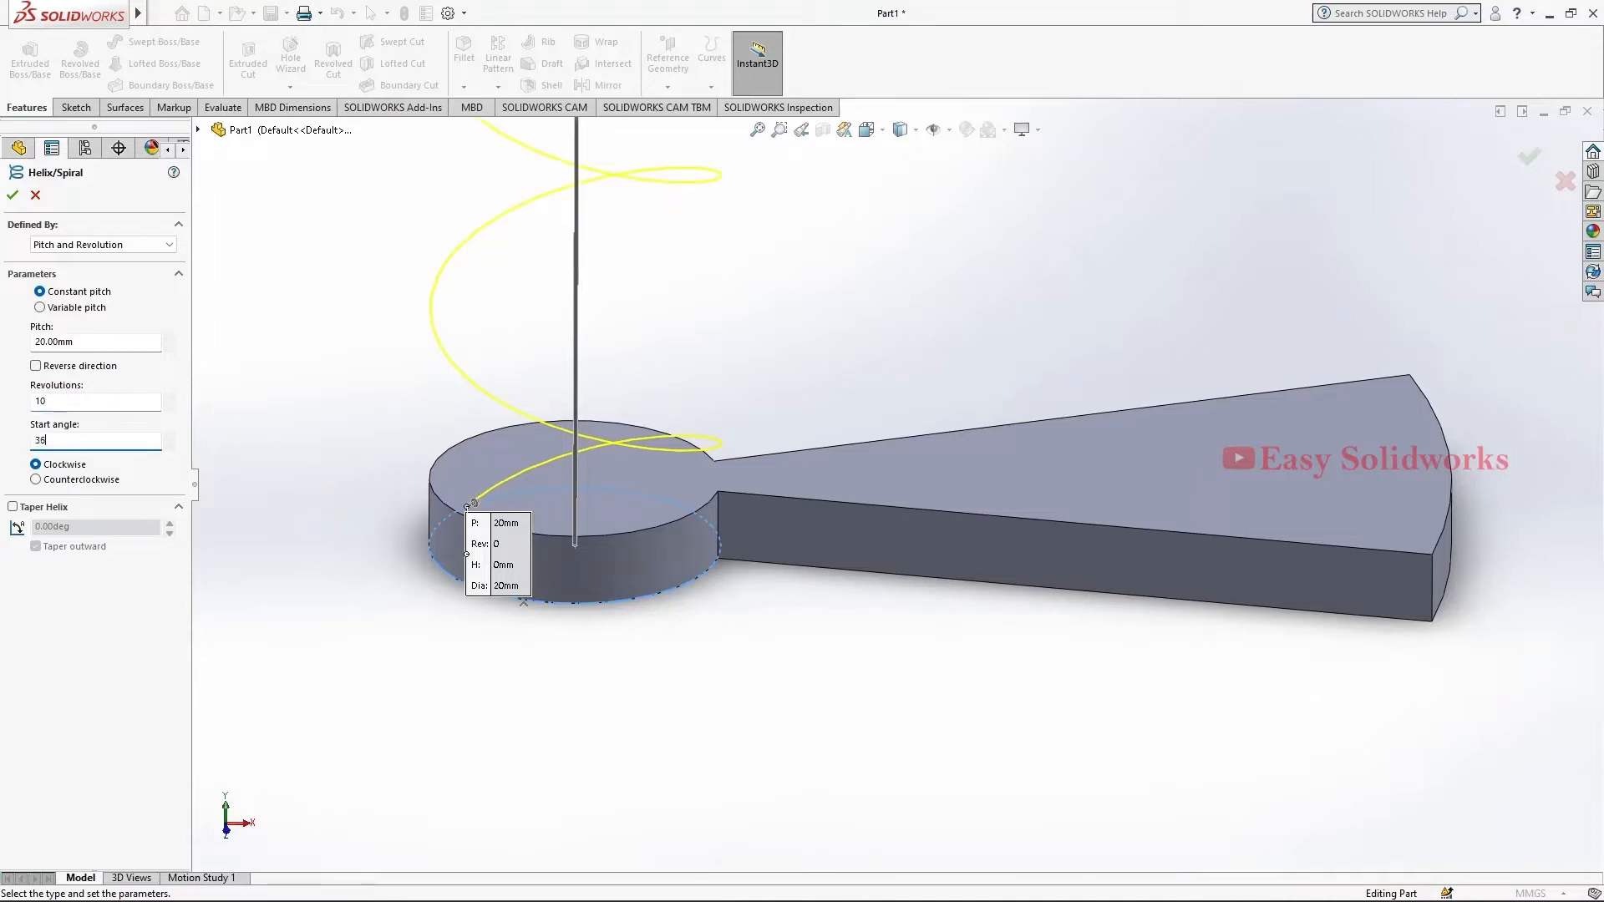
key(Return)
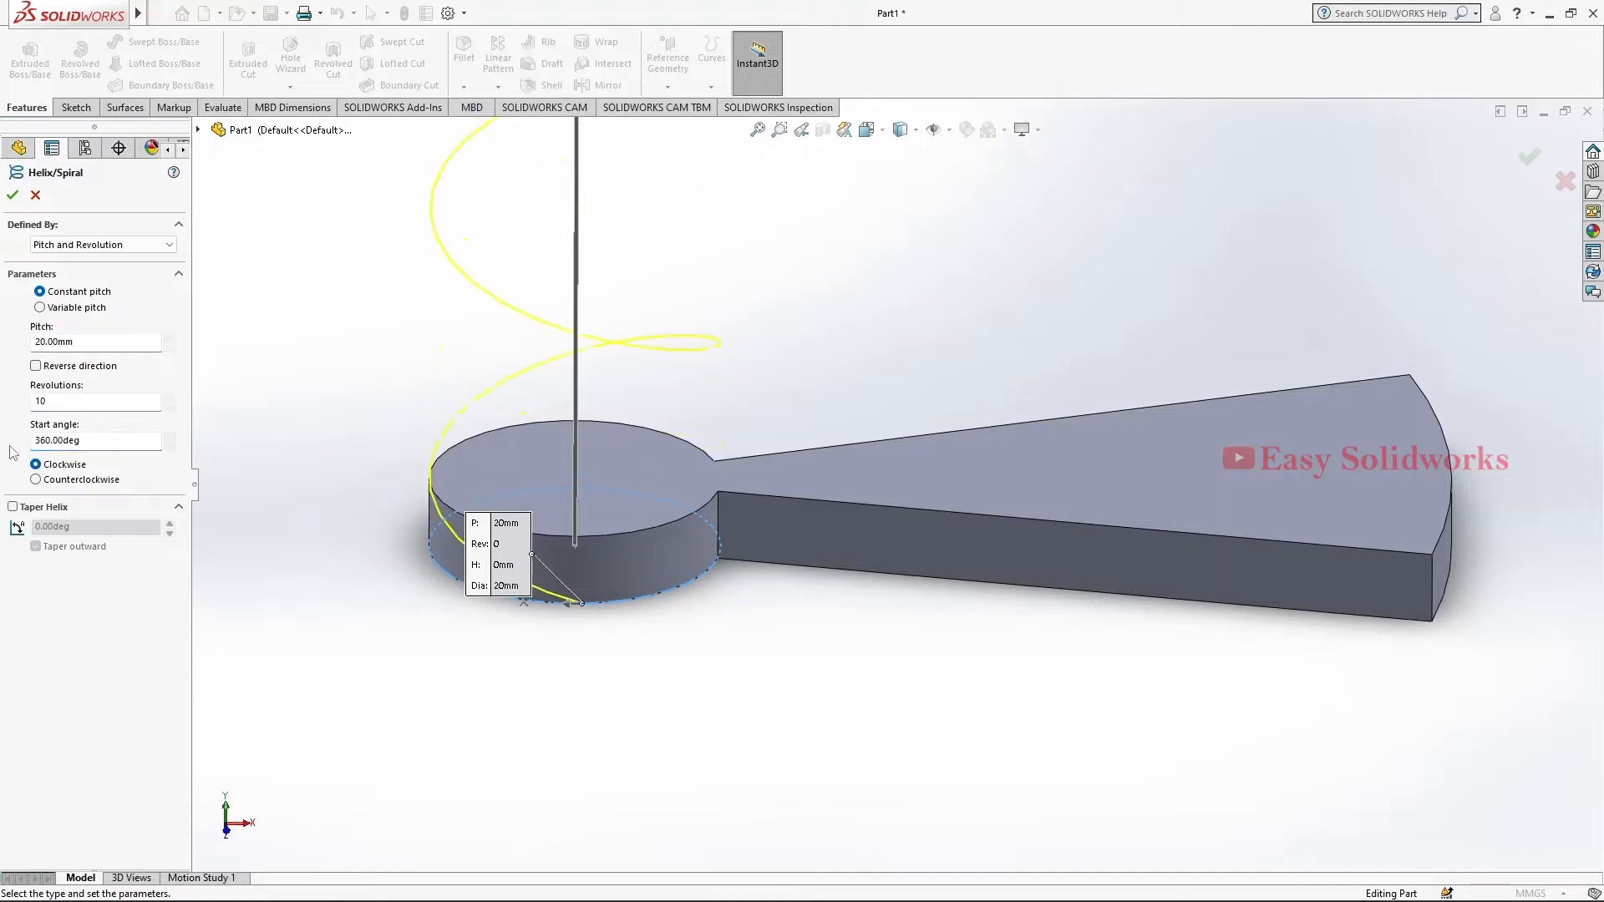
scroll(742, 421, up, 5)
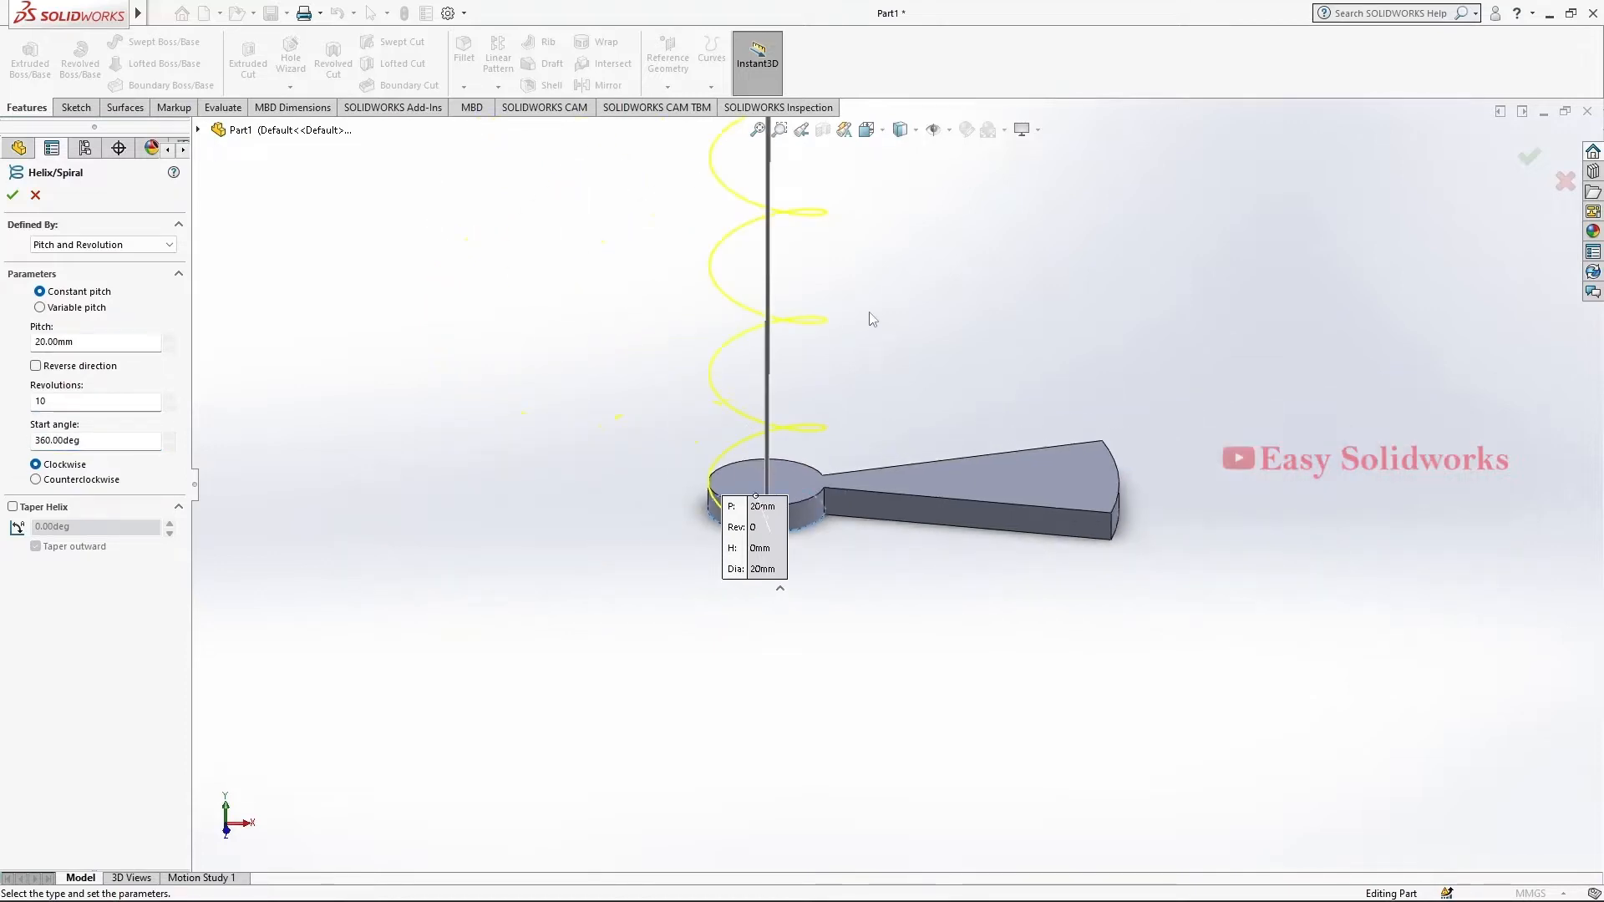
scroll(871, 318, up, 2)
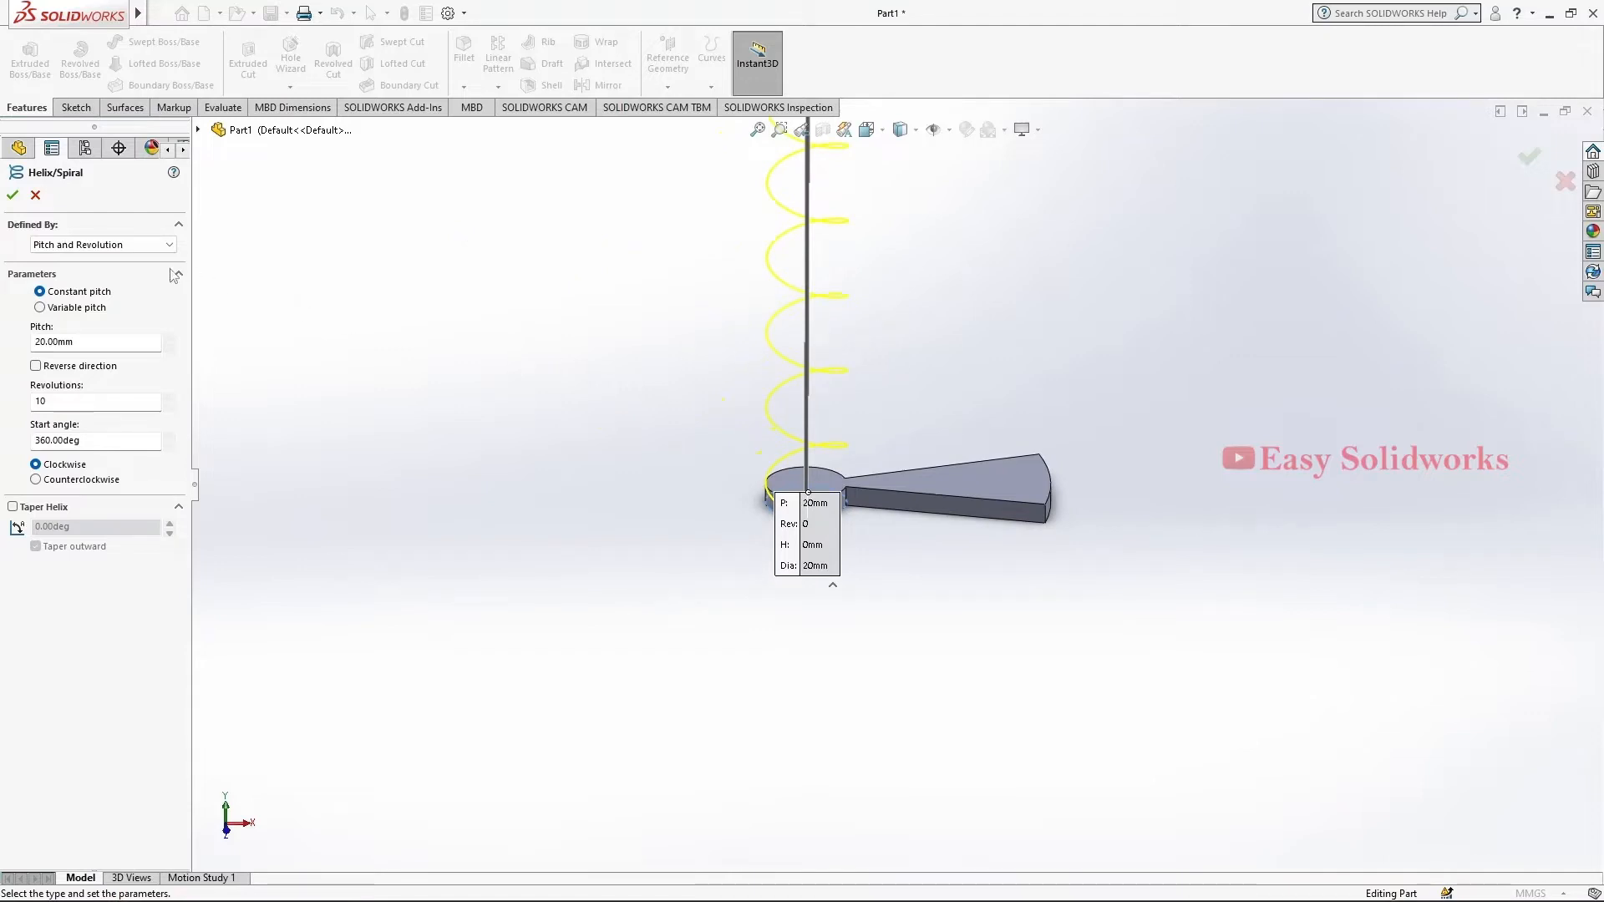
click(13, 195)
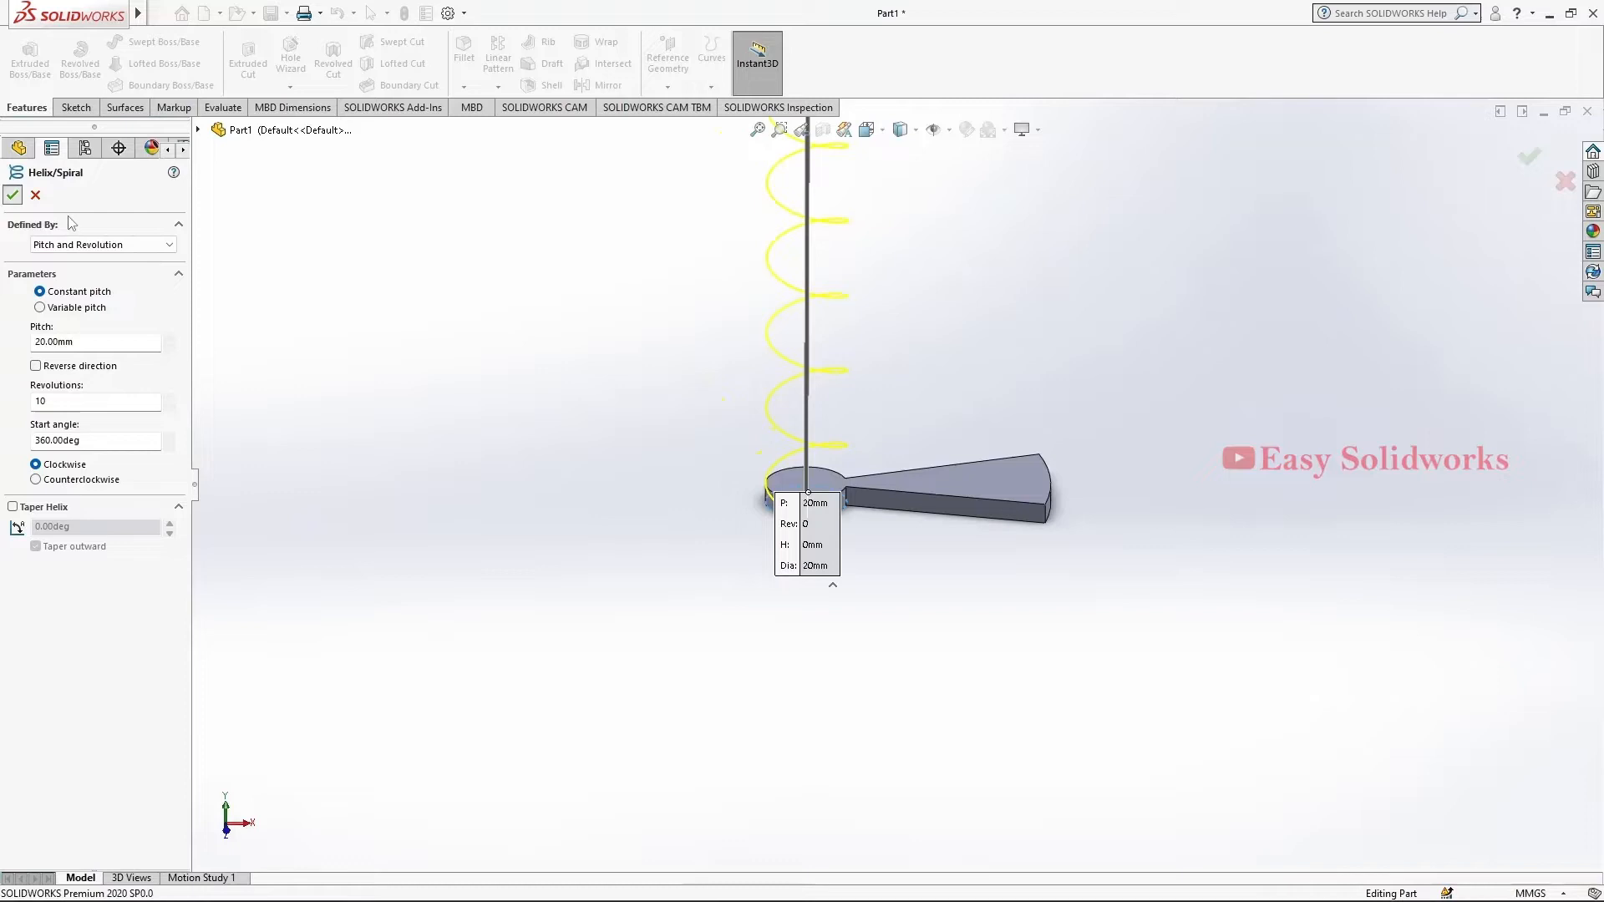
click(1104, 355)
scroll(960, 369, up, 7)
scroll(904, 268, down, 2)
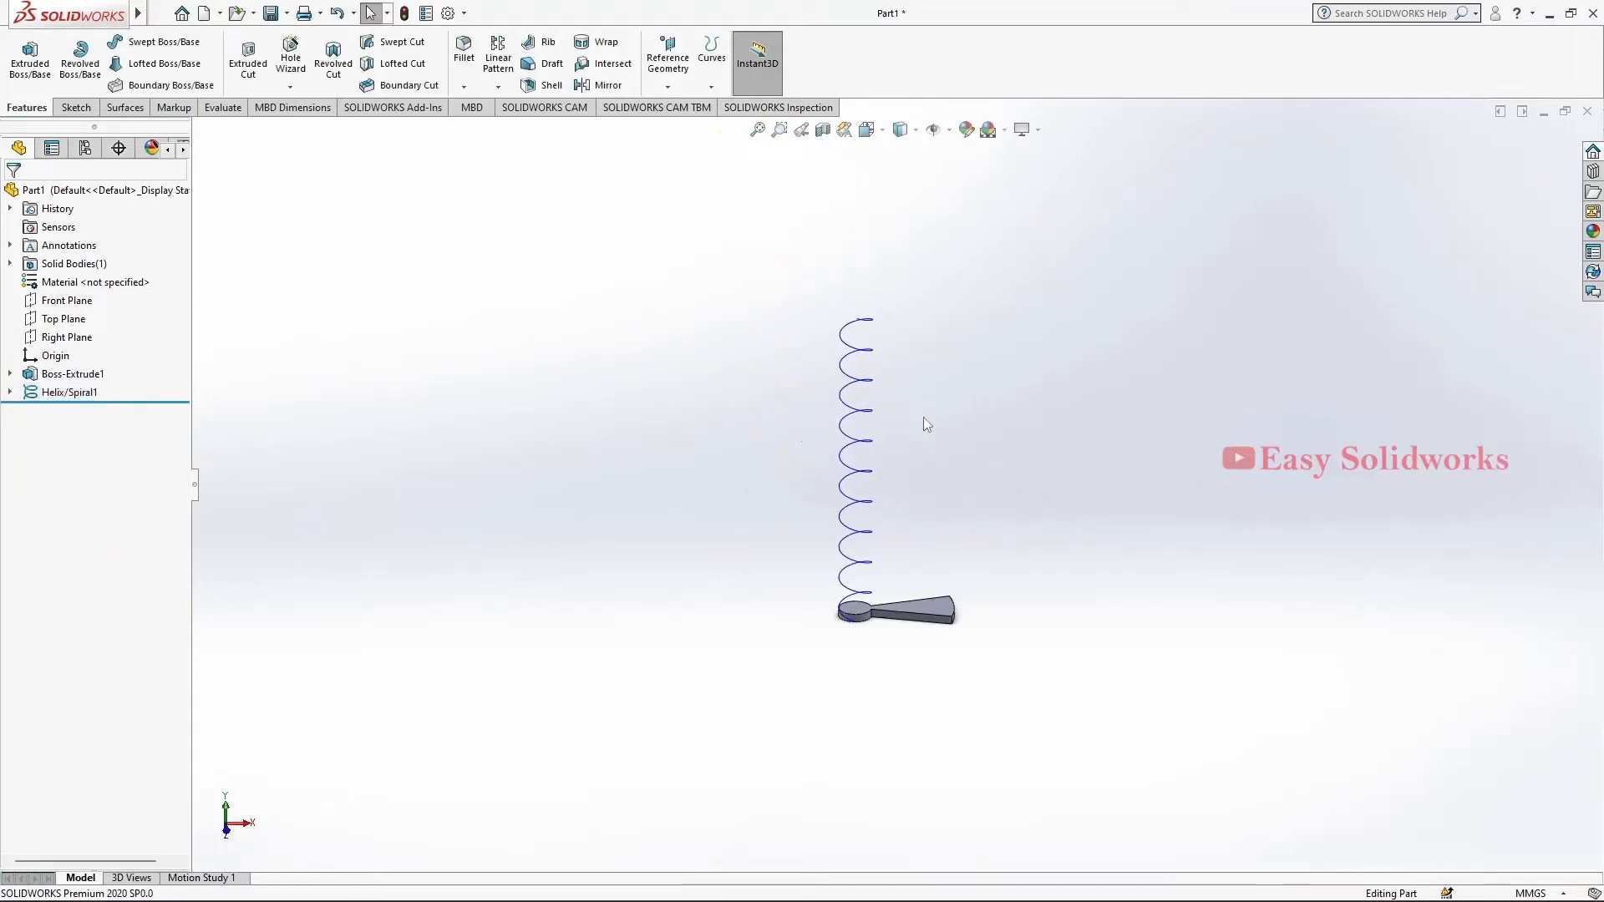
scroll(925, 418, down, 2)
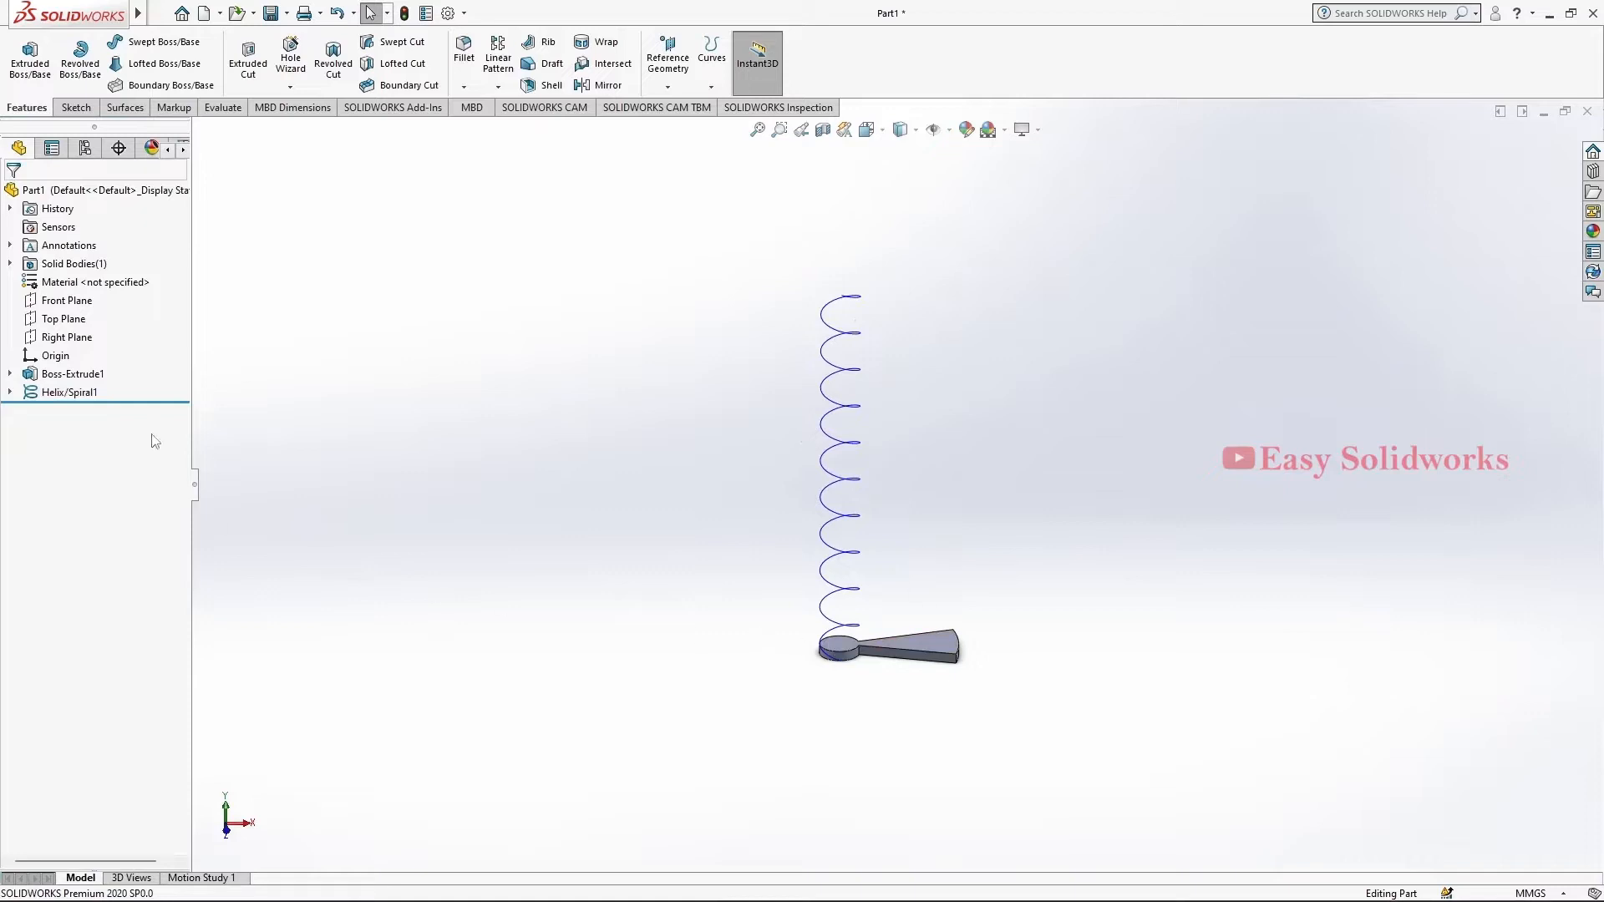
Extrude the helix's base circle as a blind surface 200 mm high with a capped end
click(10, 392)
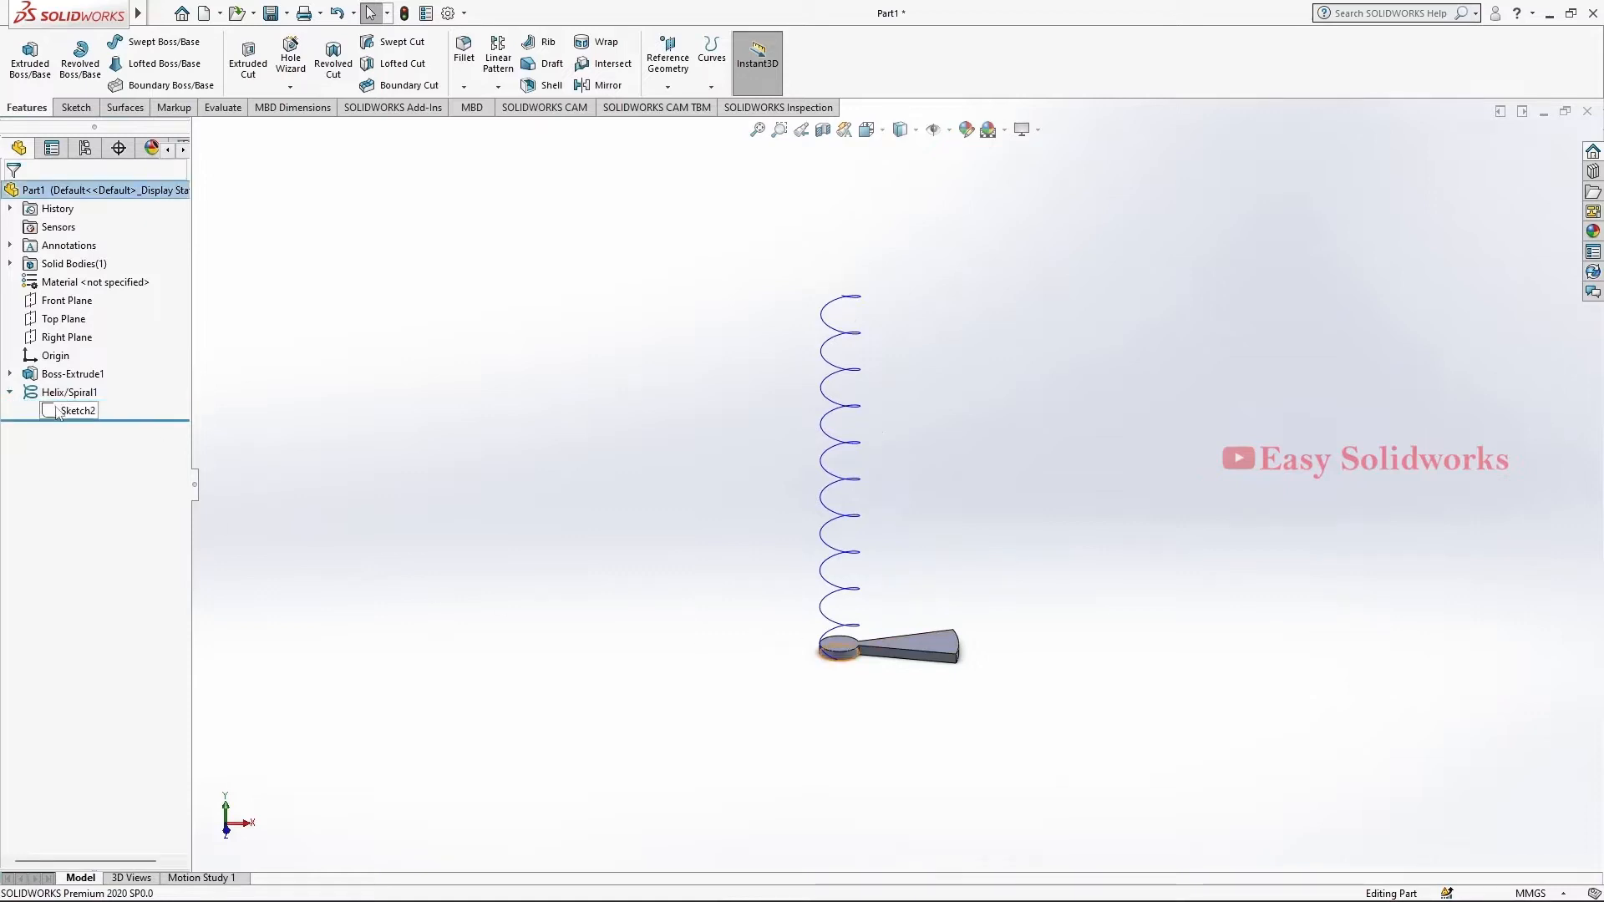
click(57, 412)
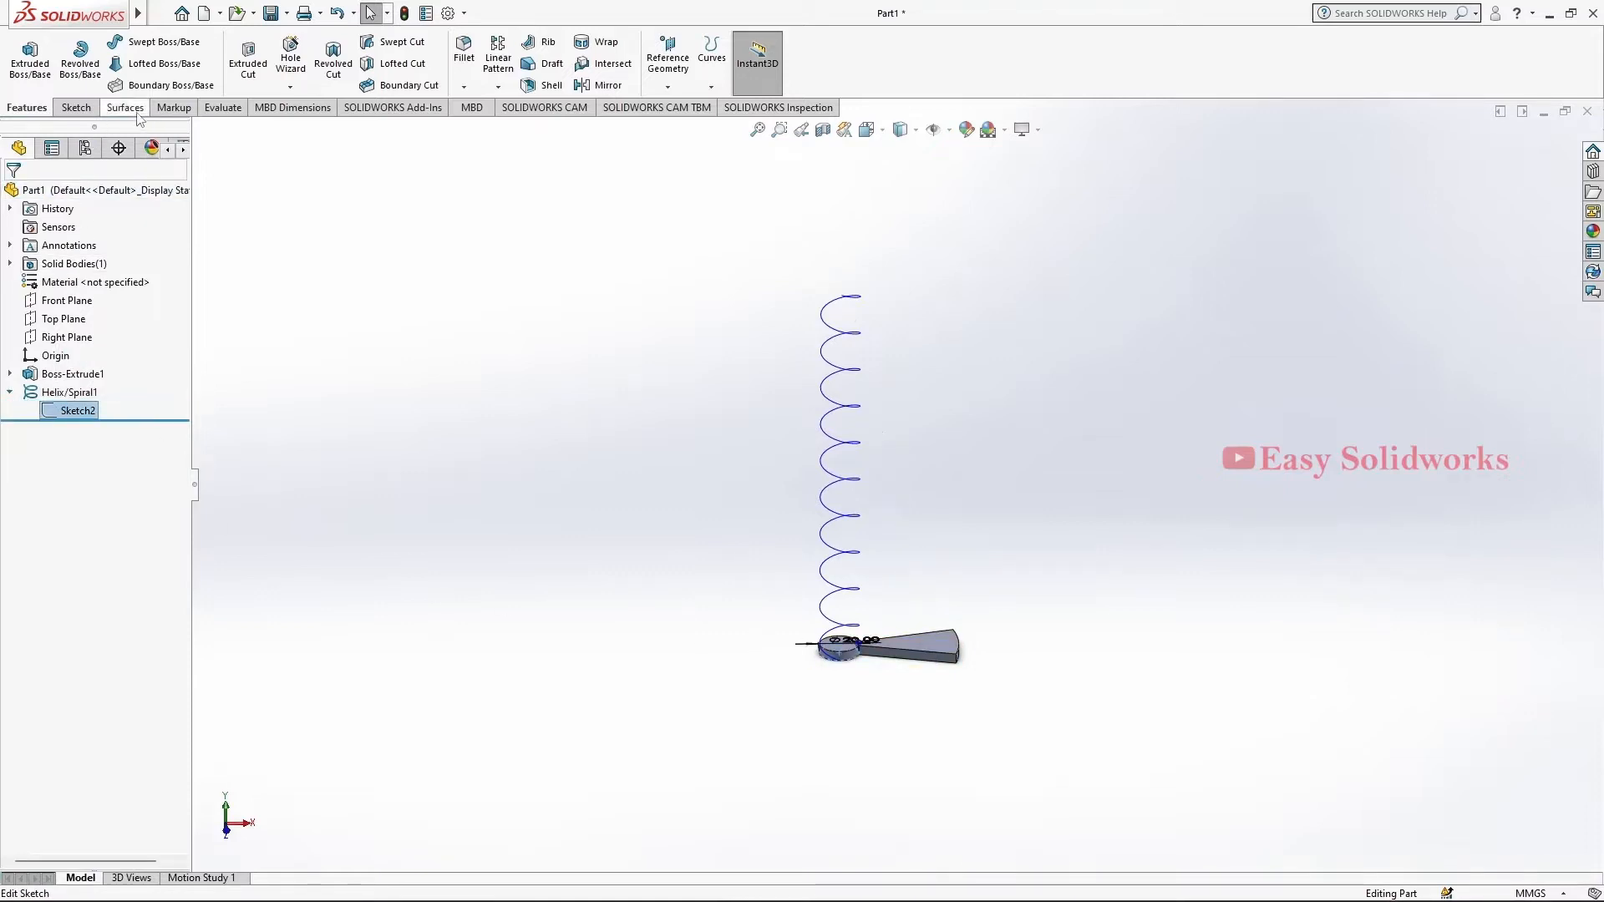
click(126, 107)
click(30, 57)
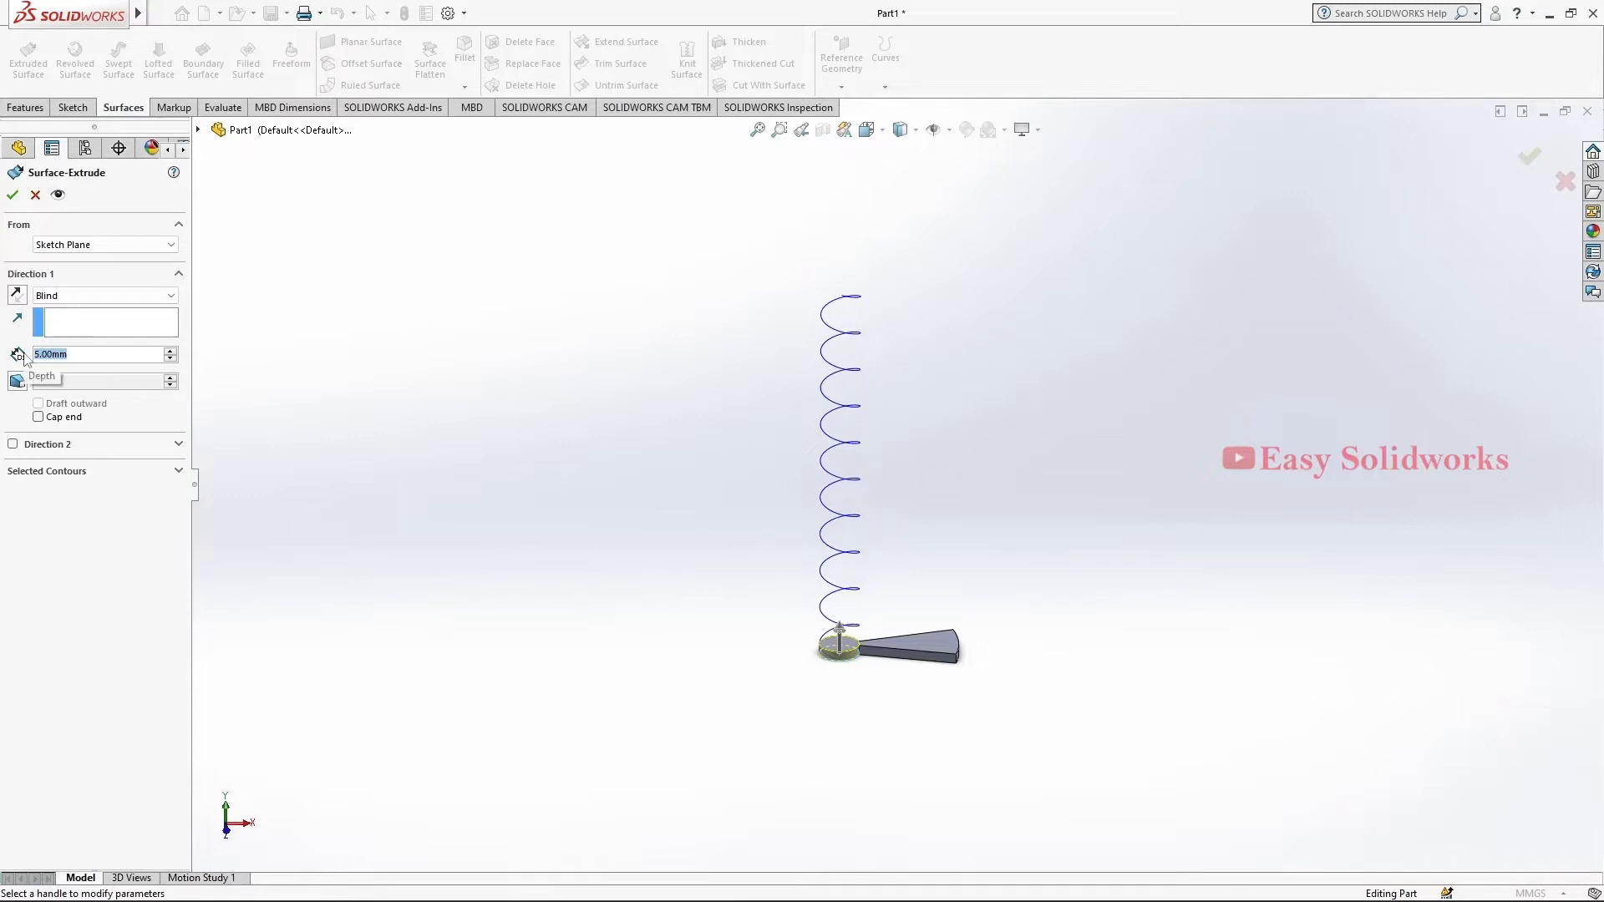
text(200)
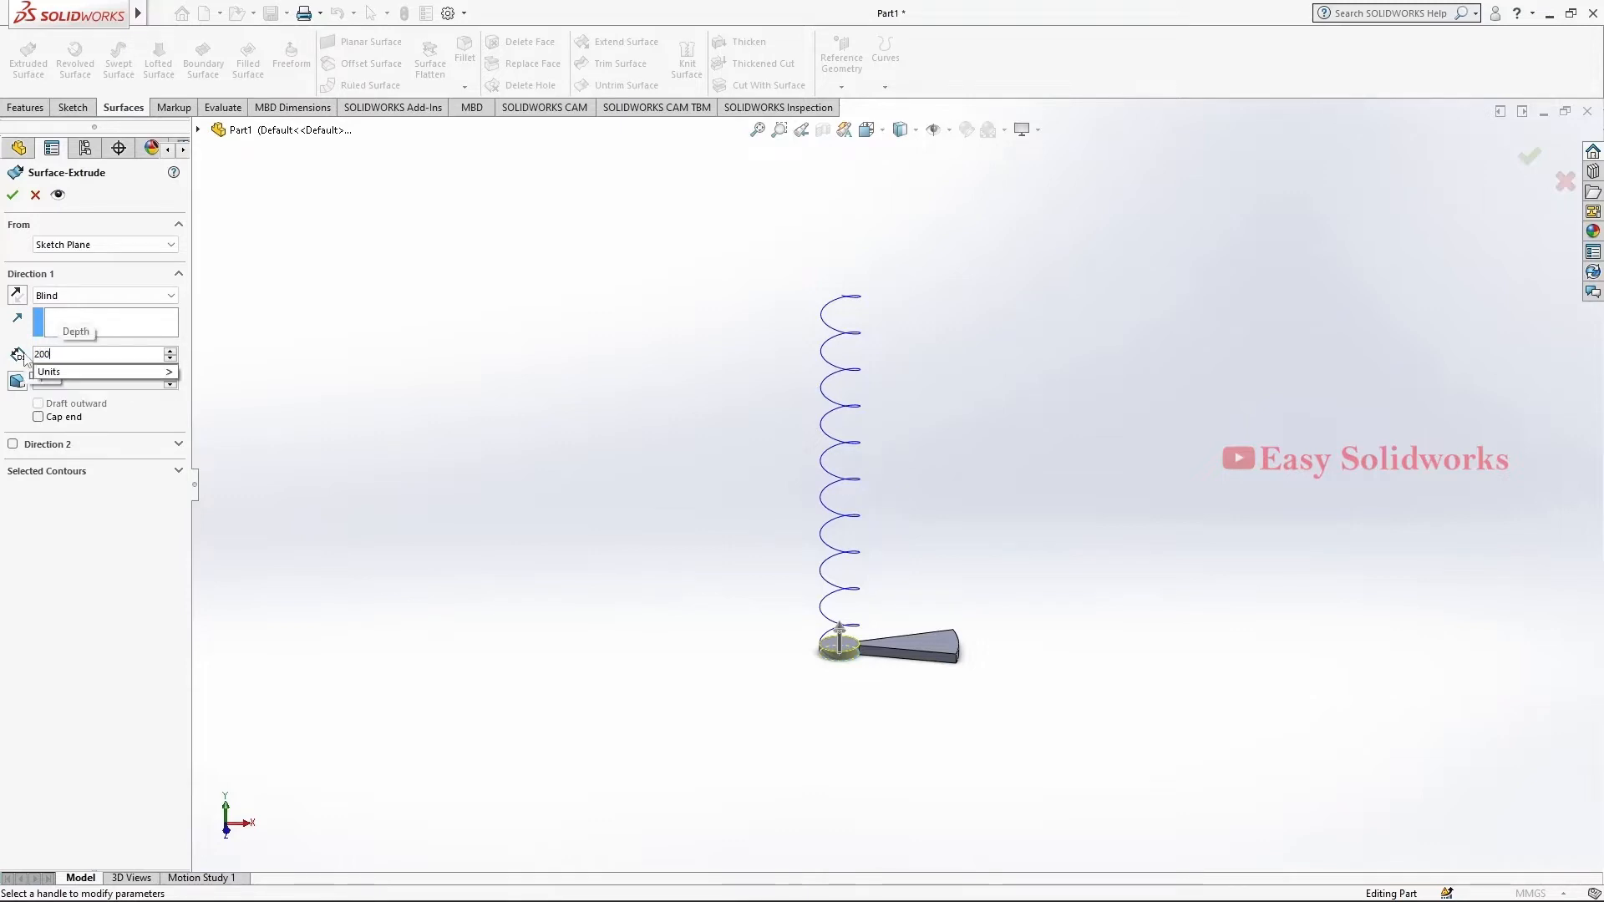
key(Return)
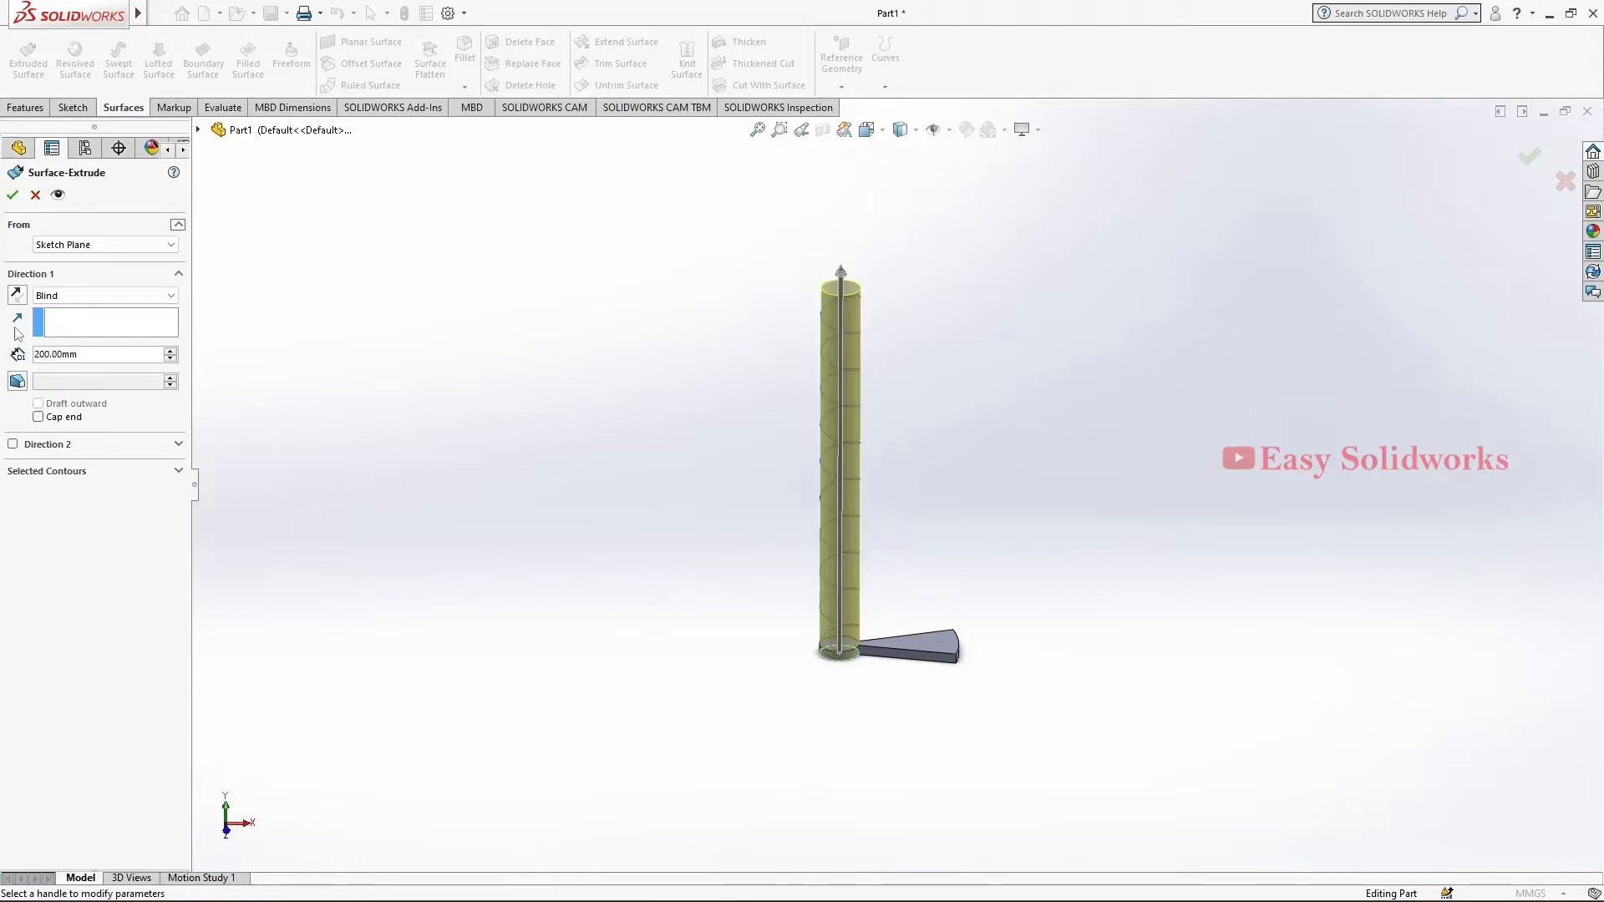
middle_drag(1082, 444, 903, 468)
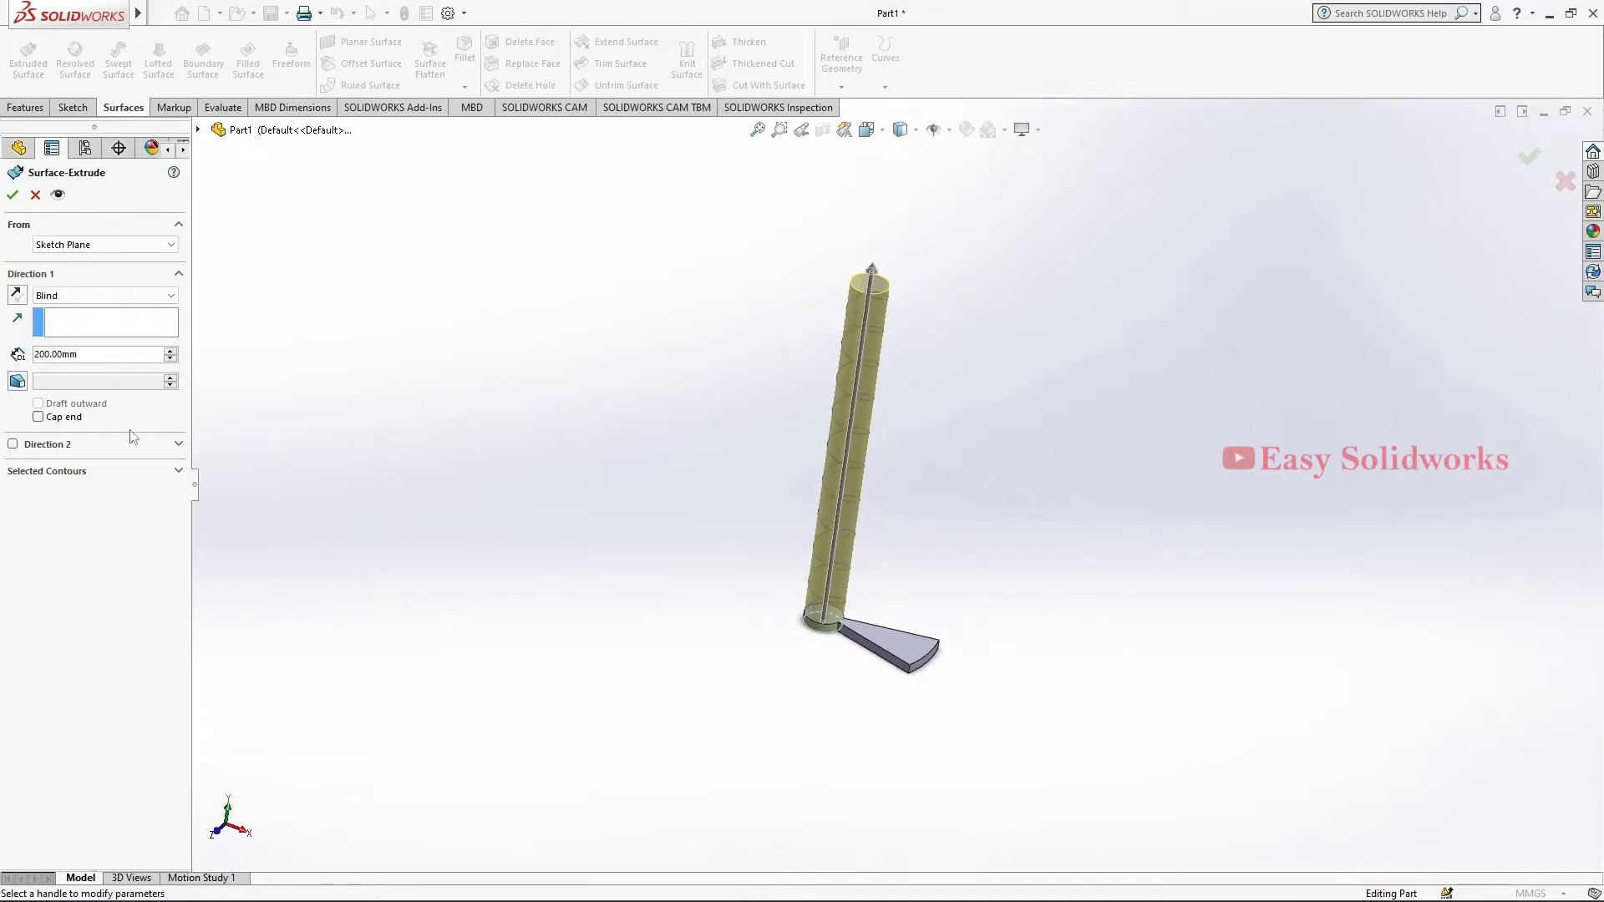
click(37, 417)
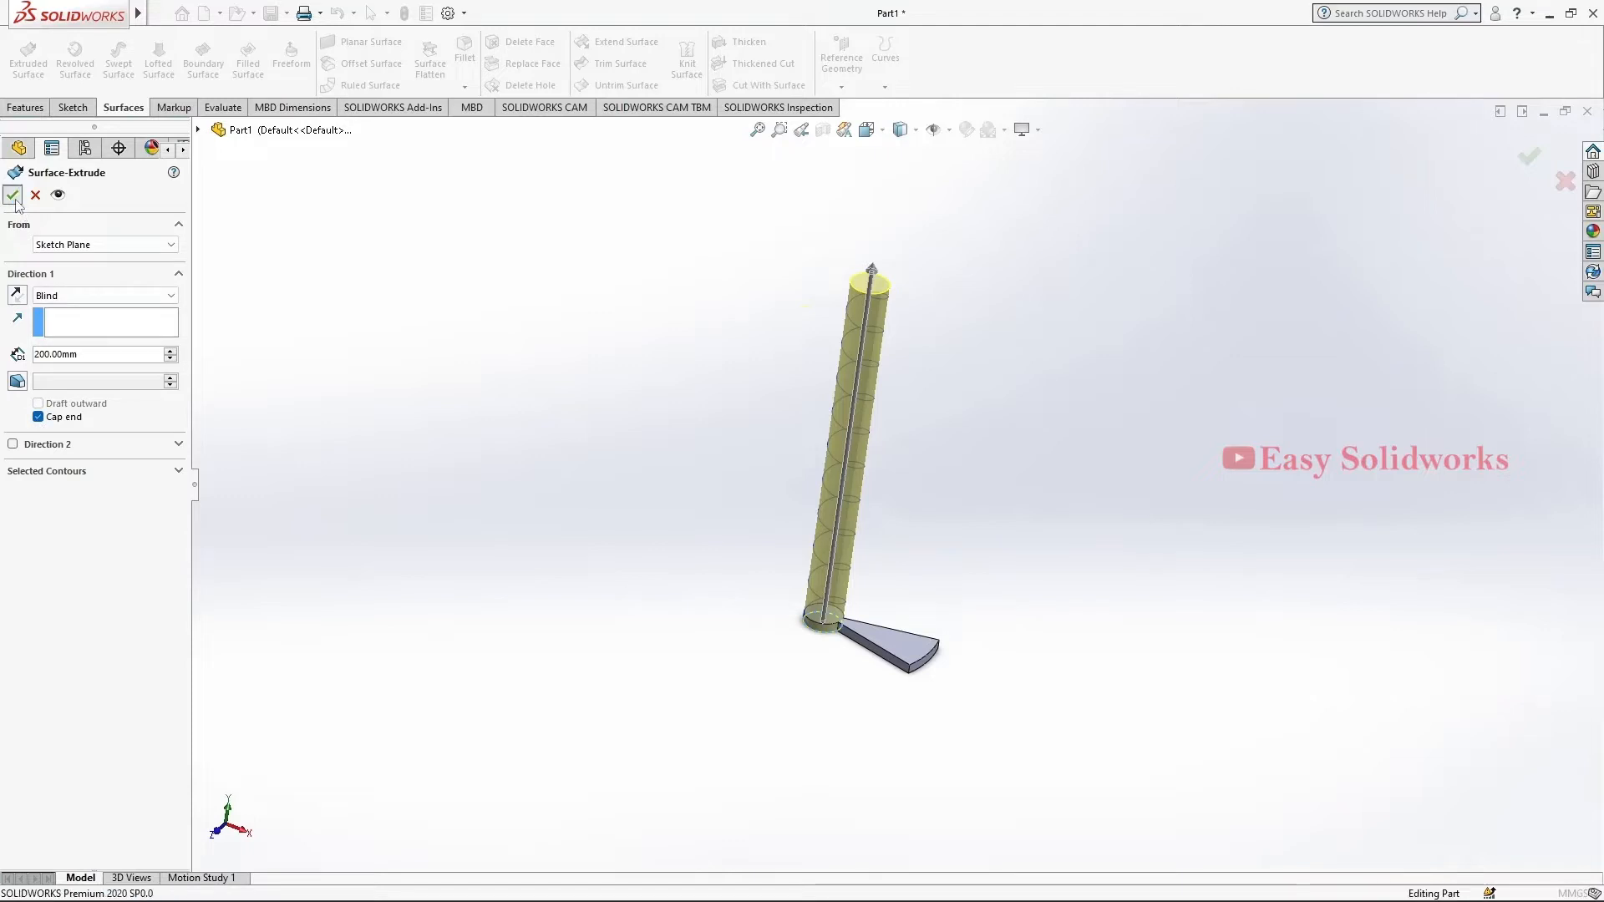
click(12, 195)
mouse_move(927, 562)
middle_down()
mouse_move(1013, 591)
mouse_move(905, 530)
mouse_move(930, 535)
middle_up()
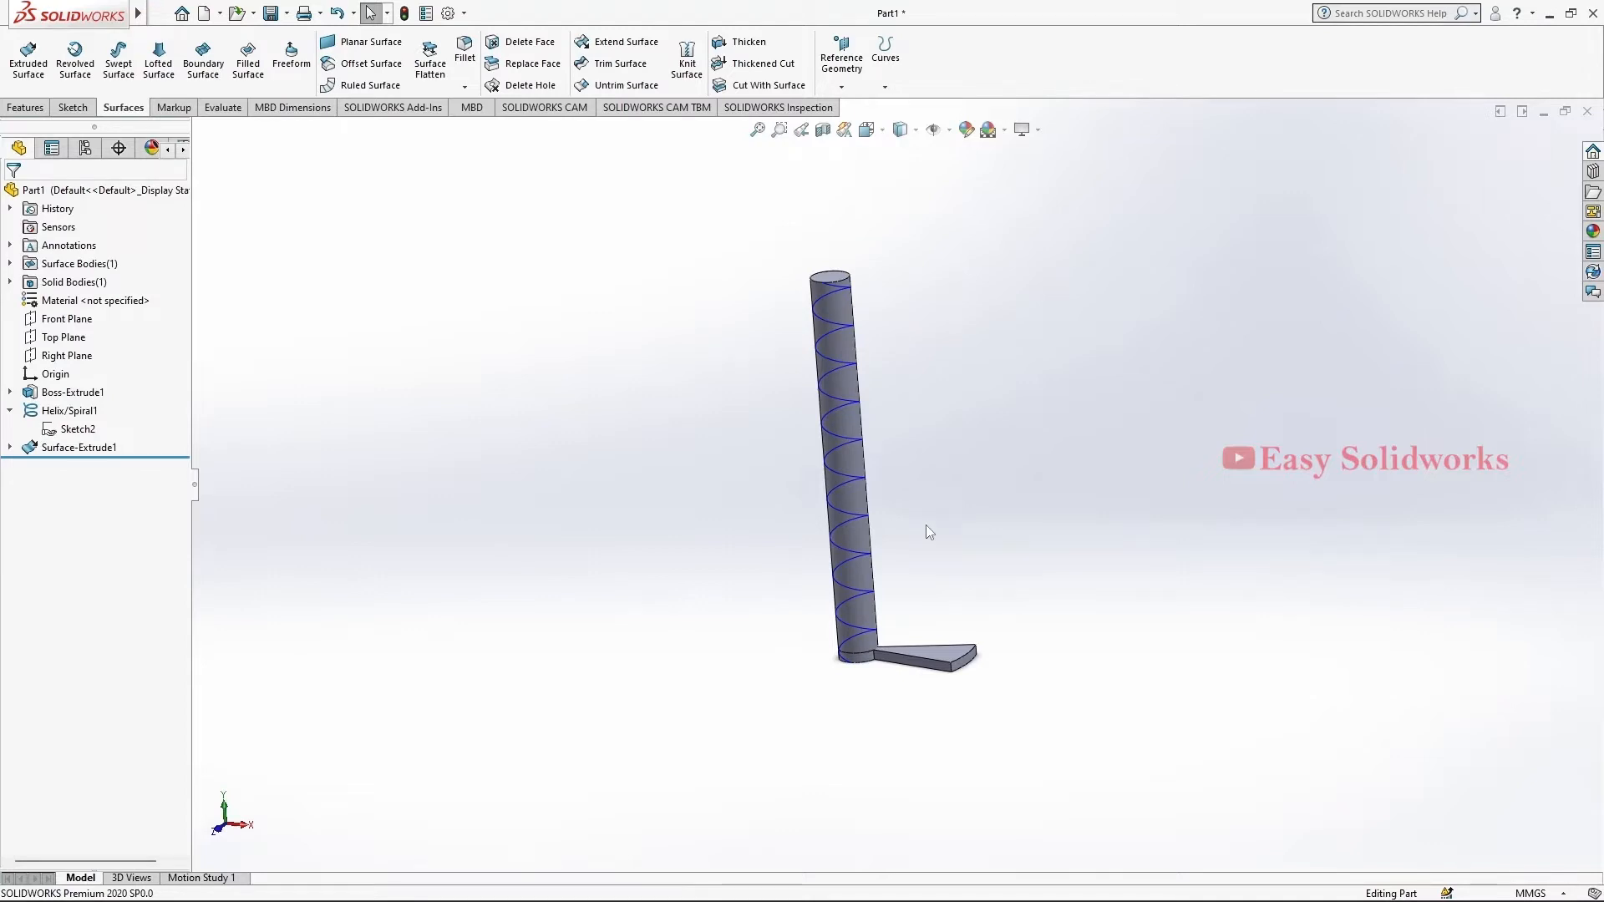
Sketch a circle about 3.9 mm in diameter on the wedge arm's upper face, centered near its outer arc about 58 mm from the origin
click(937, 655)
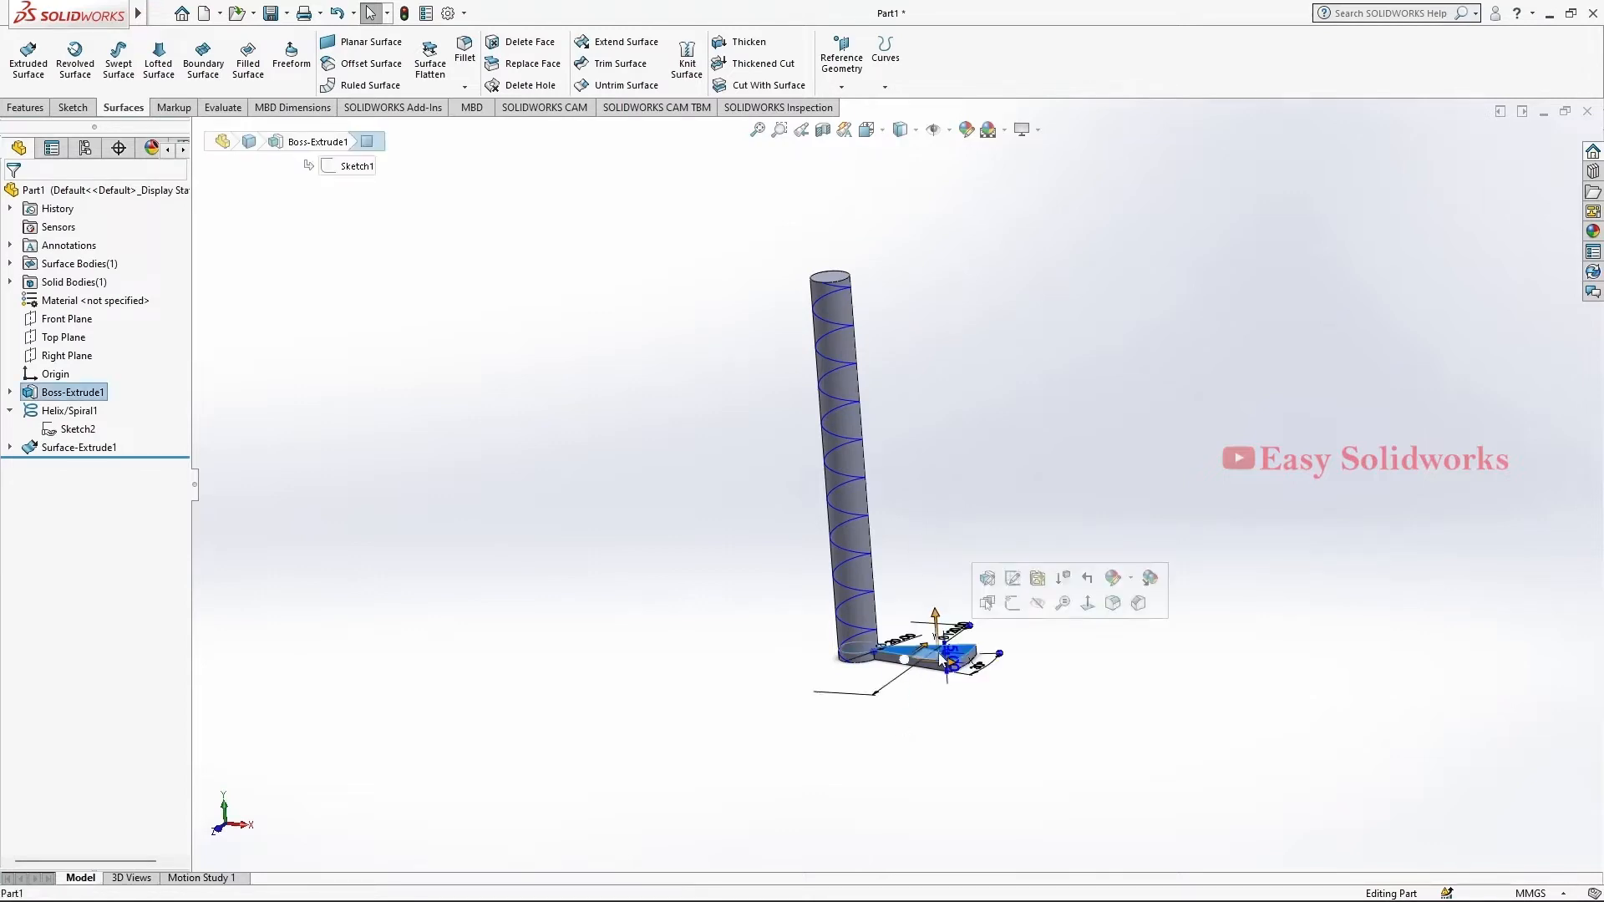
click(73, 106)
click(23, 59)
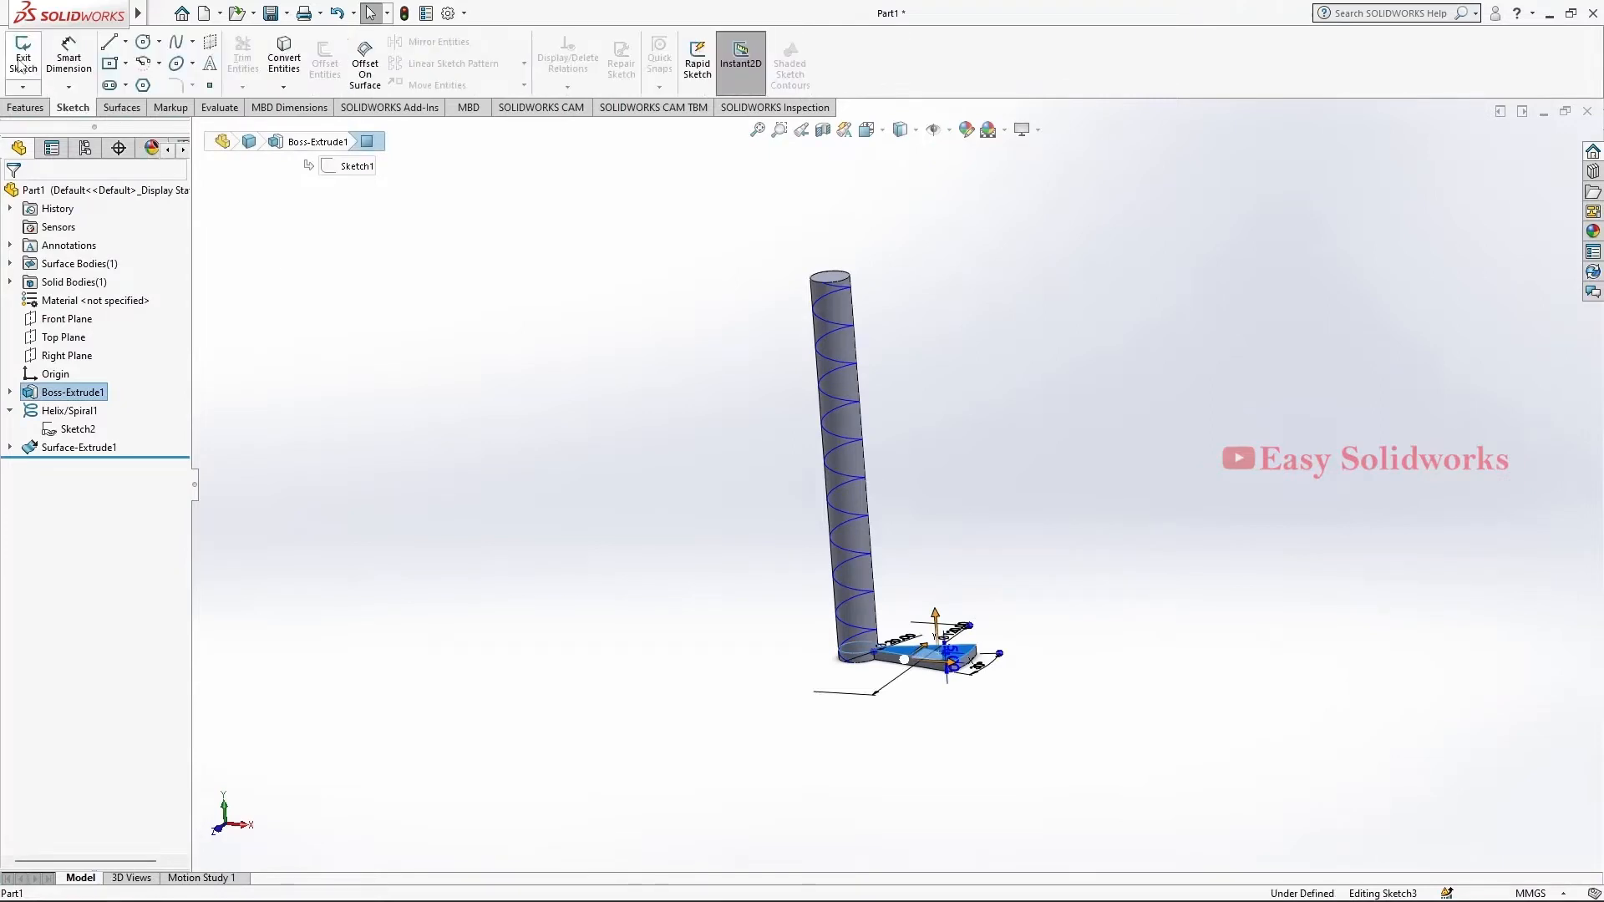
click(118, 472)
click(129, 493)
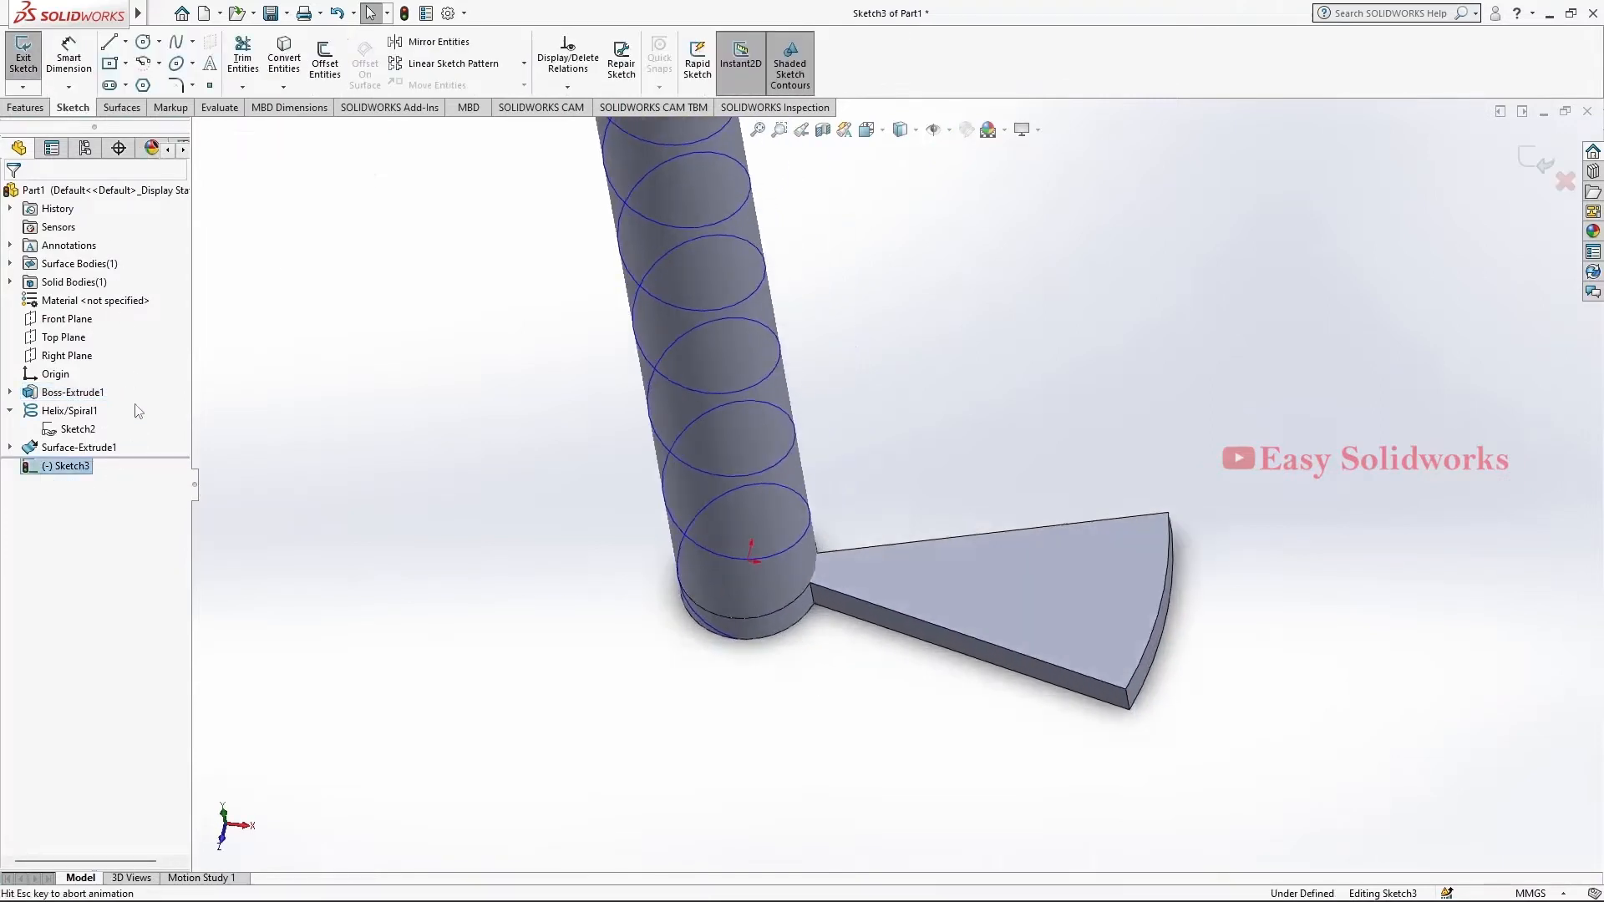
click(142, 43)
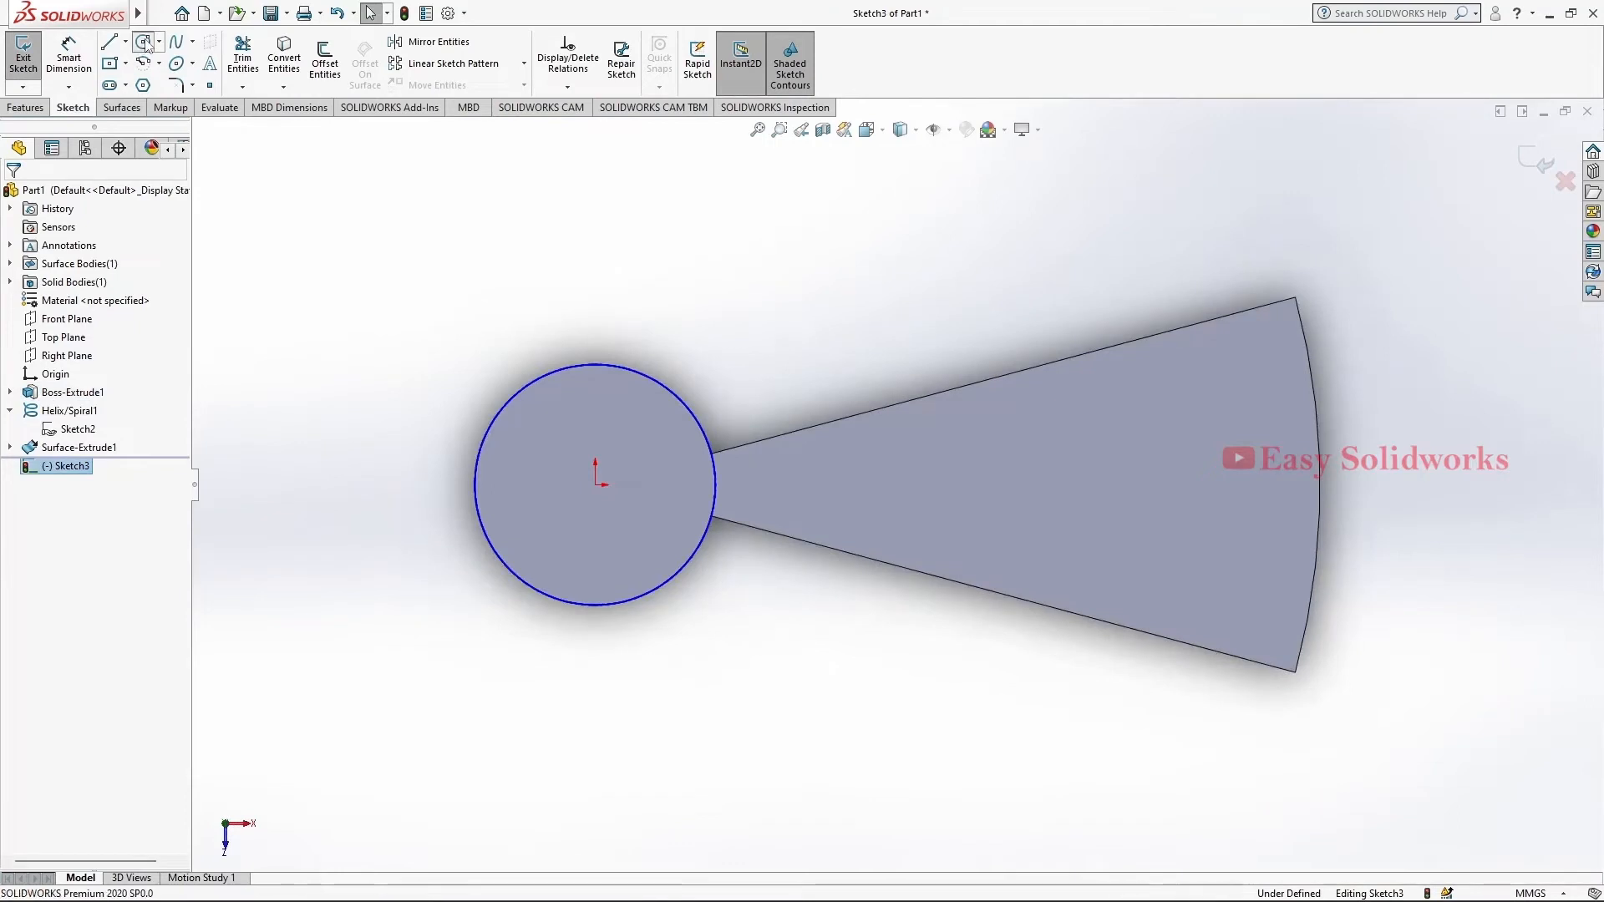
click(1297, 485)
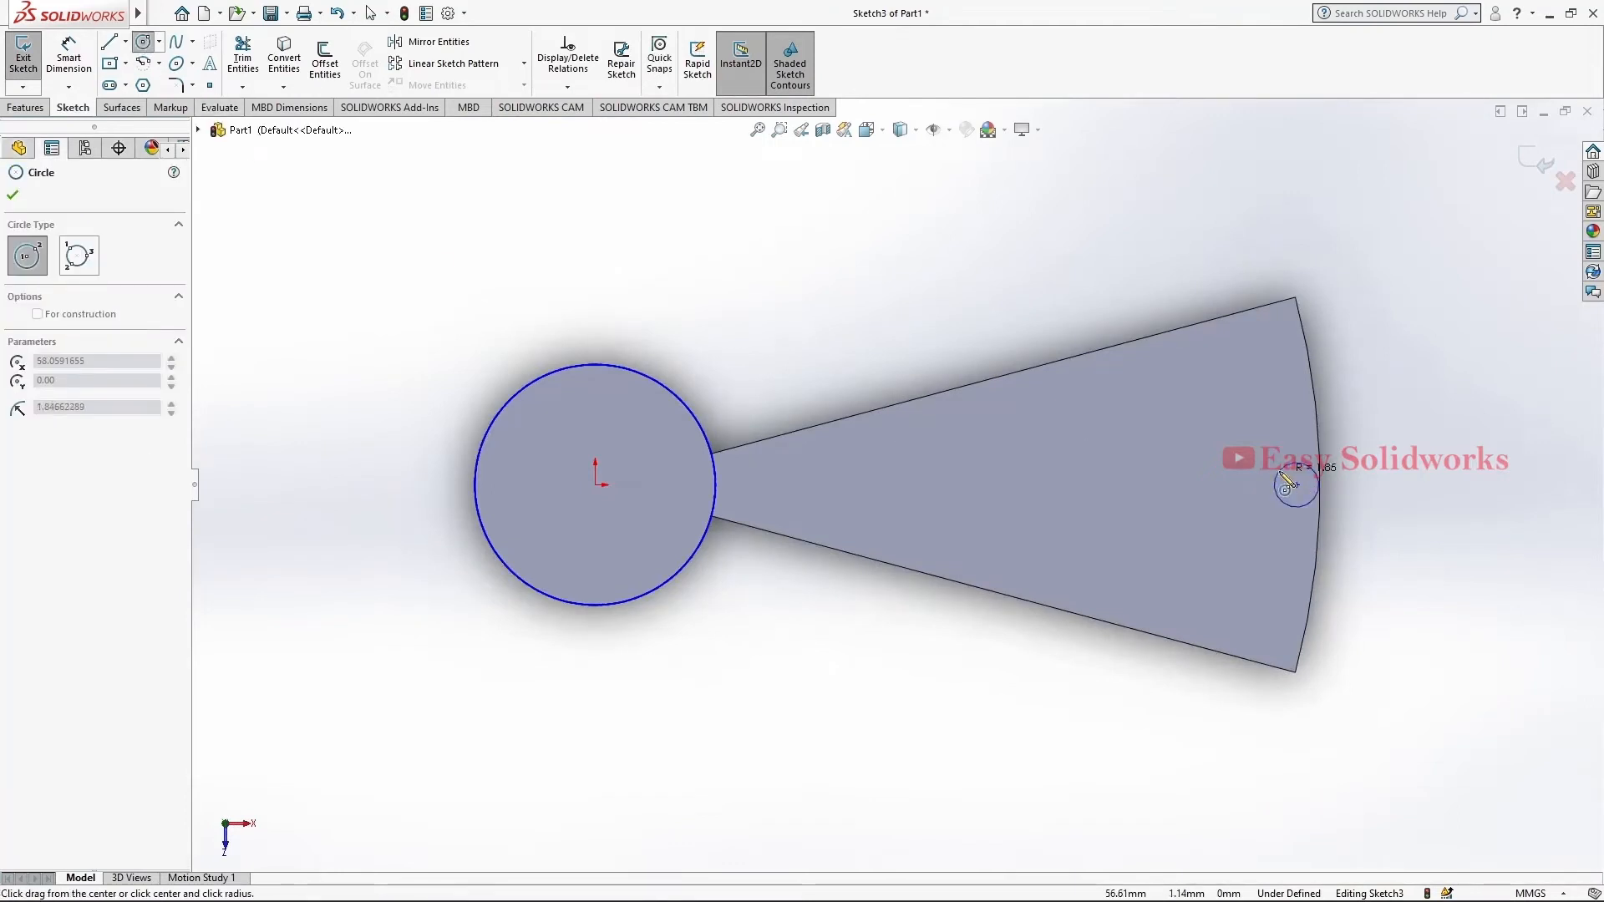
click(1321, 485)
Dimension the small circle's diameter as 5 mm
click(68, 54)
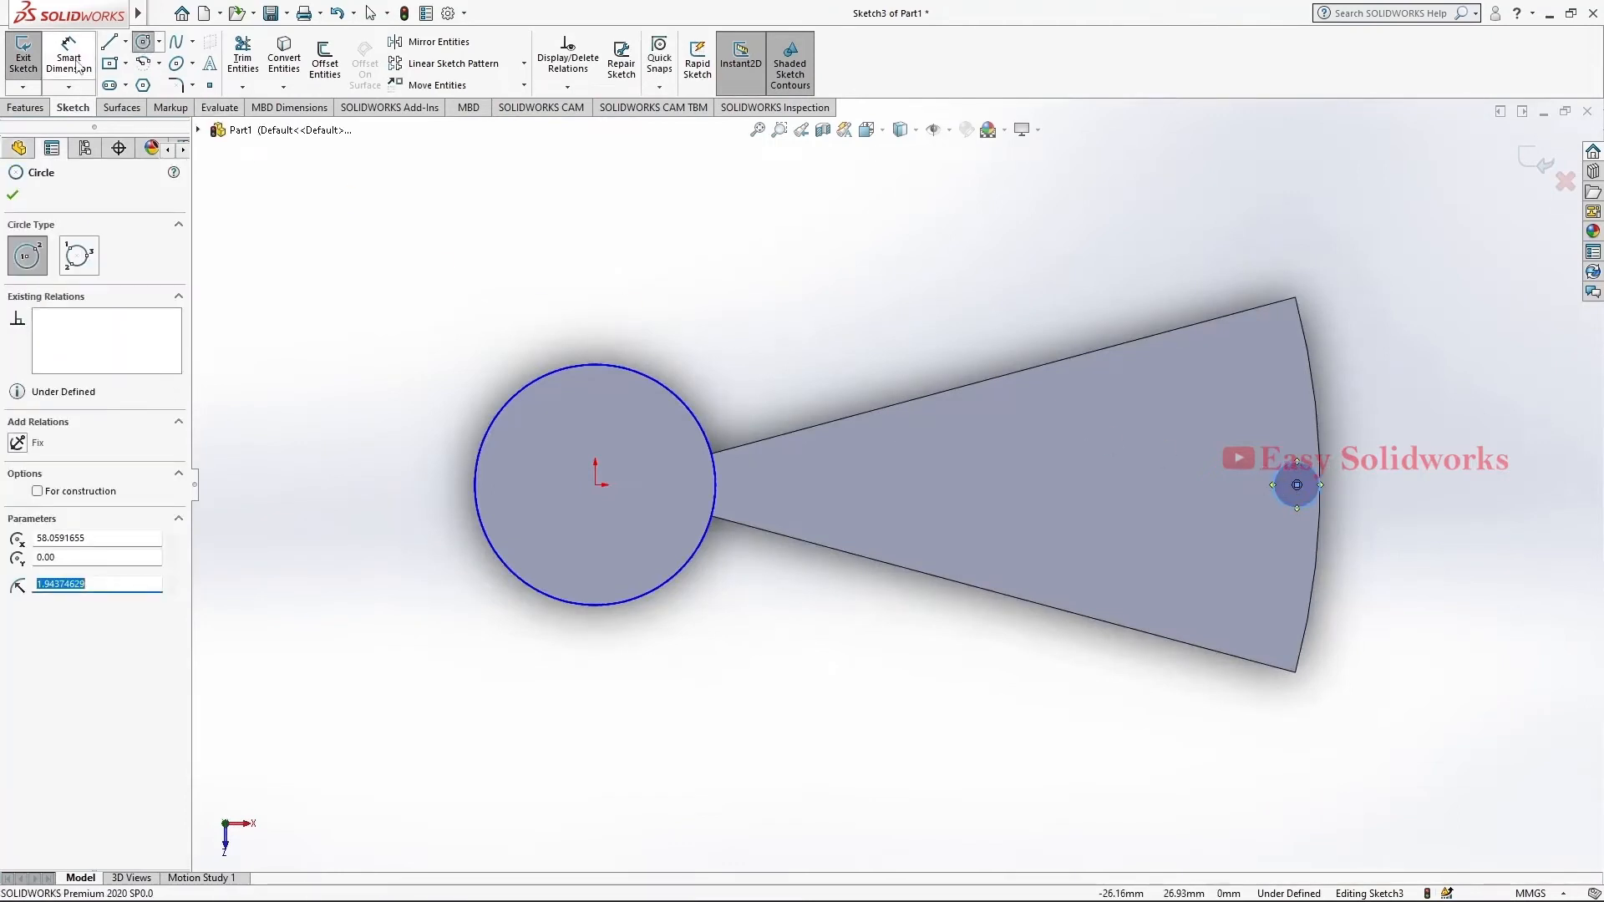
click(1291, 468)
click(1296, 422)
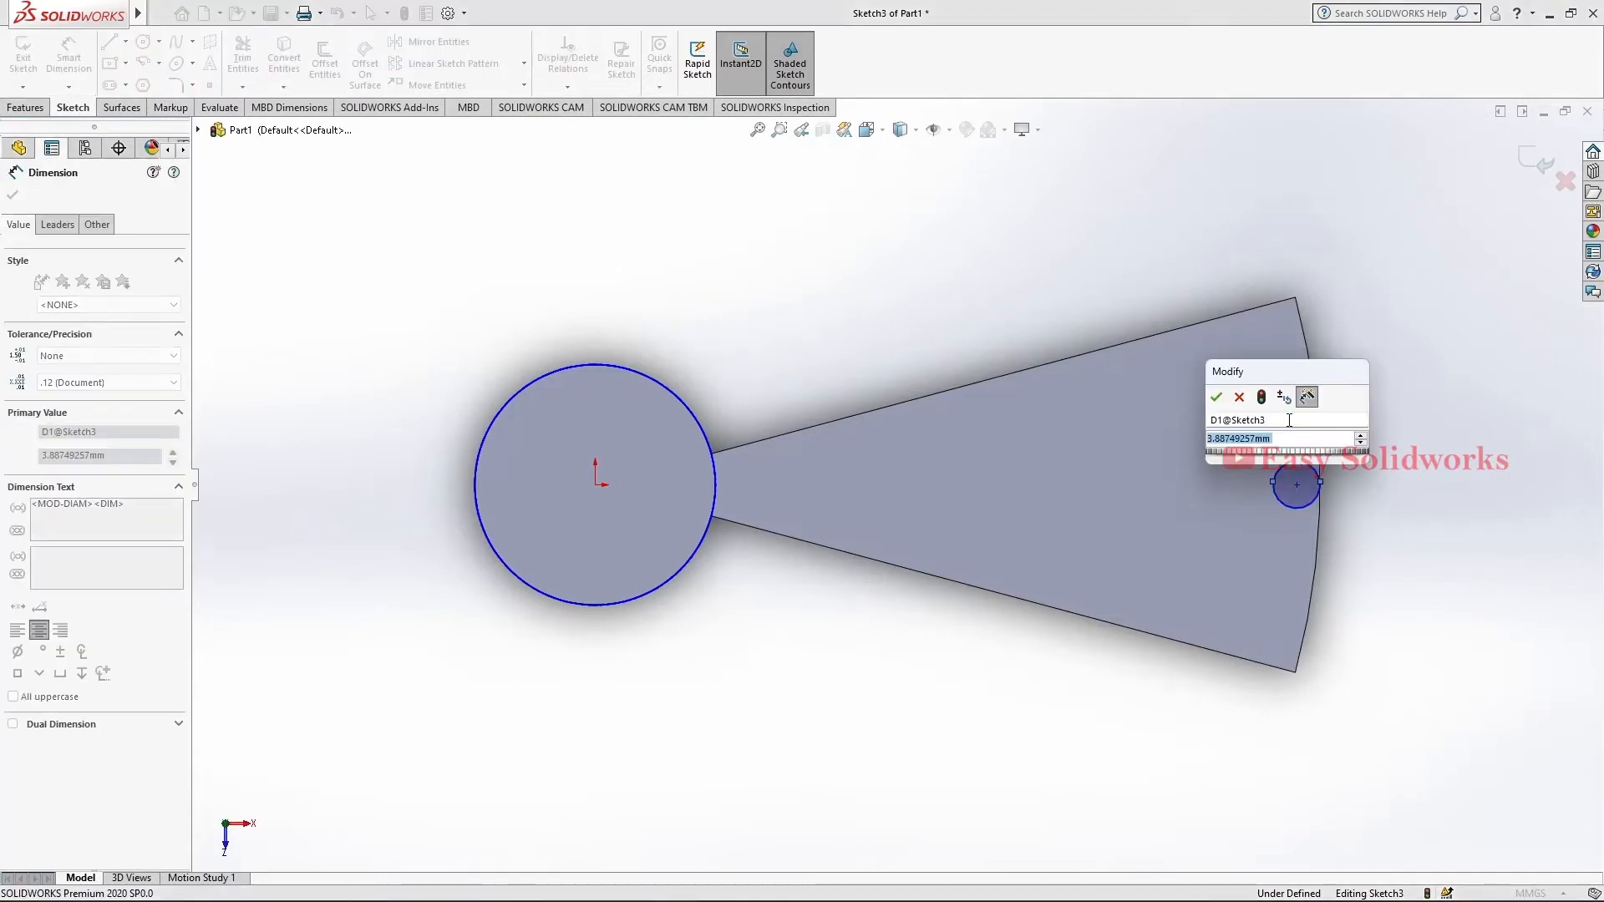
text(5)
key(Return)
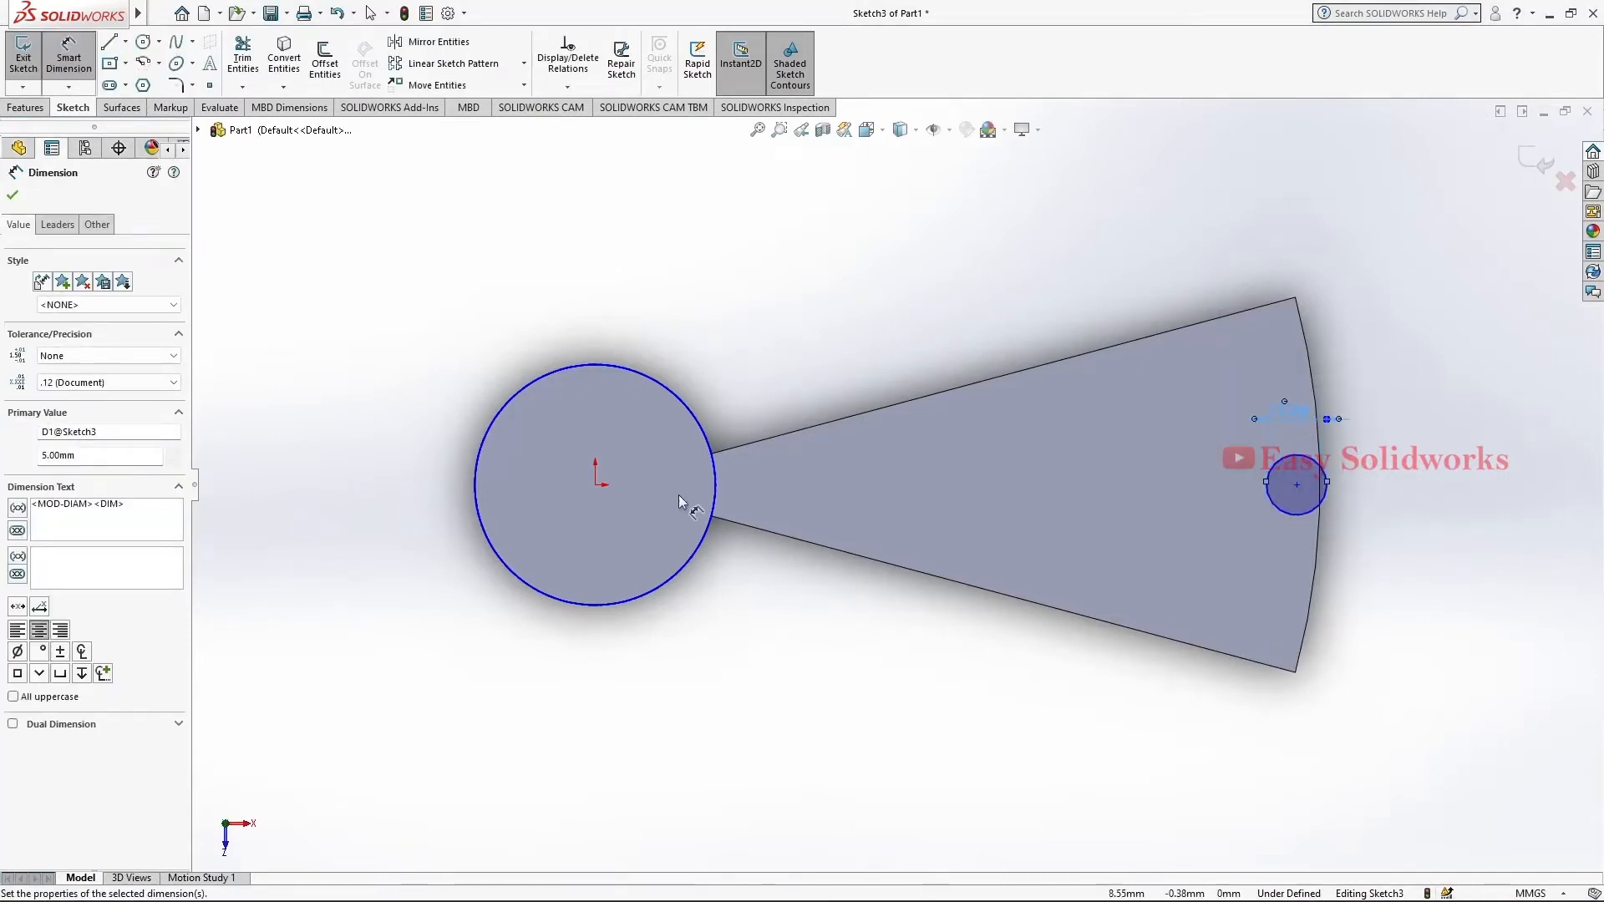
Dimension the distance from the origin to the small circle's center as 55 mm
click(596, 485)
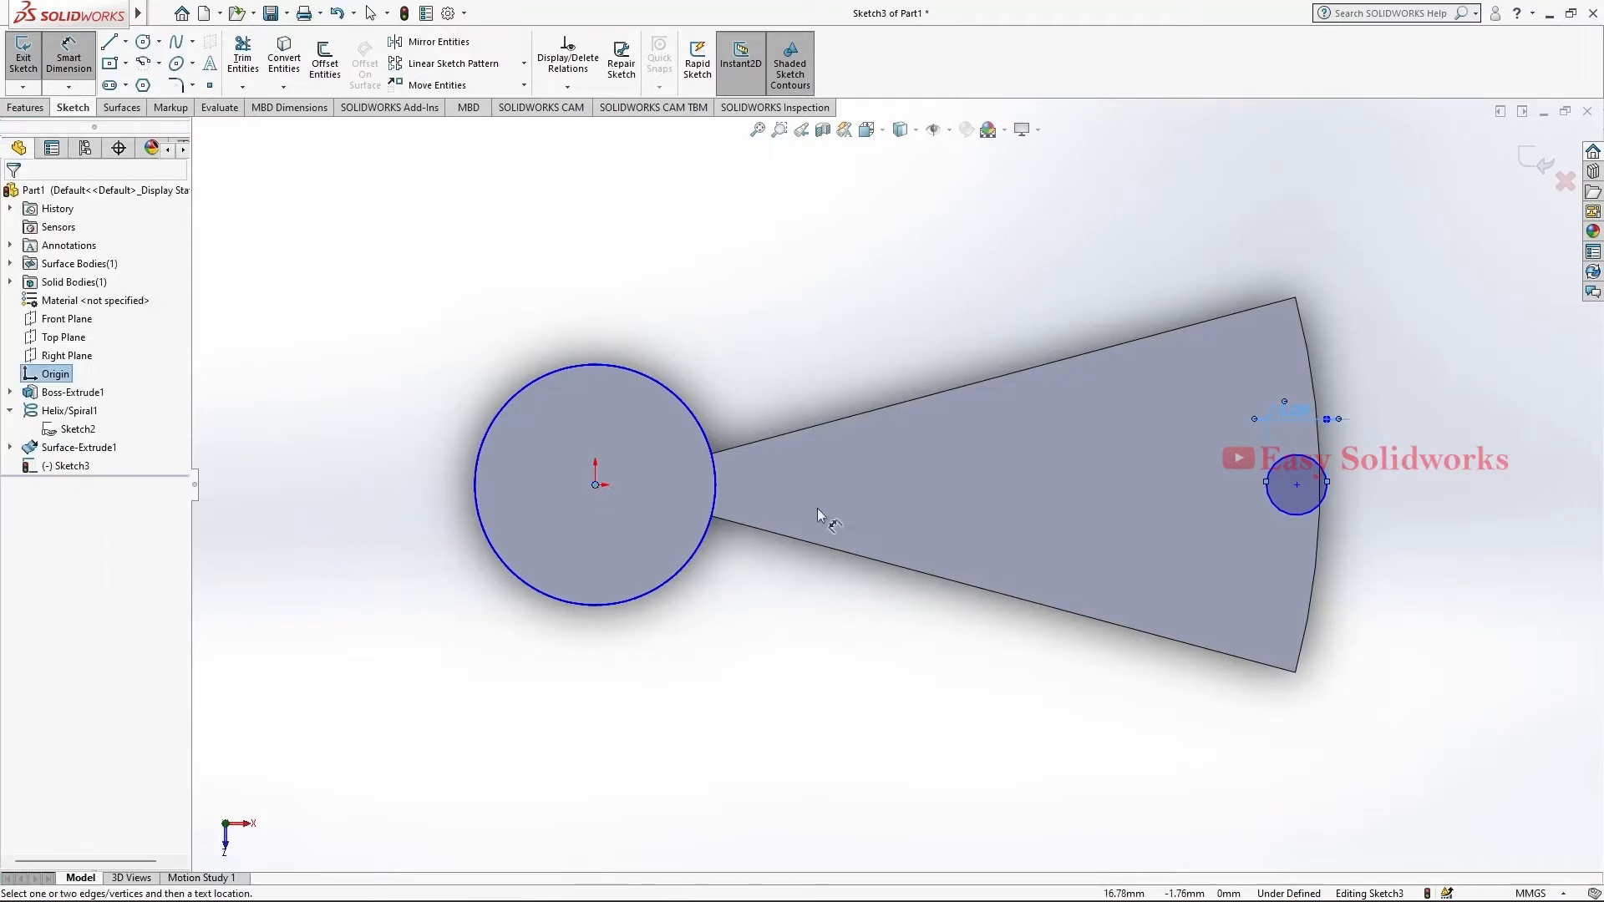
click(1297, 484)
click(1131, 555)
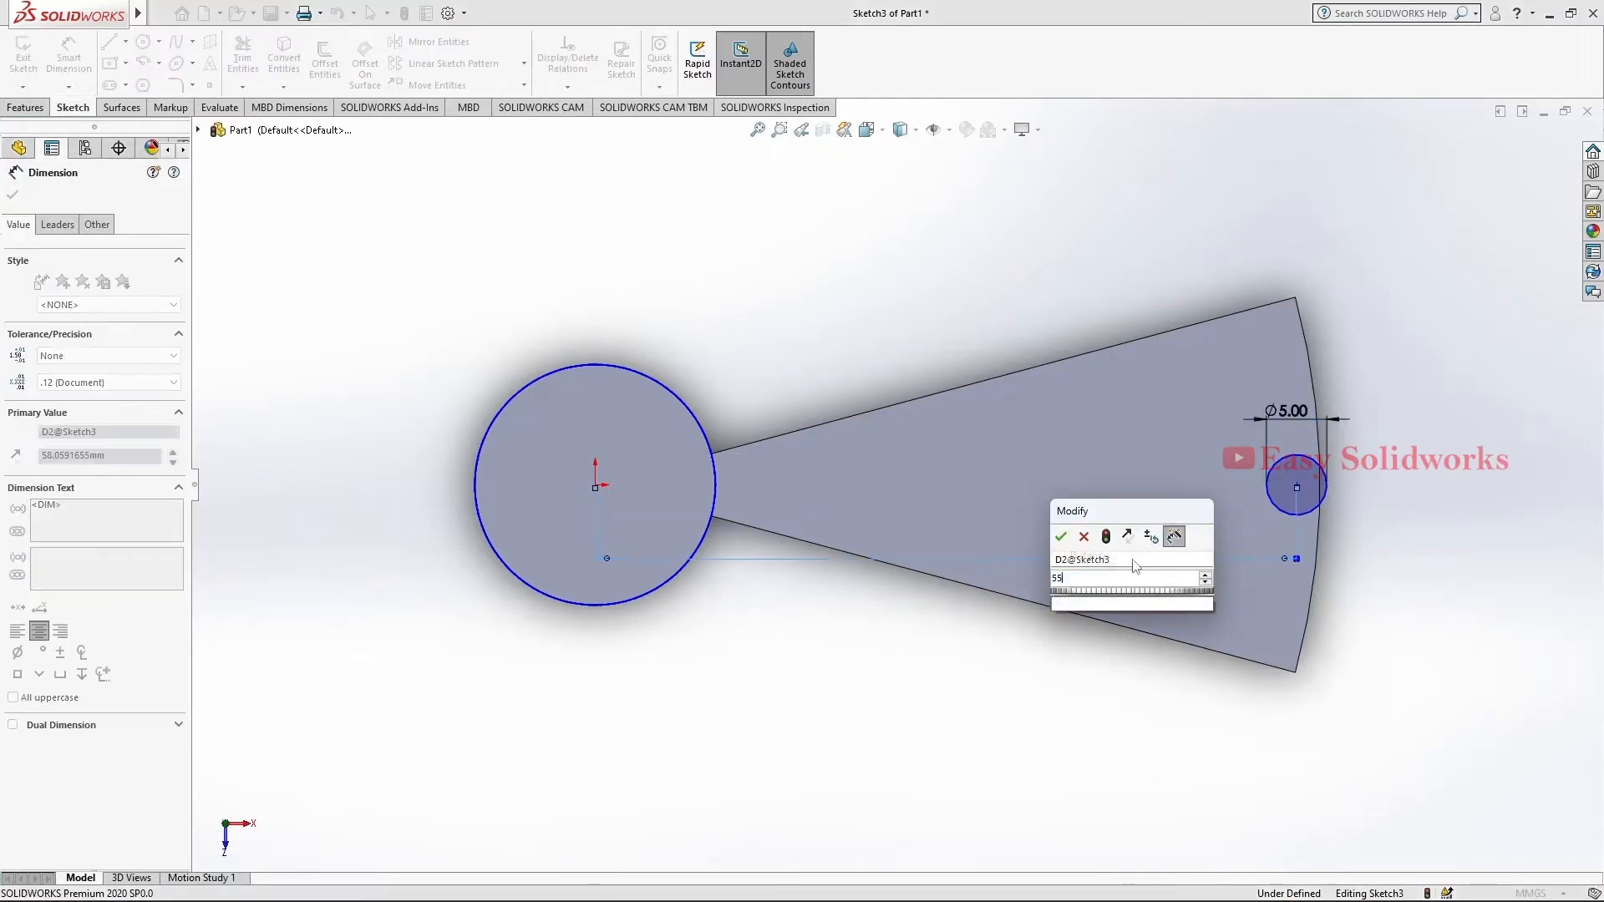
key(Return)
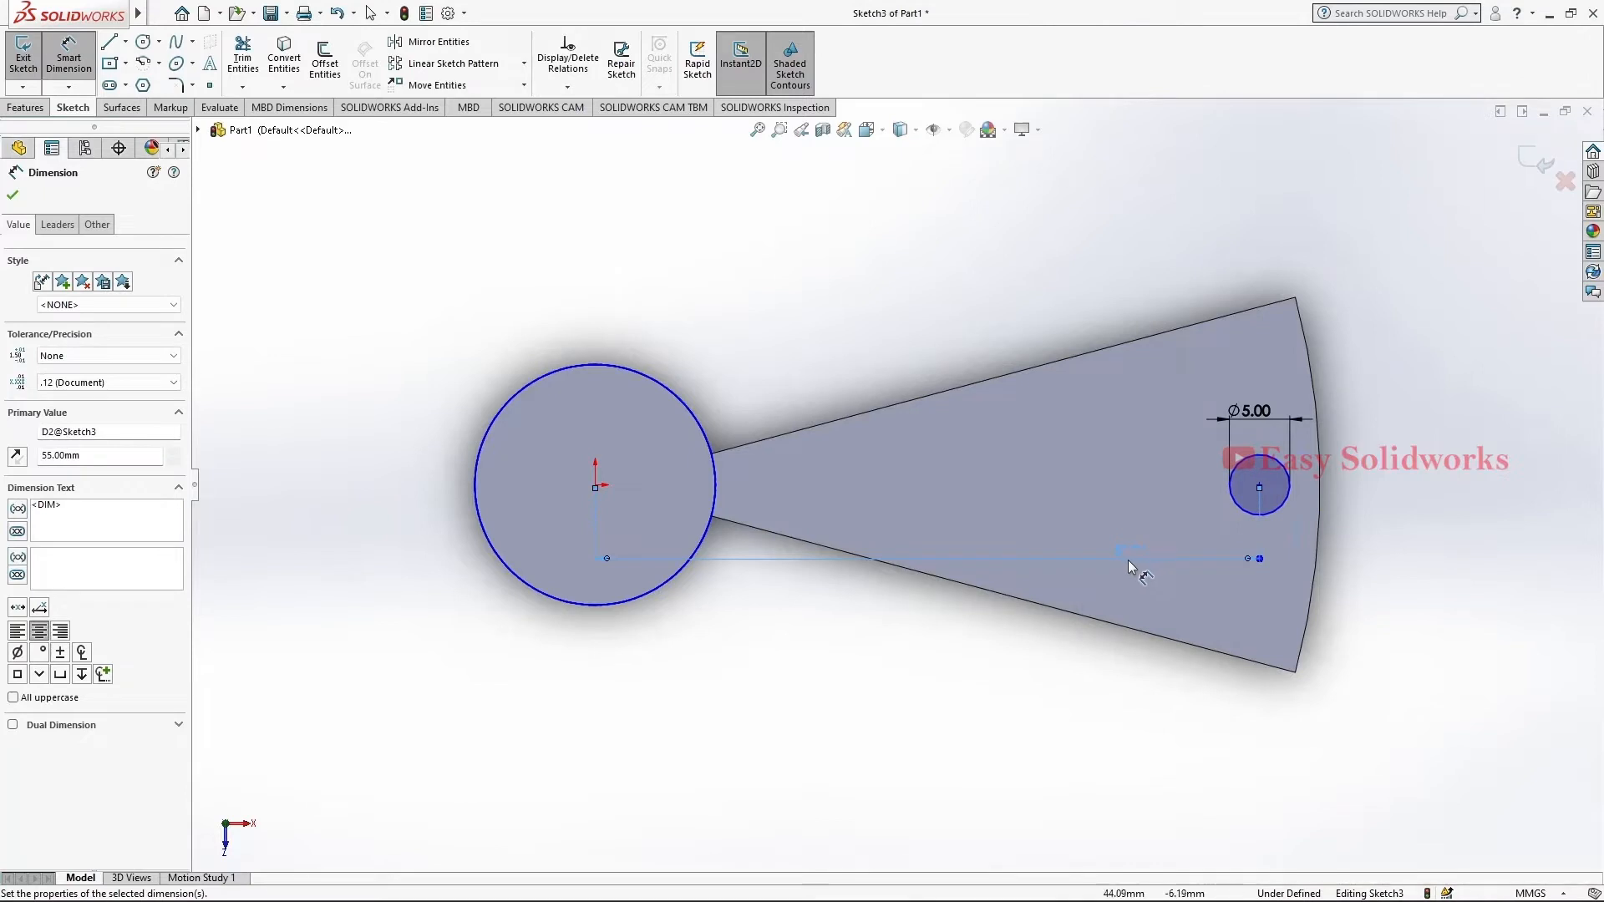
key(Escape)
Add a horizontal relation between the origin and the small circle's center
click(597, 487)
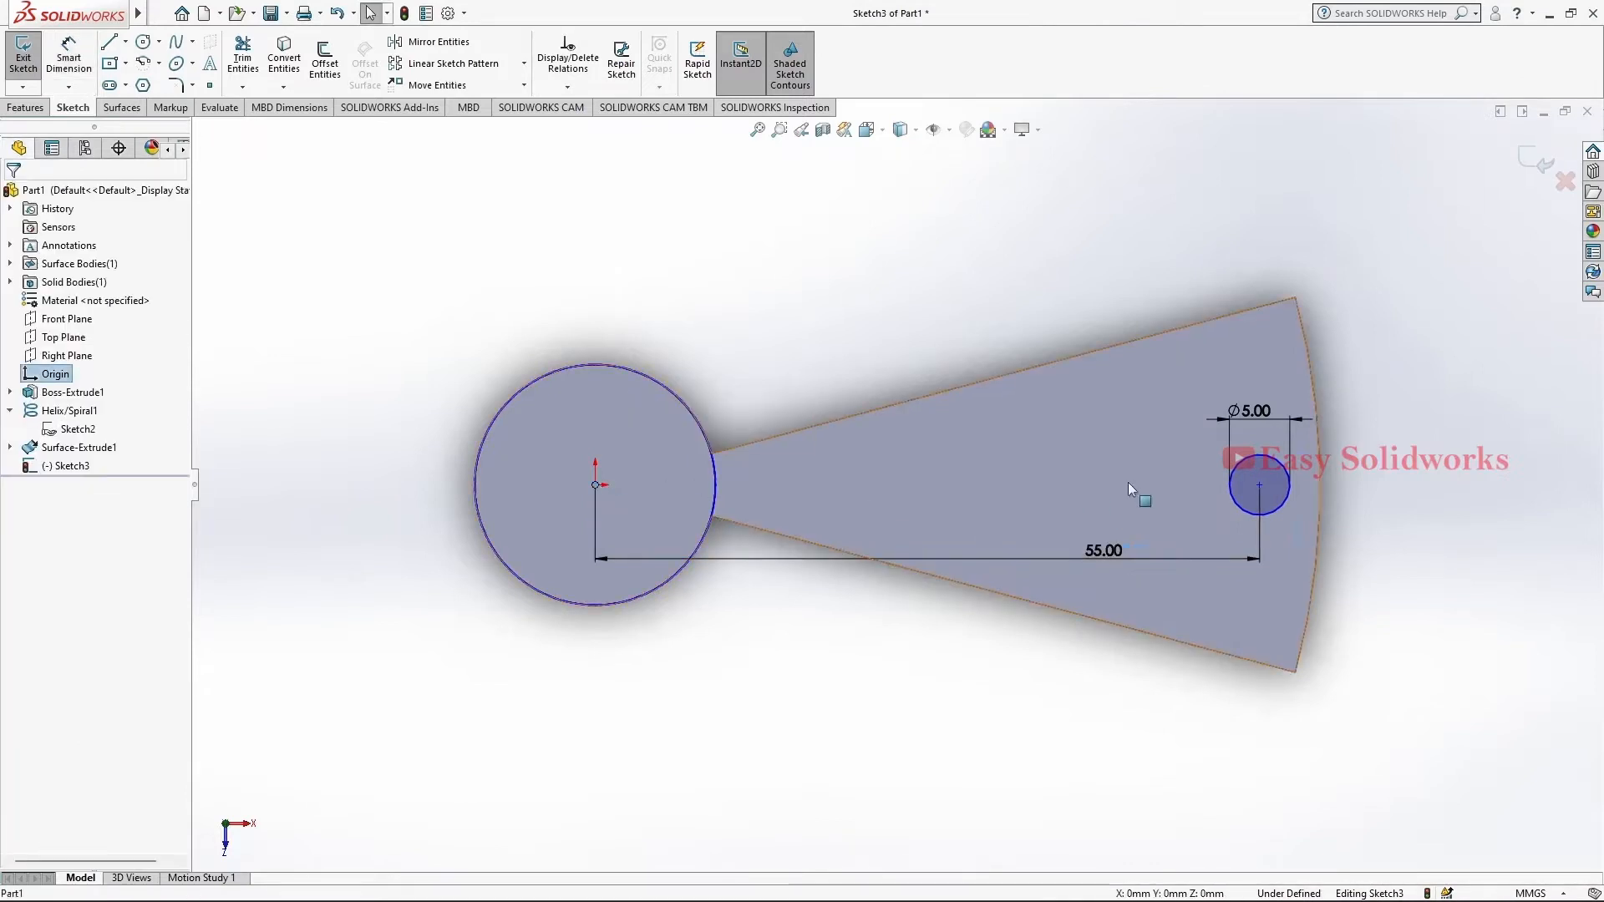
ctrl+click(1263, 488)
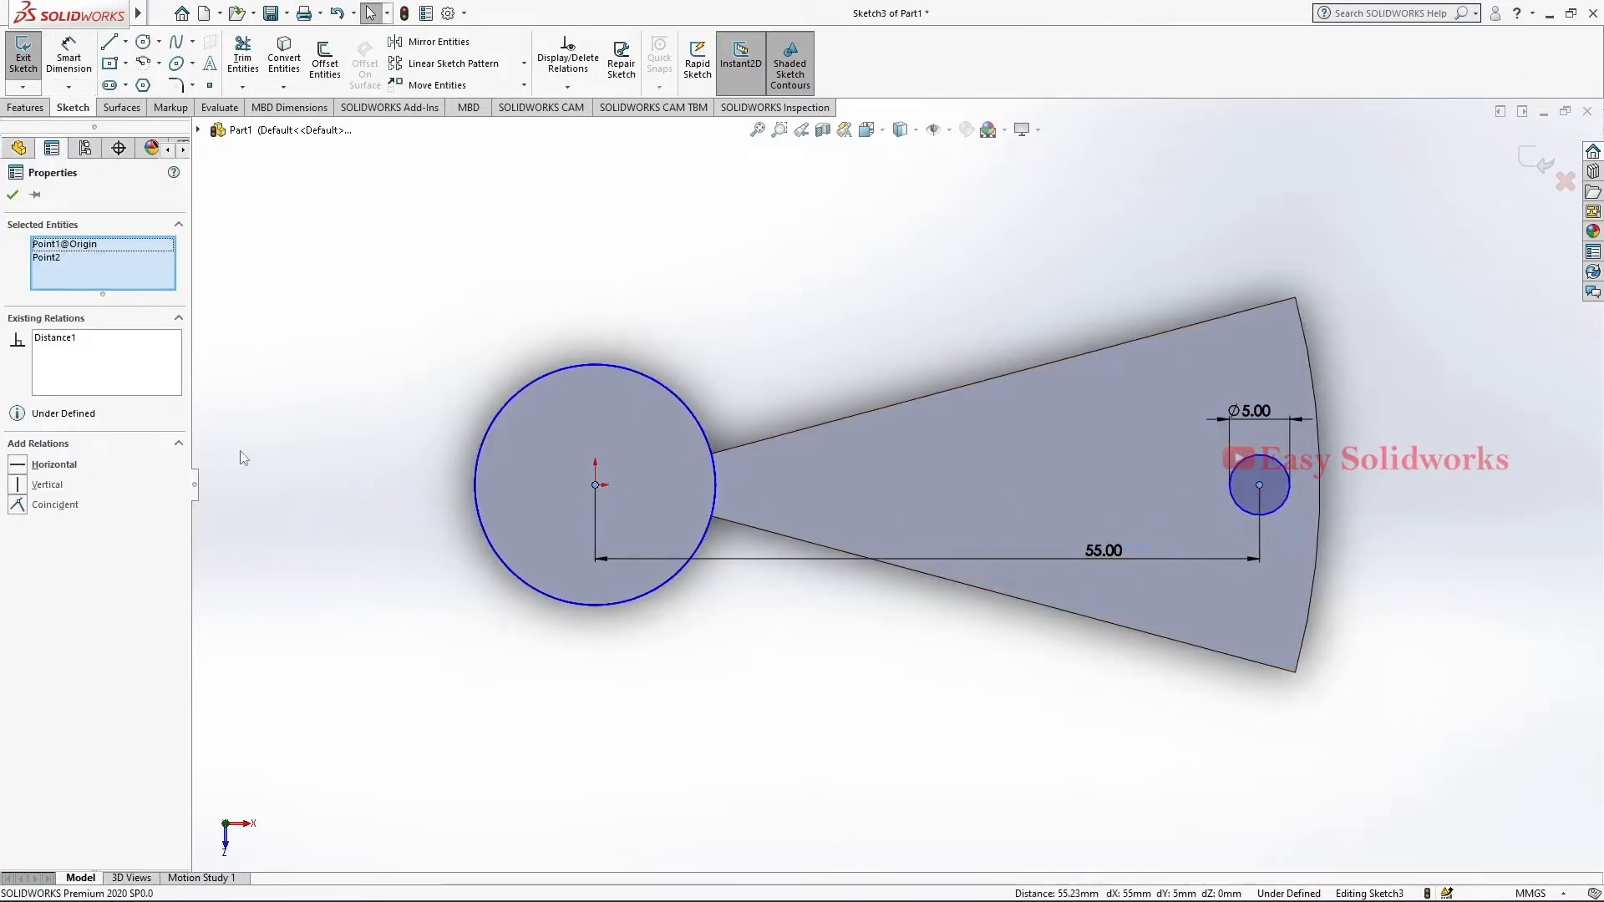
click(25, 468)
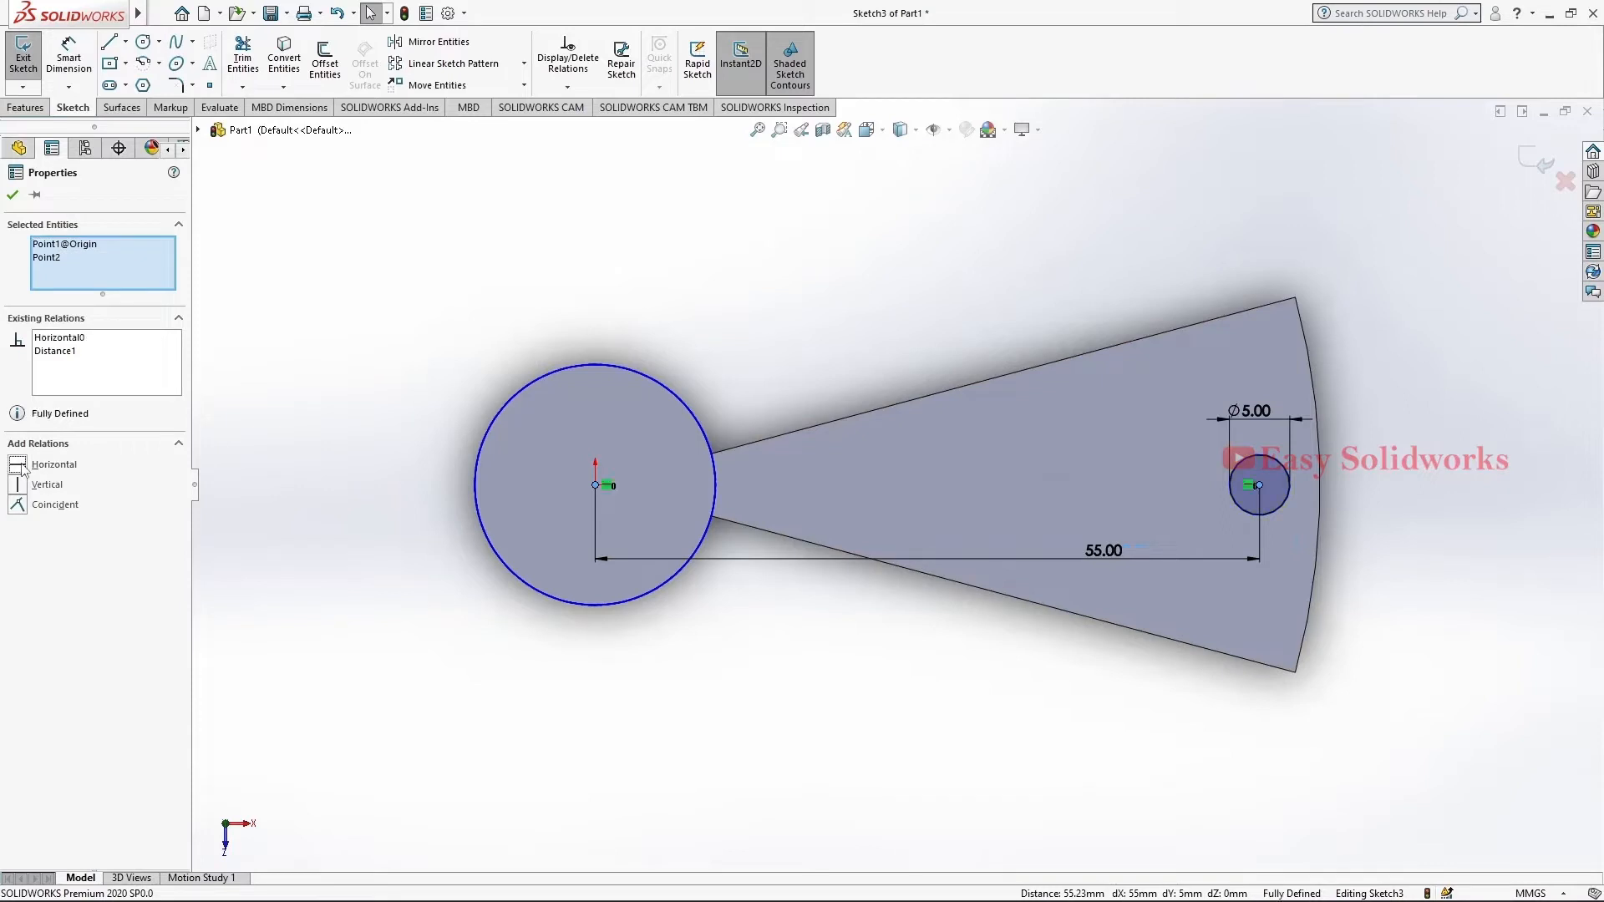
click(14, 196)
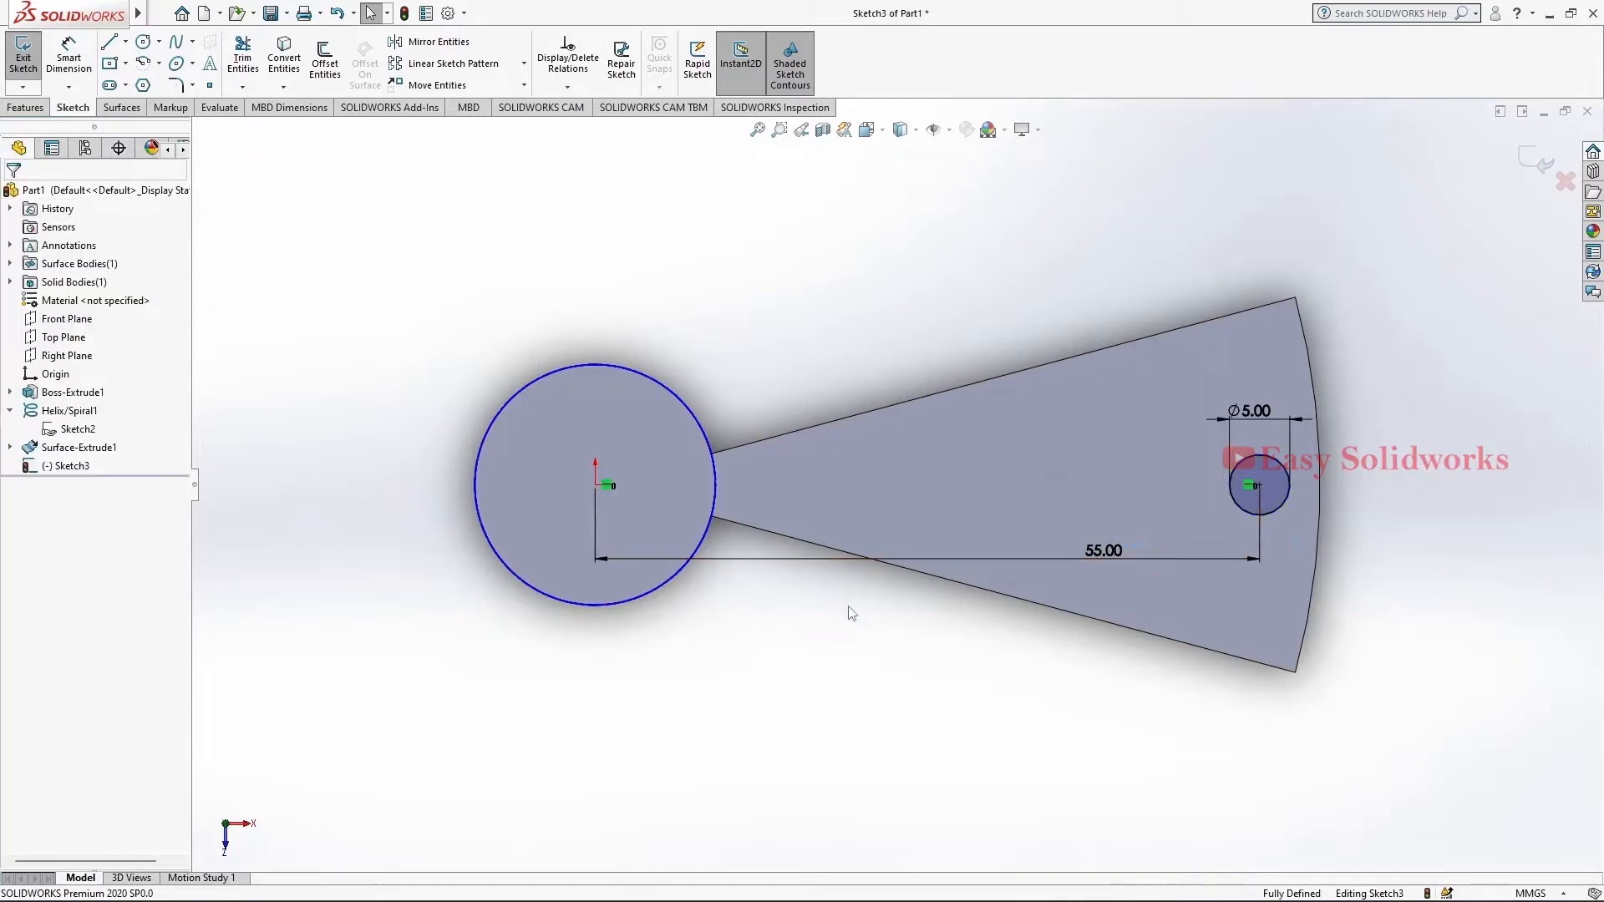
Extrude the 5 mm circle as a blind boss 60 mm high, merged with the wedge arm
click(26, 107)
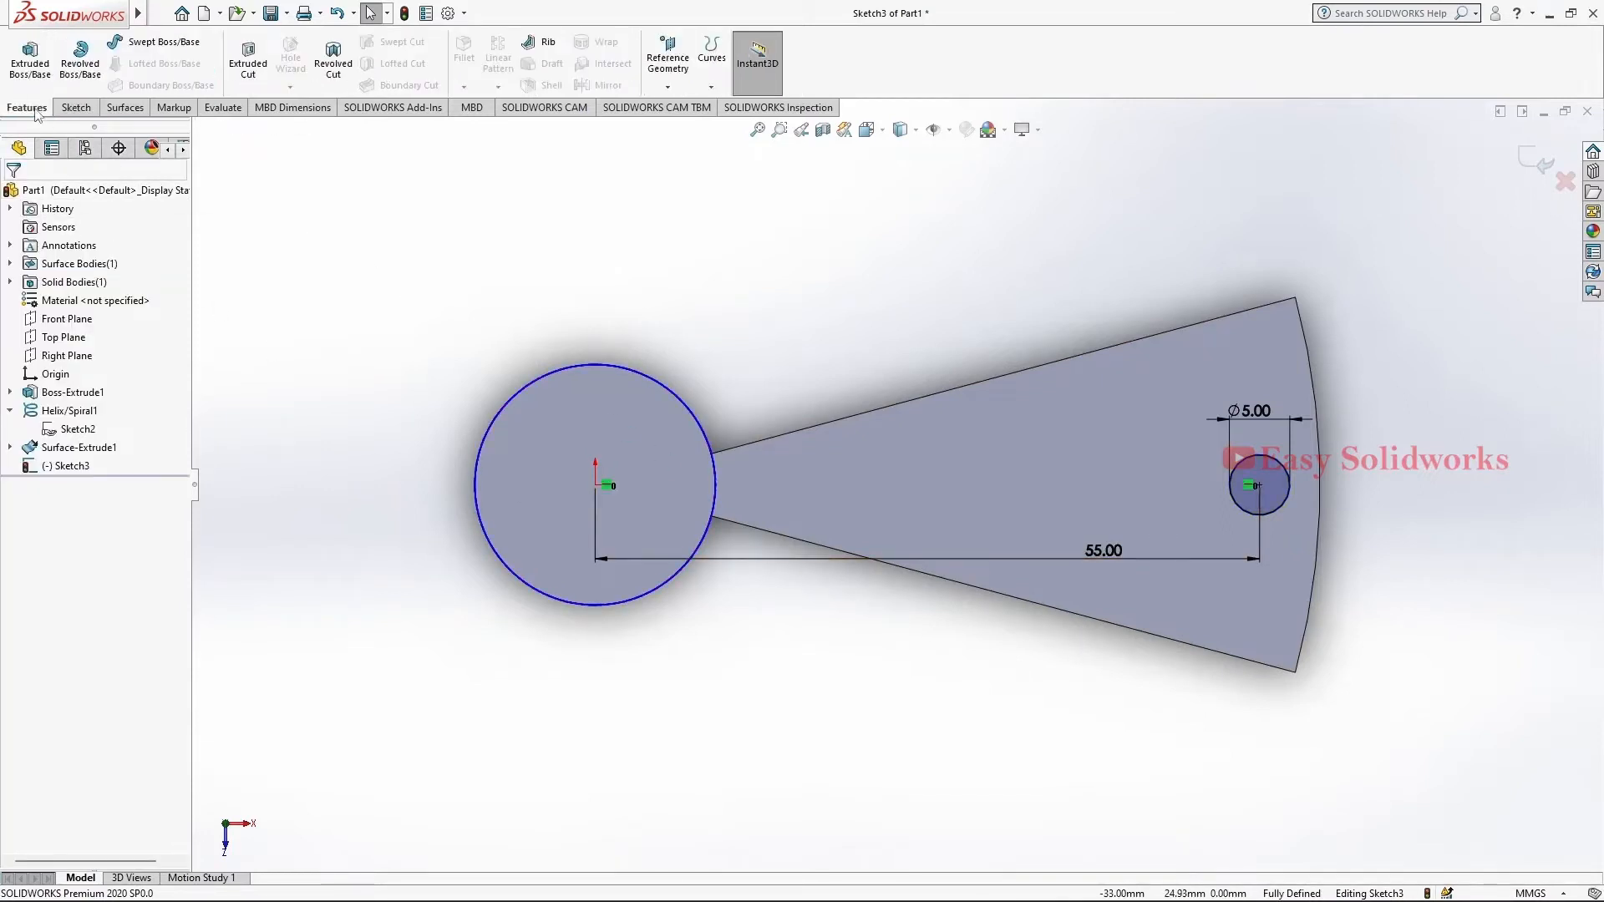
click(30, 58)
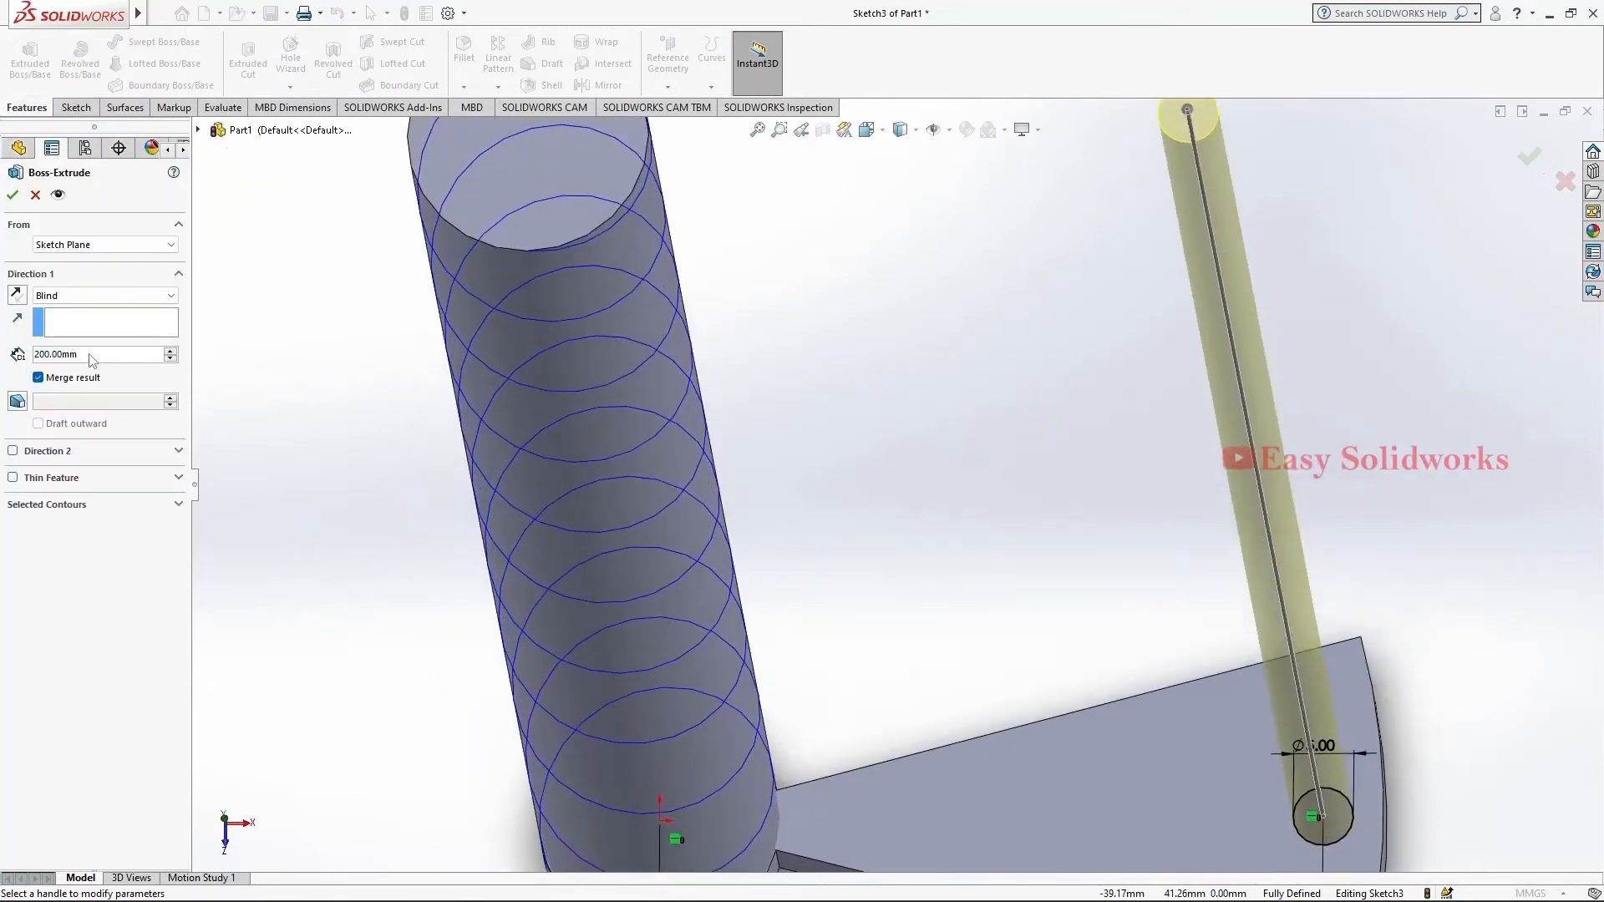
text(60)
key(Return)
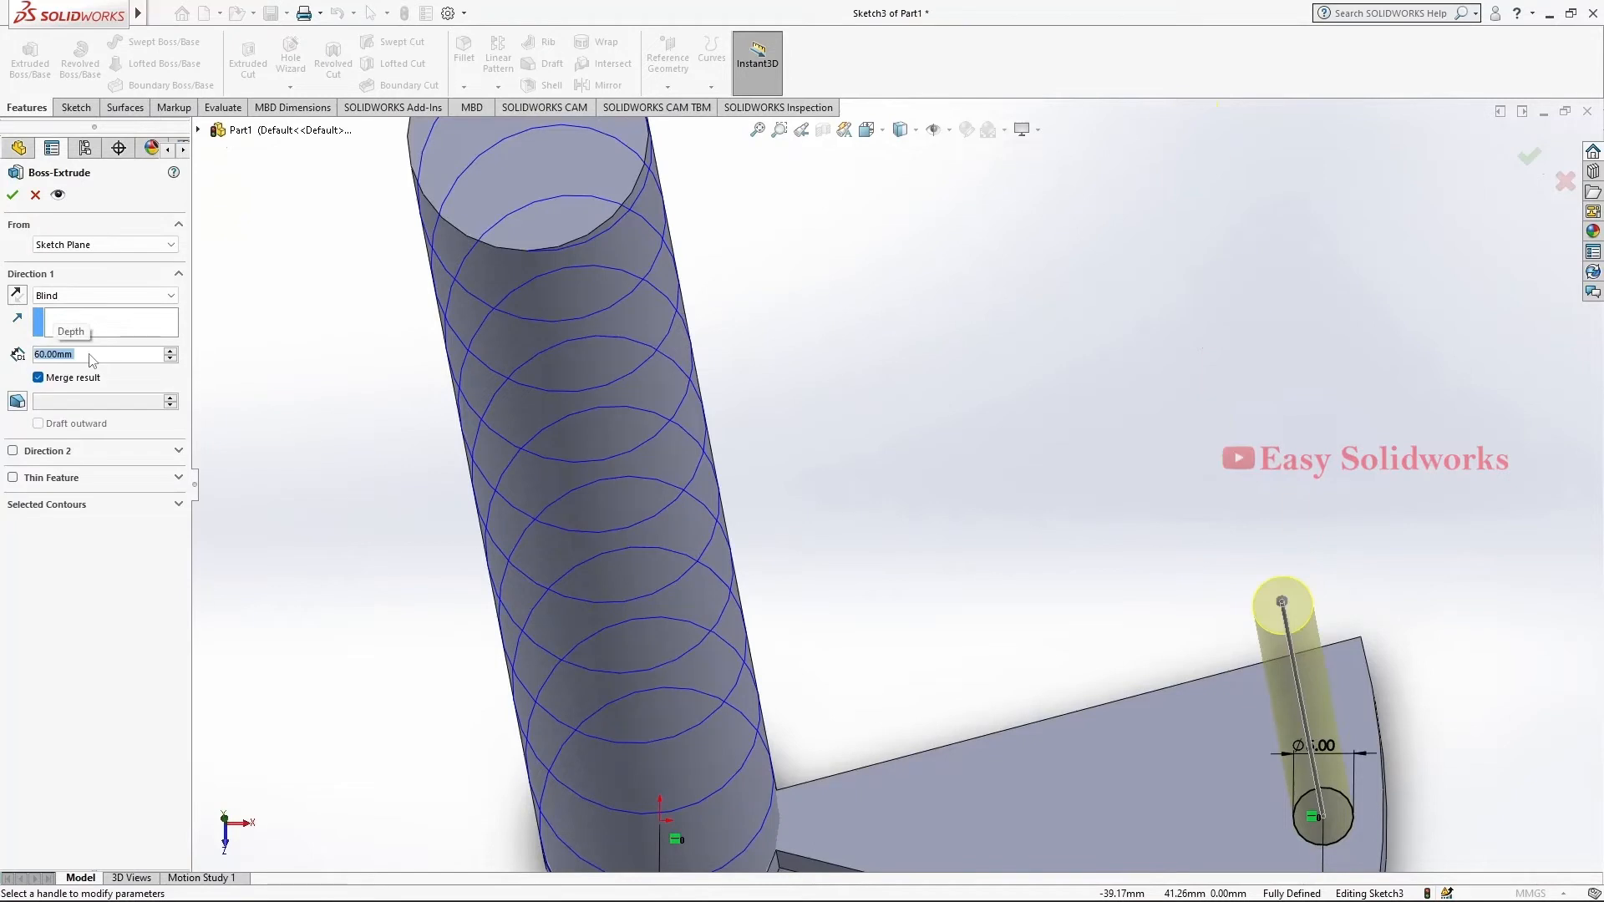
click(12, 195)
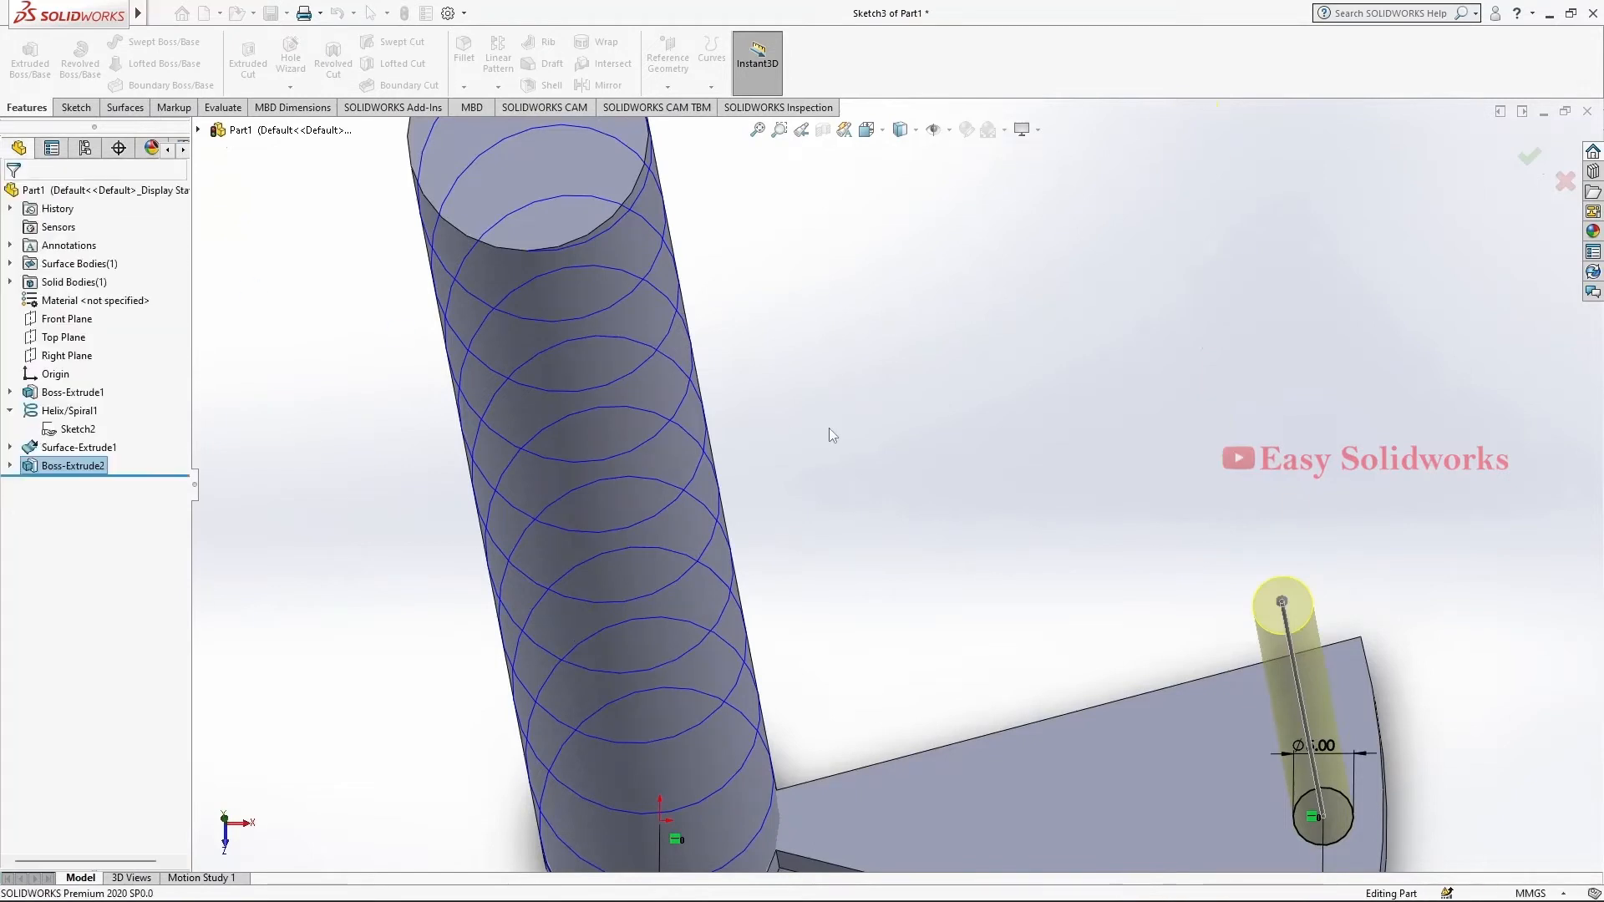
key(f)
middle_drag(1041, 533, 953, 418)
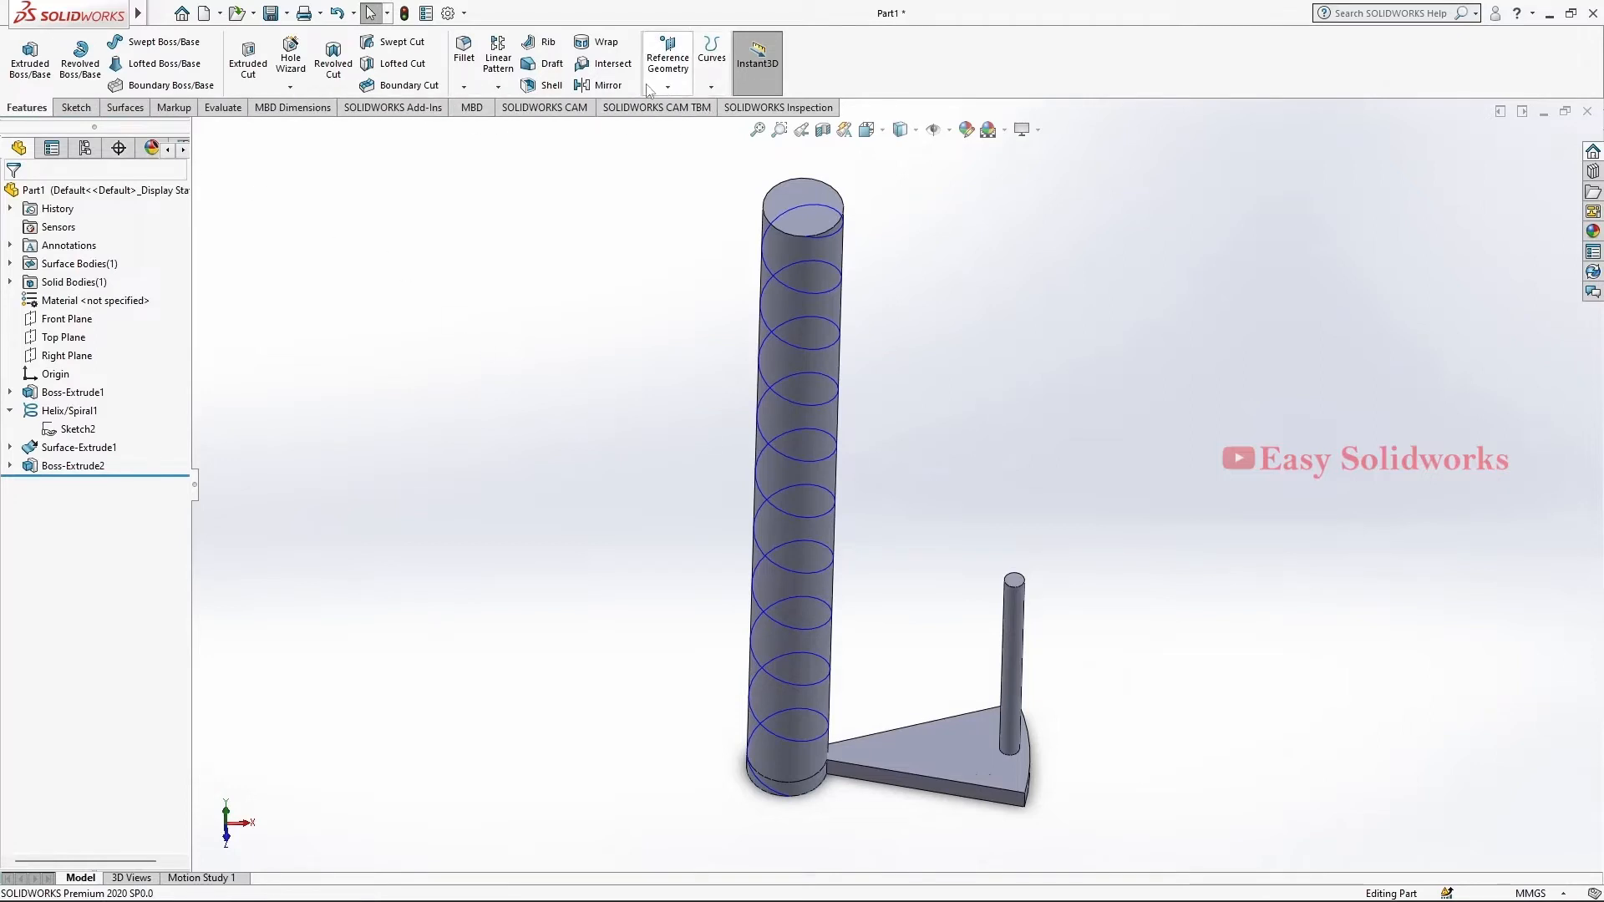
Create a curve-driven pattern of the step-and-post body along the helix with 11 equally spaced instances, tangent to the curve, using the column's face as face normal
click(498, 86)
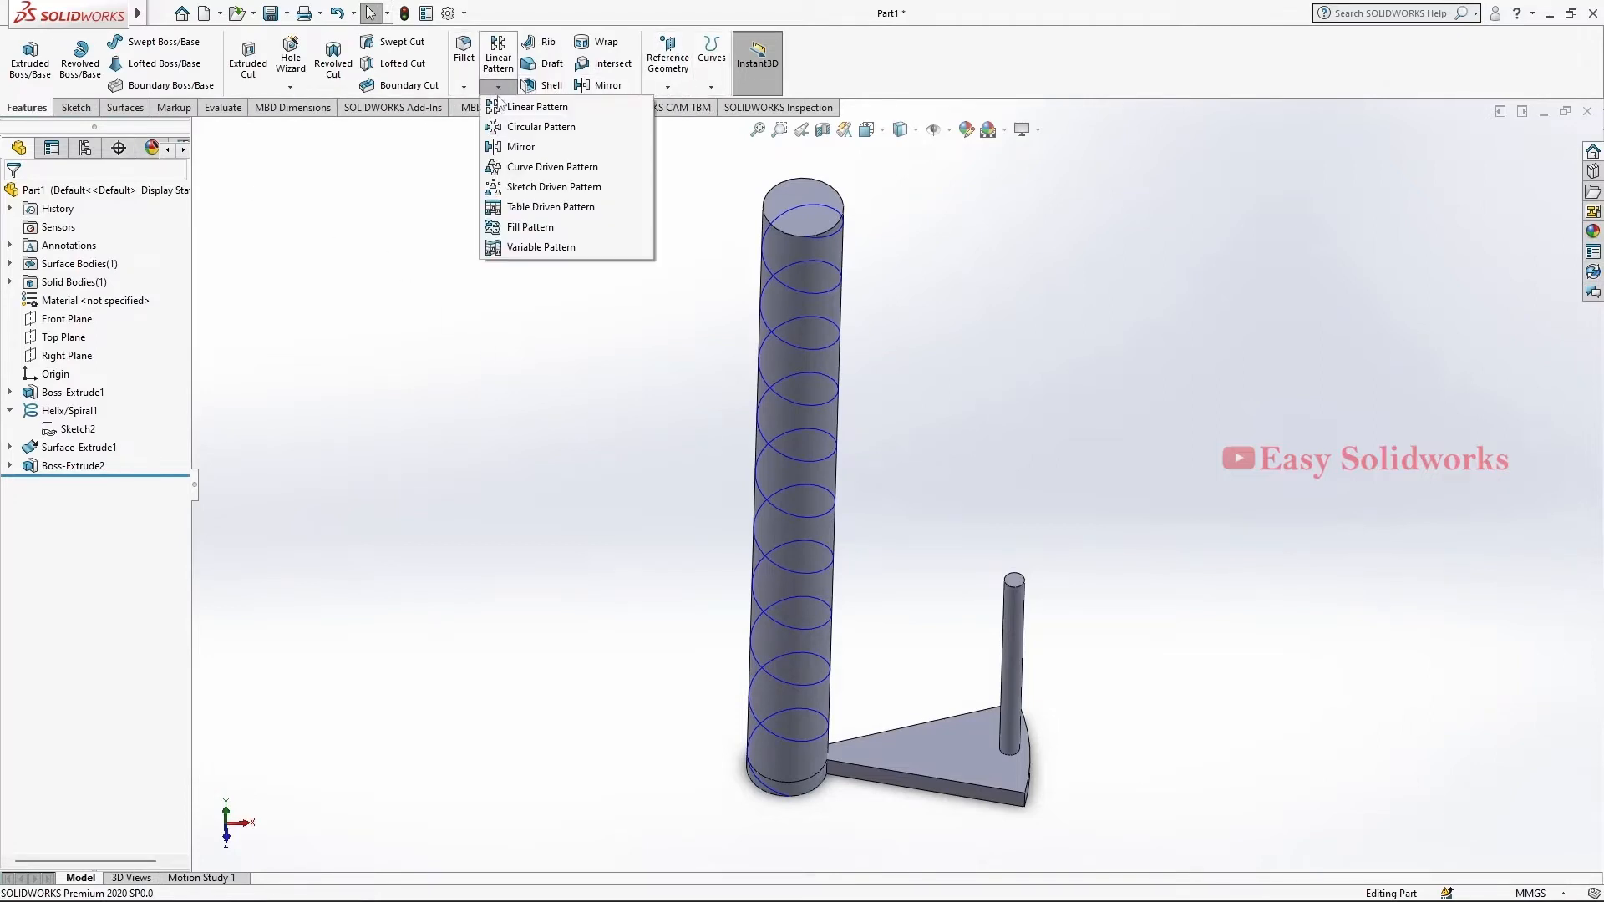
click(529, 168)
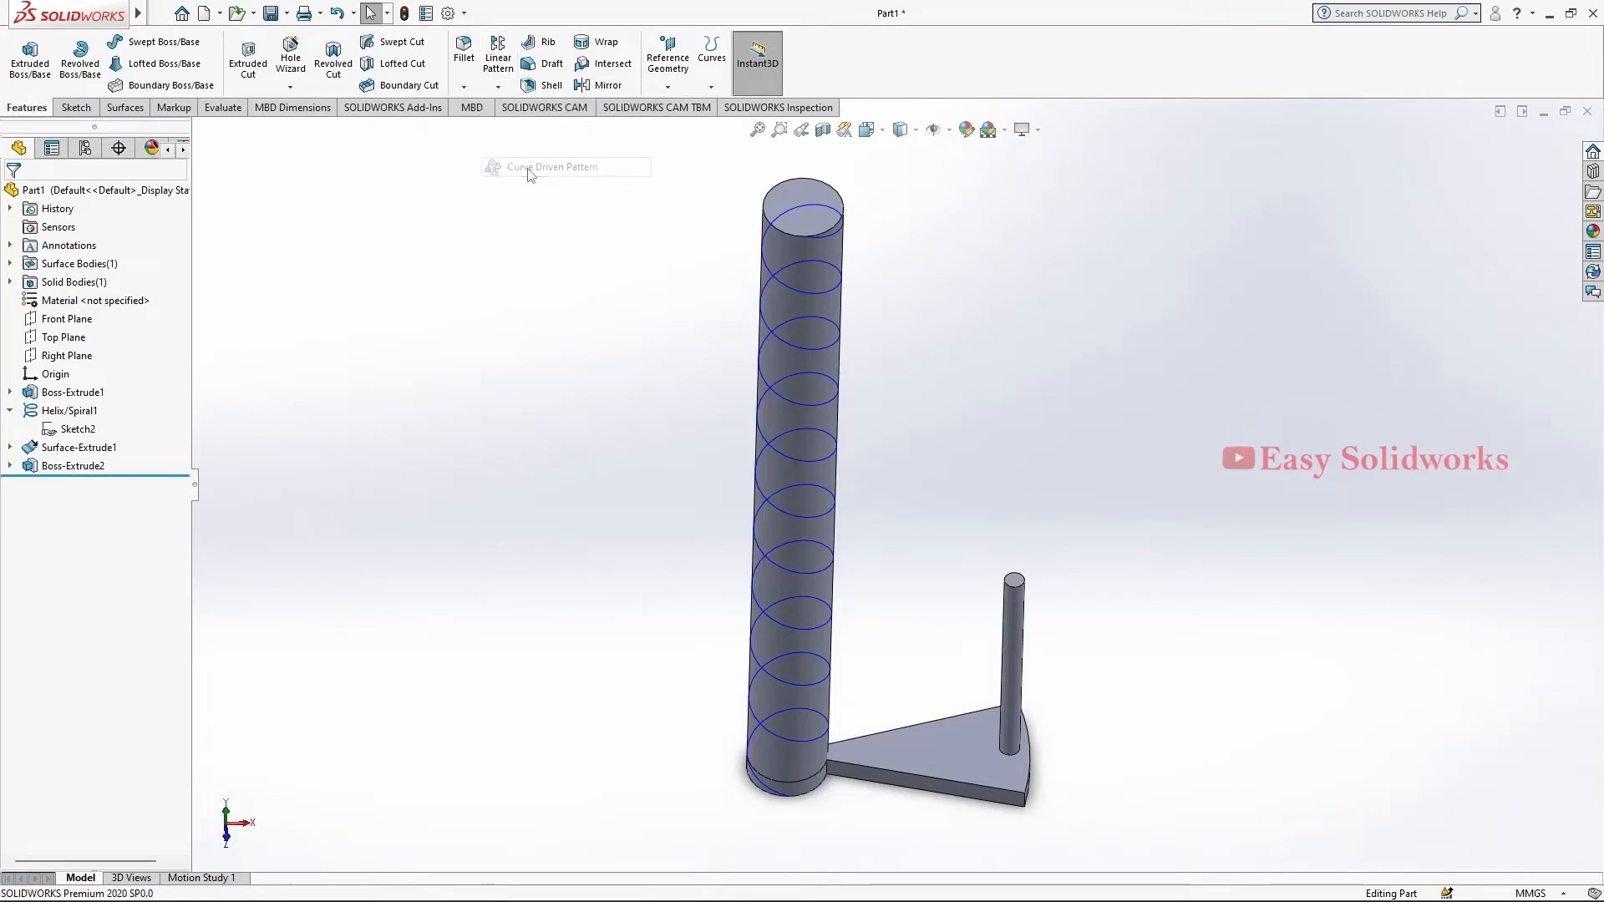
click(796, 288)
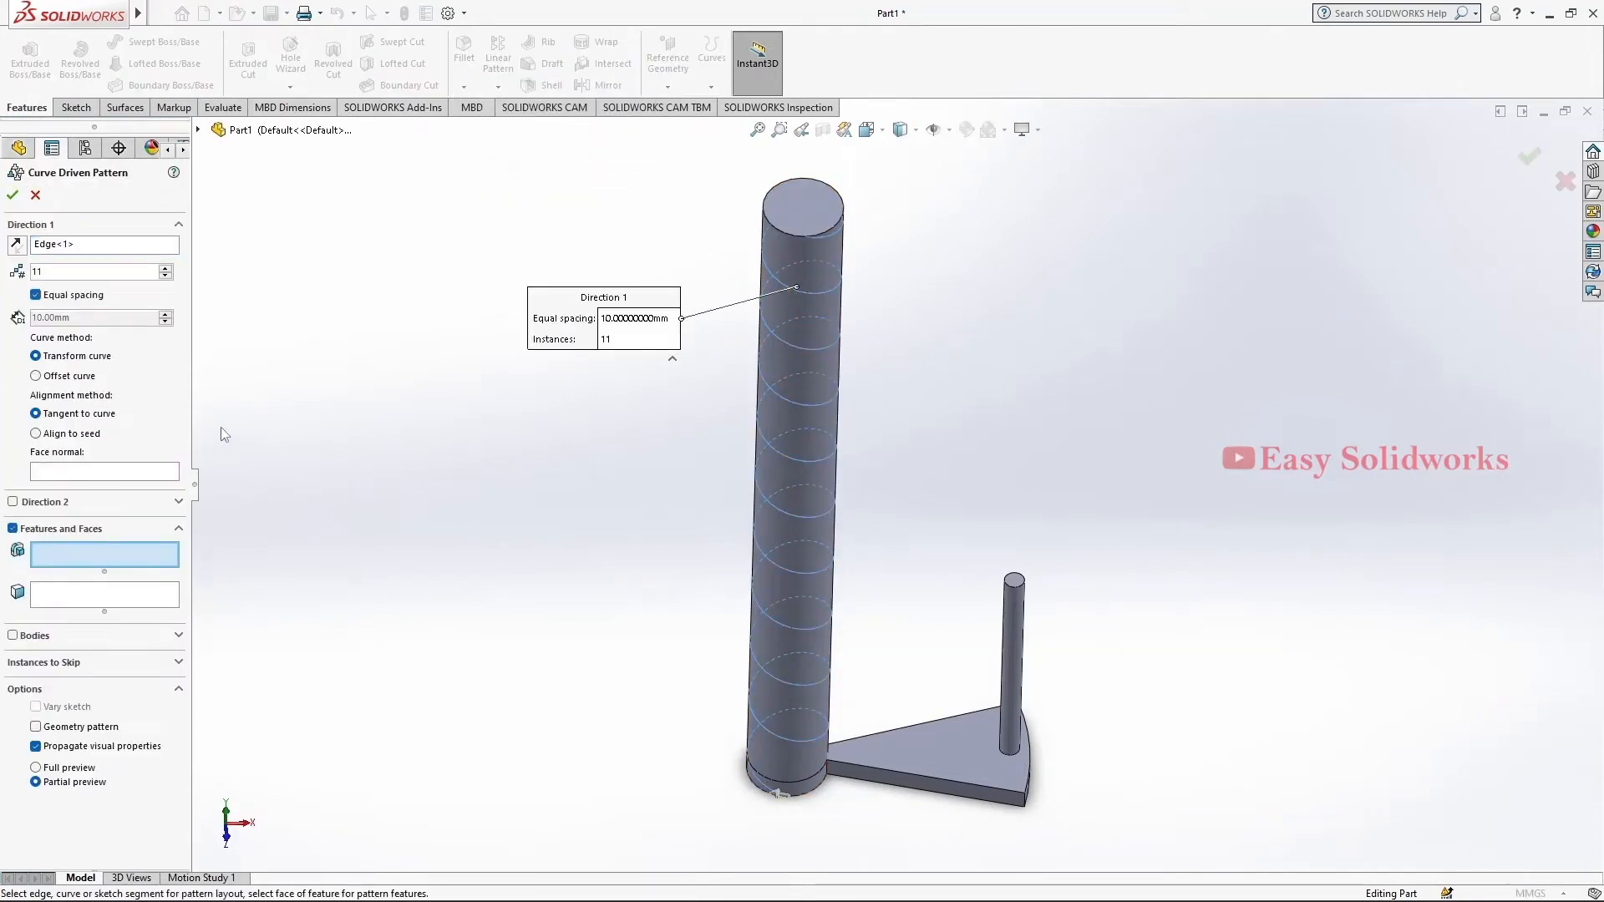
click(88, 473)
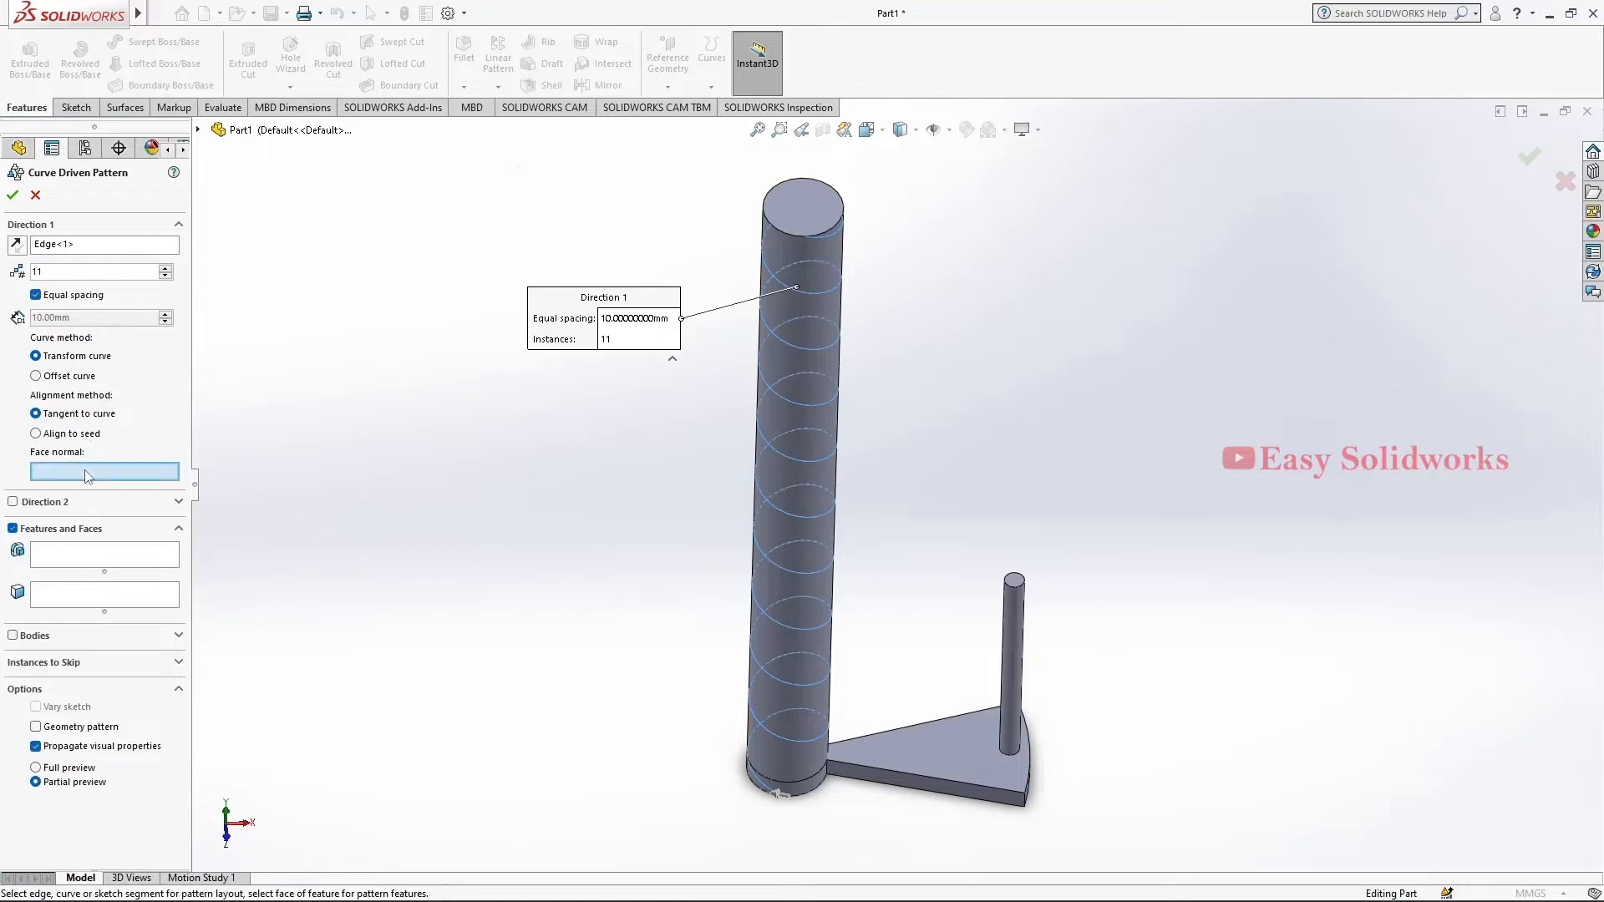
click(831, 265)
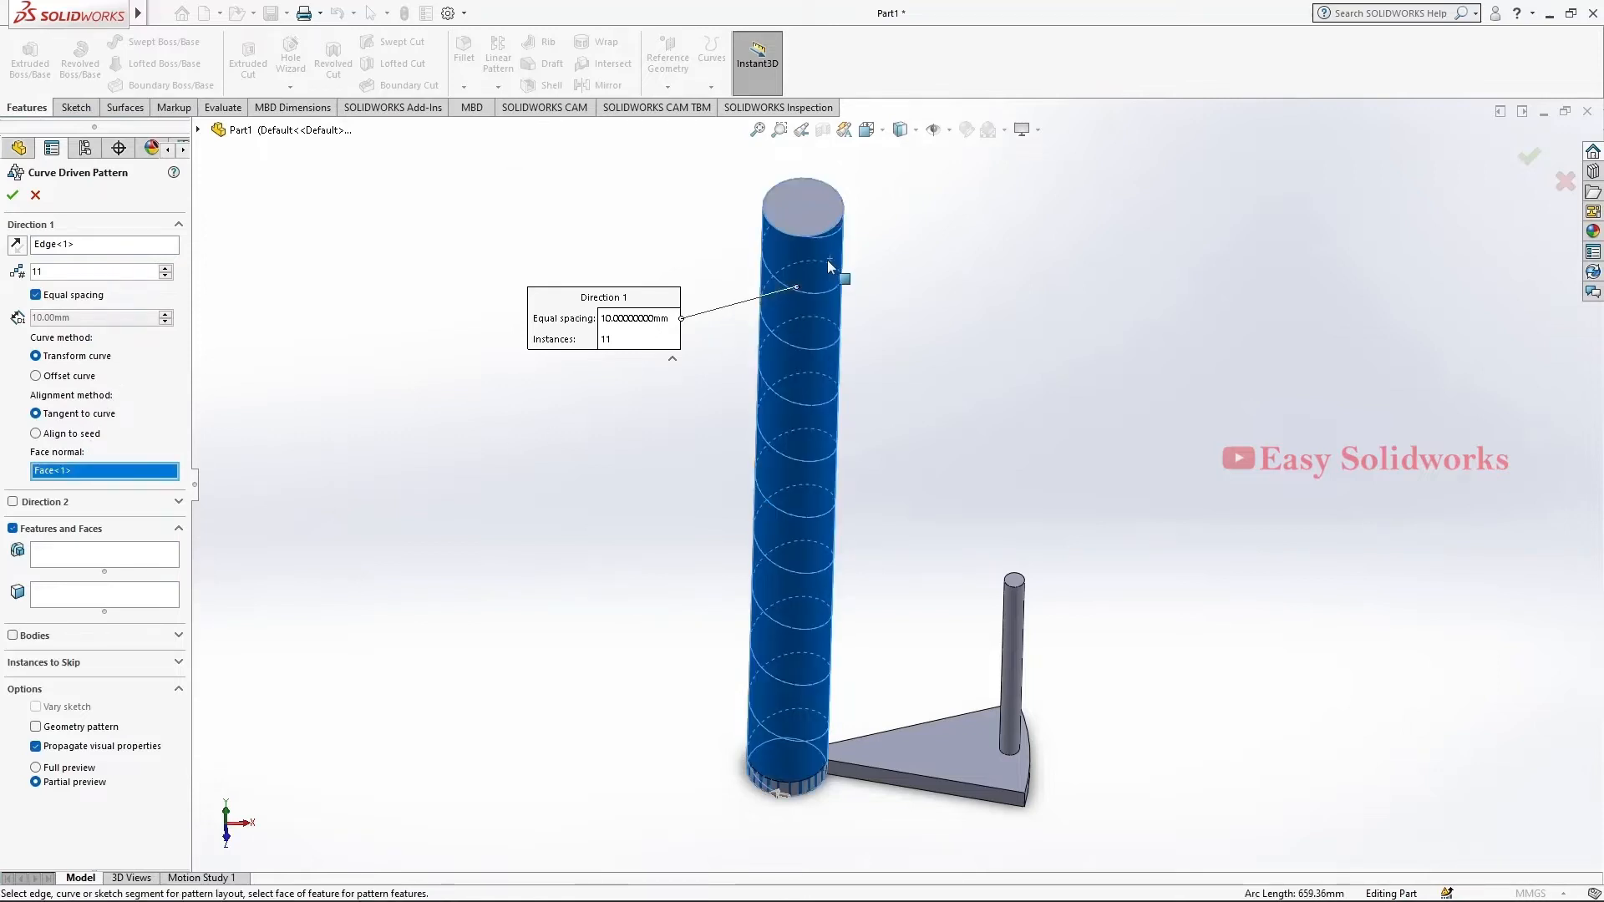
click(35, 639)
click(959, 749)
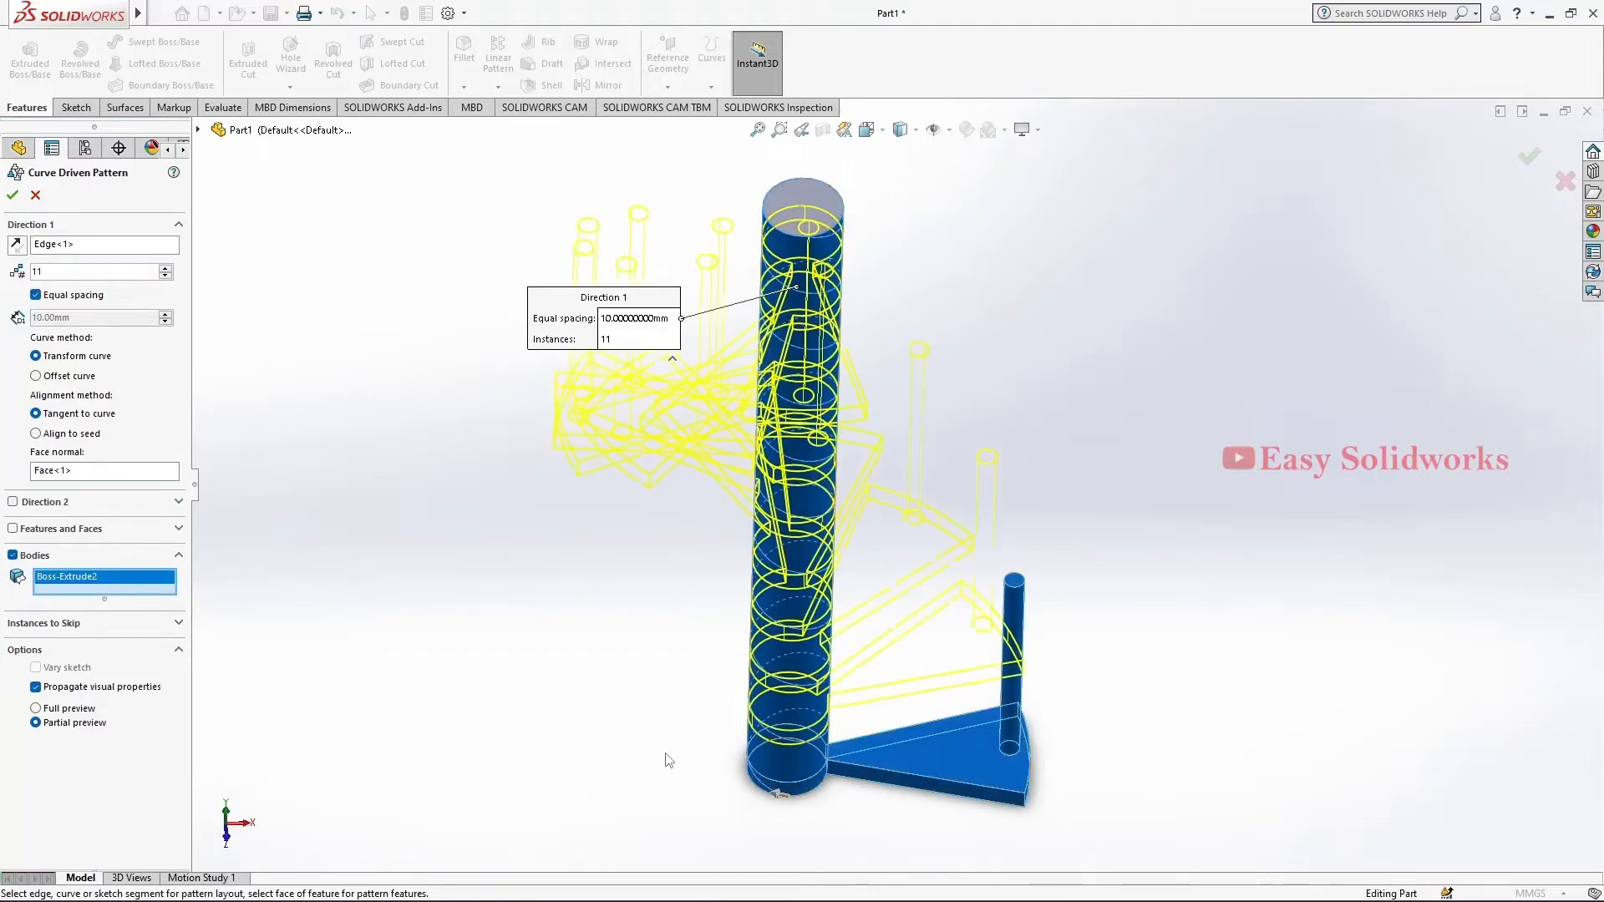
mouse_move(960, 524)
middle_down()
mouse_move(931, 680)
mouse_move(949, 526)
middle_up()
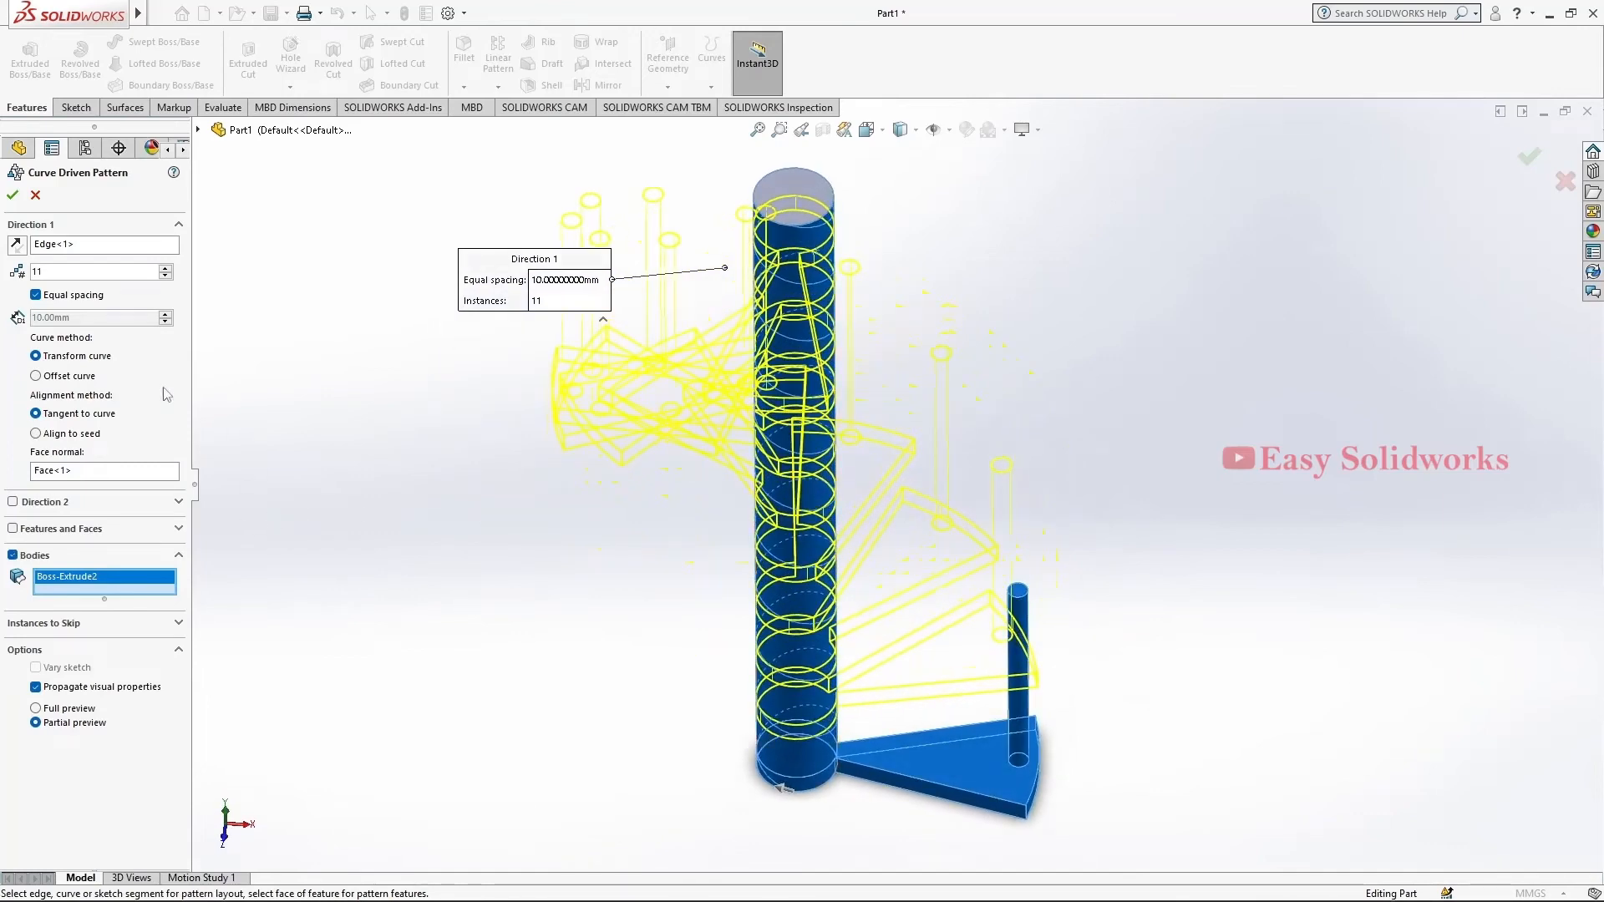
click(12, 197)
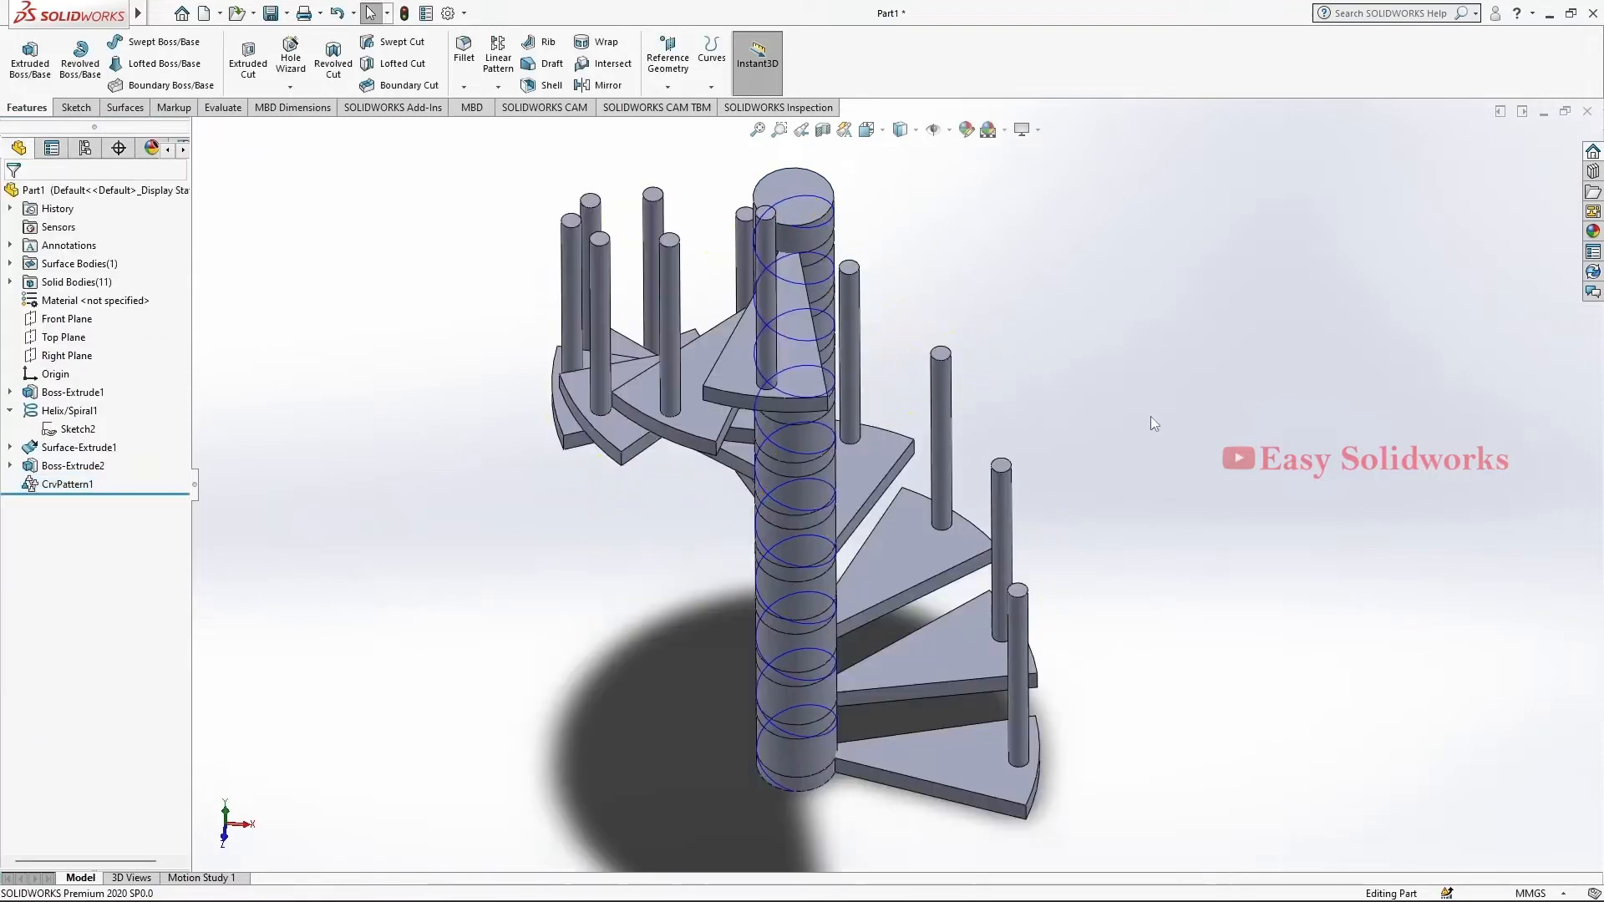
Collapse the helix feature's entry and hide the helix curve
middle_drag(1150, 416, 986, 409)
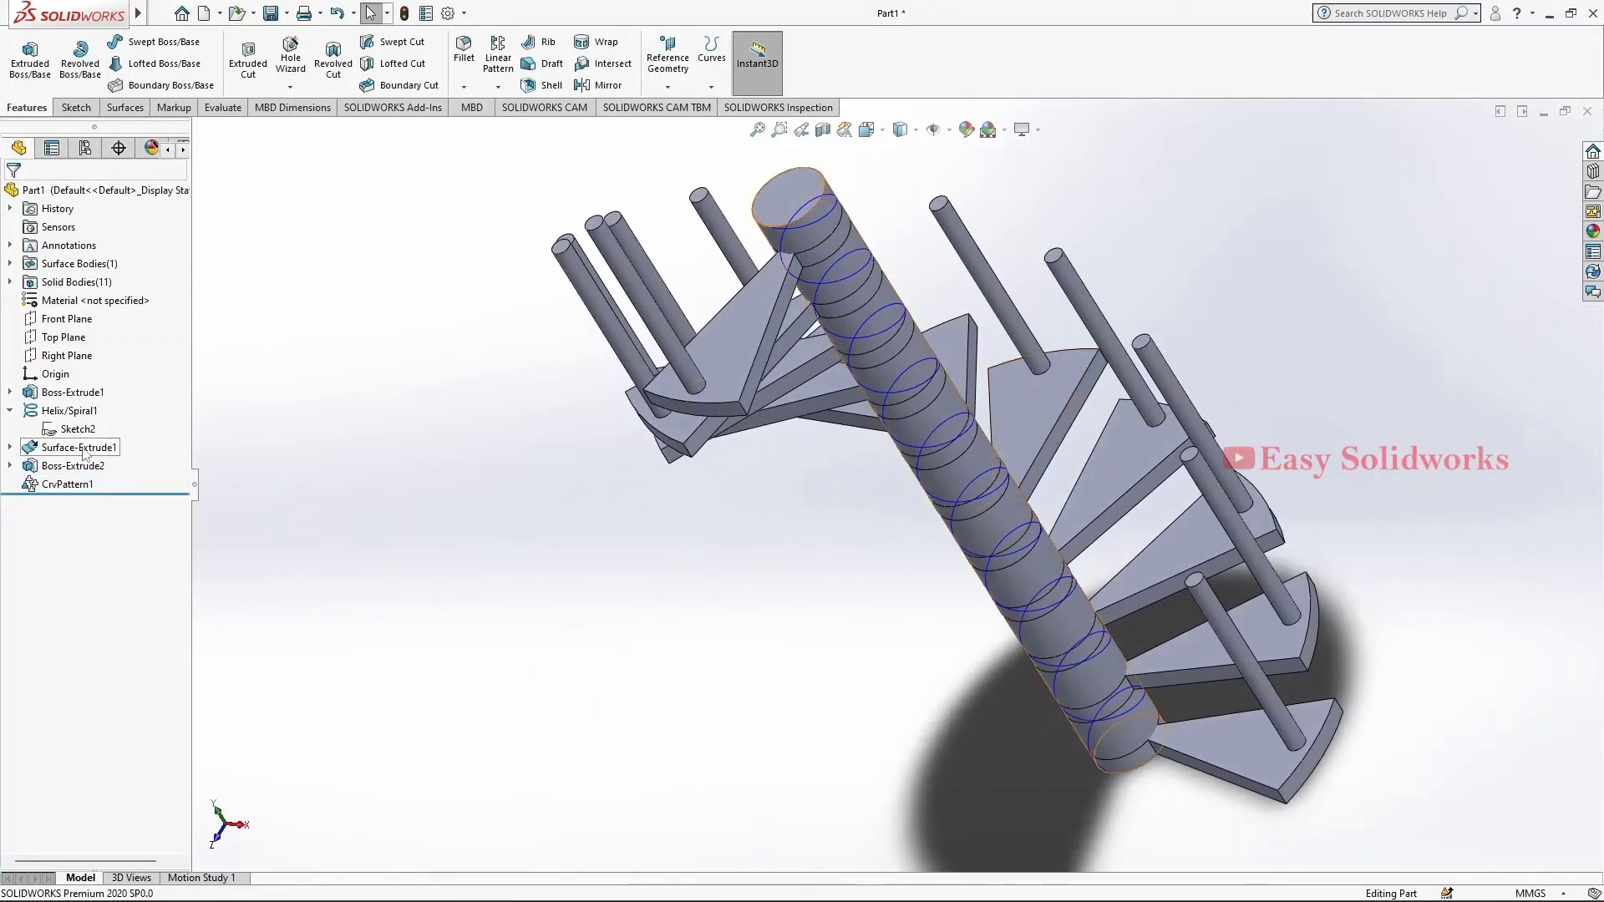
click(10, 410)
click(55, 413)
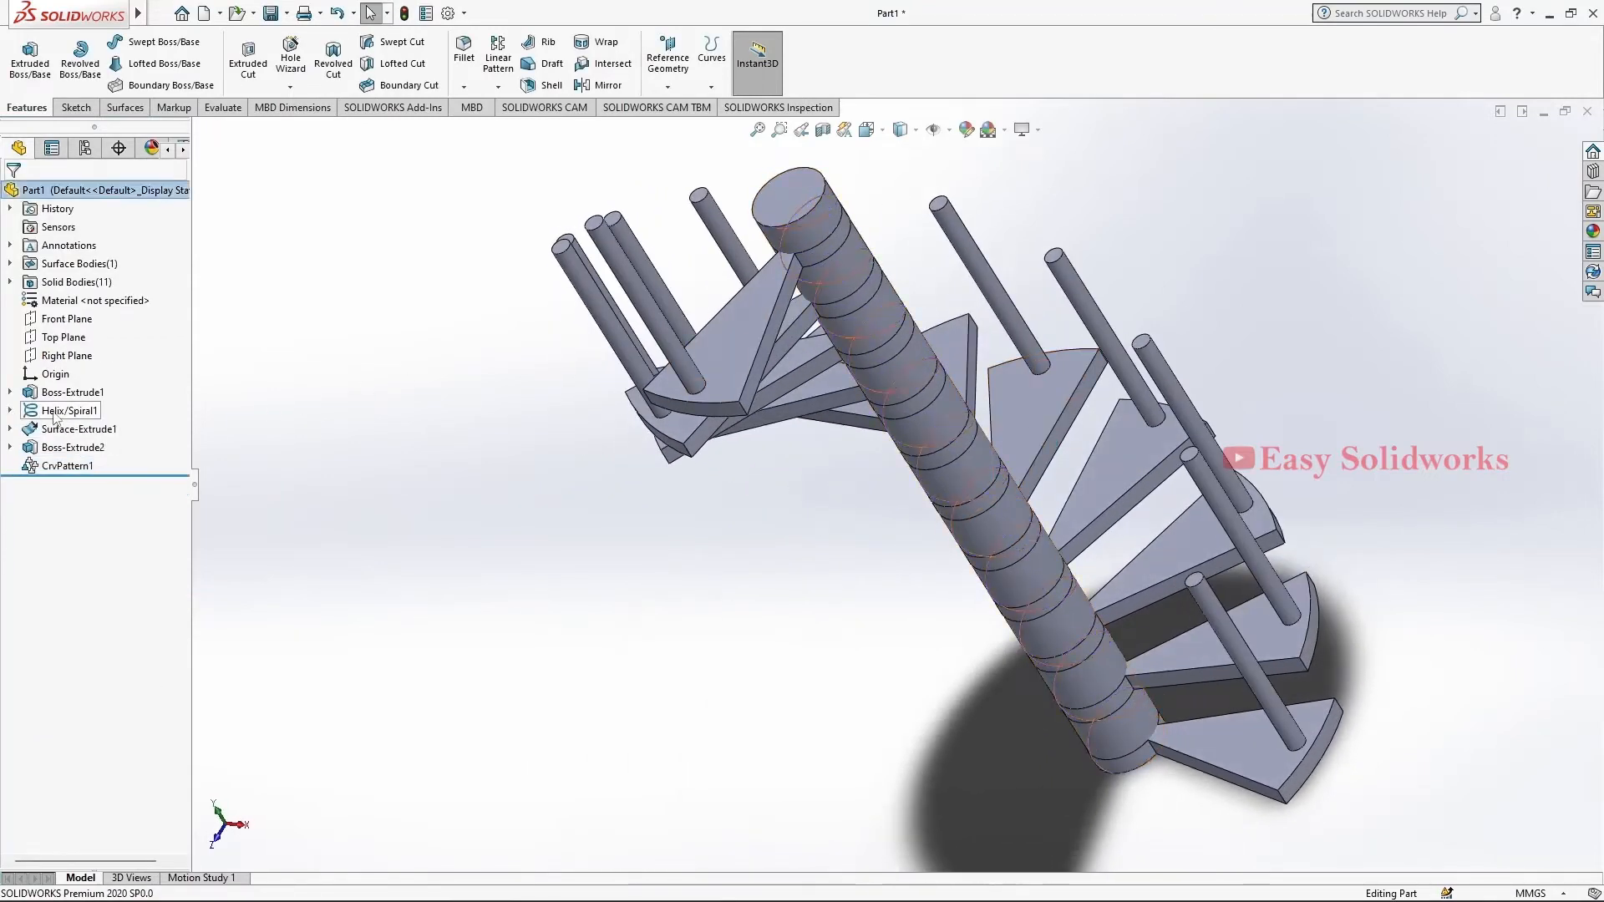
click(70, 387)
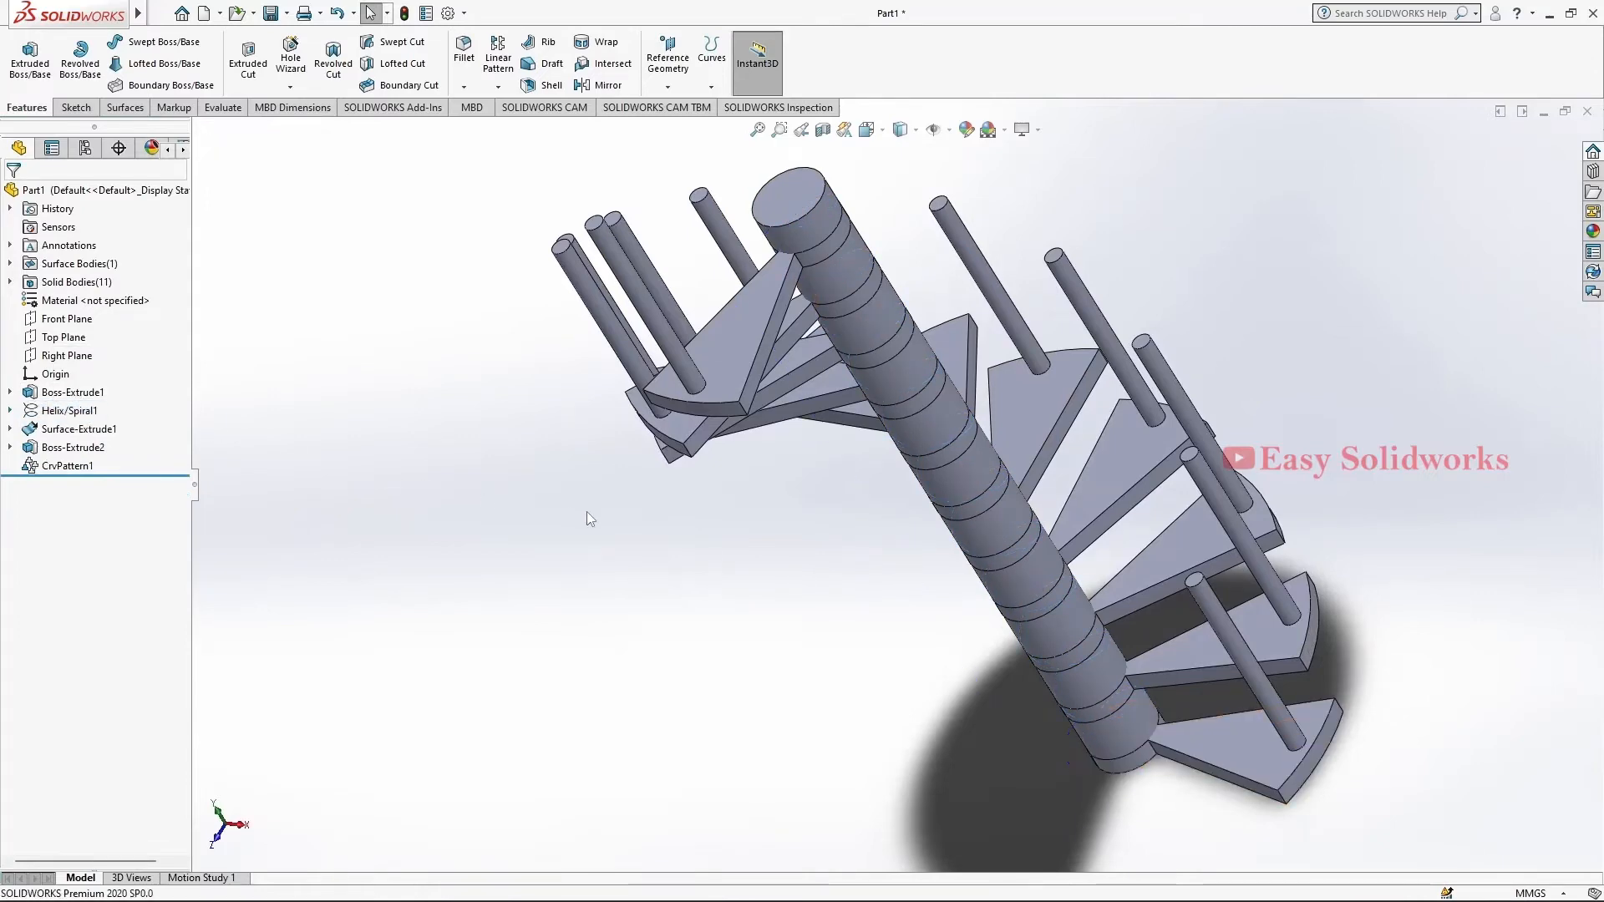
Start a sketch on the top face of the lowest post and view it face-on
mouse_move(687, 544)
middle_down()
mouse_move(800, 457)
mouse_move(752, 562)
mouse_move(754, 600)
mouse_move(706, 548)
middle_up()
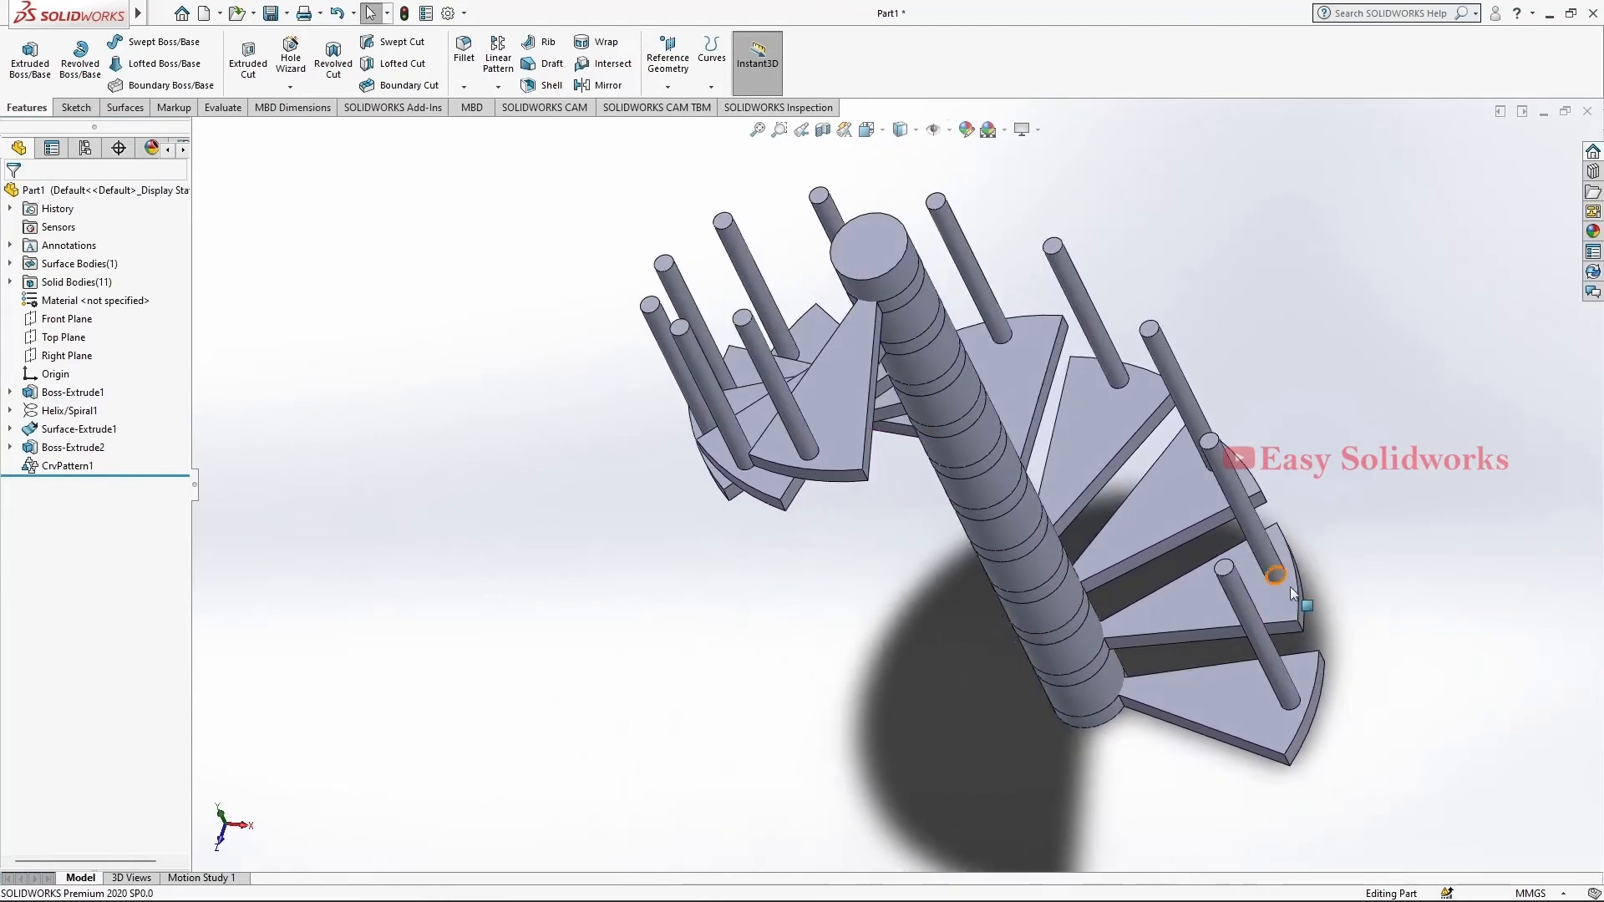
double_click(1225, 565)
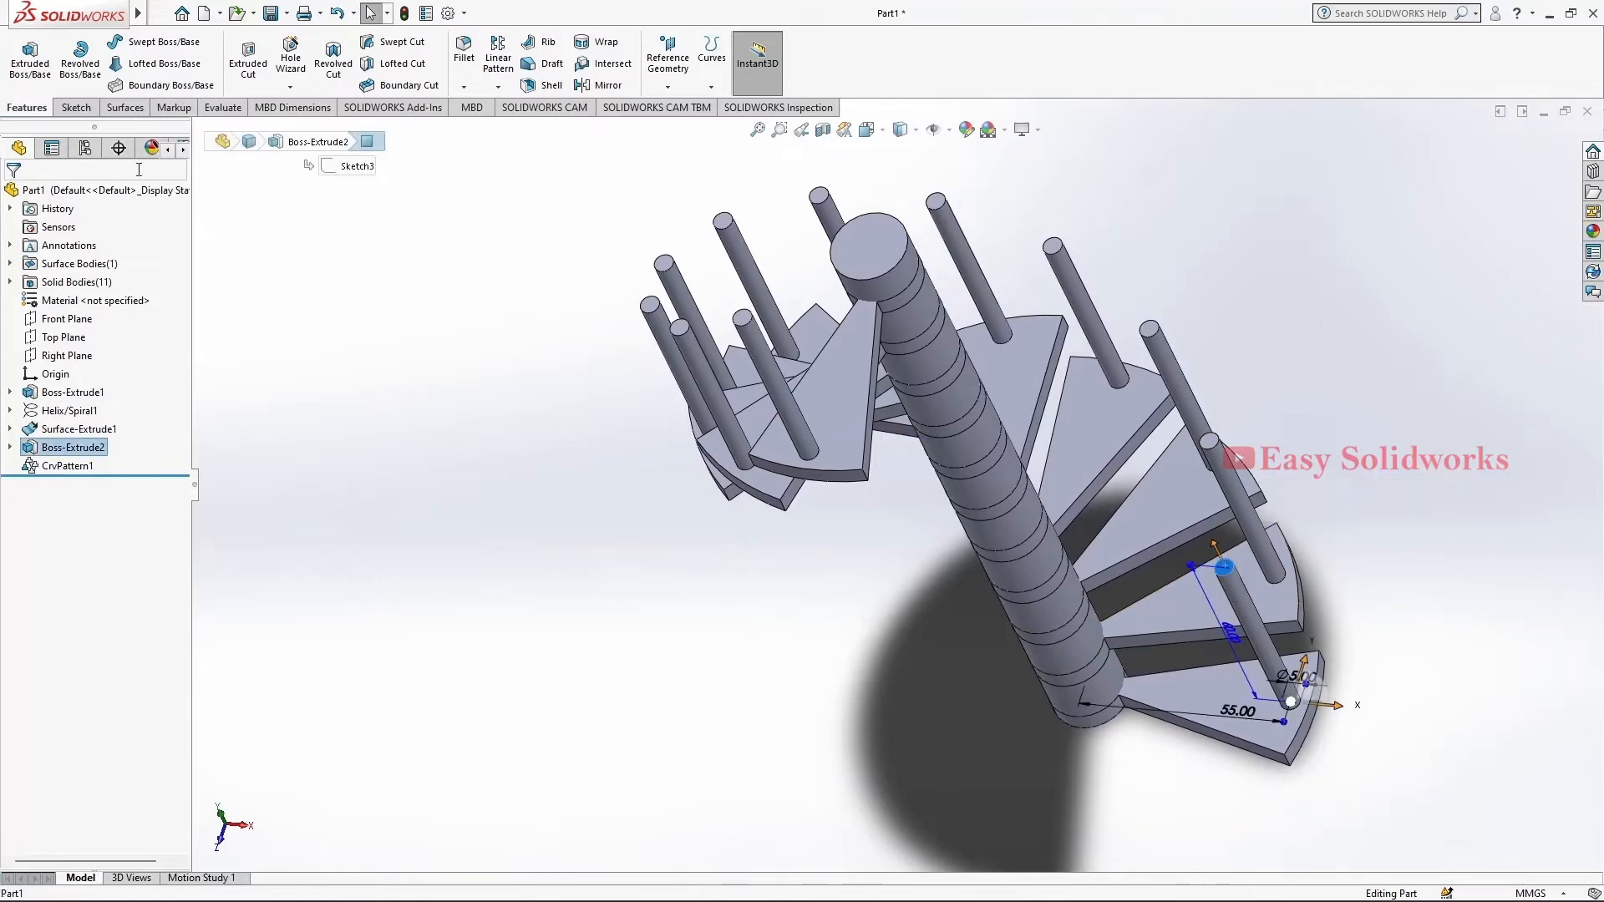
click(76, 107)
click(23, 53)
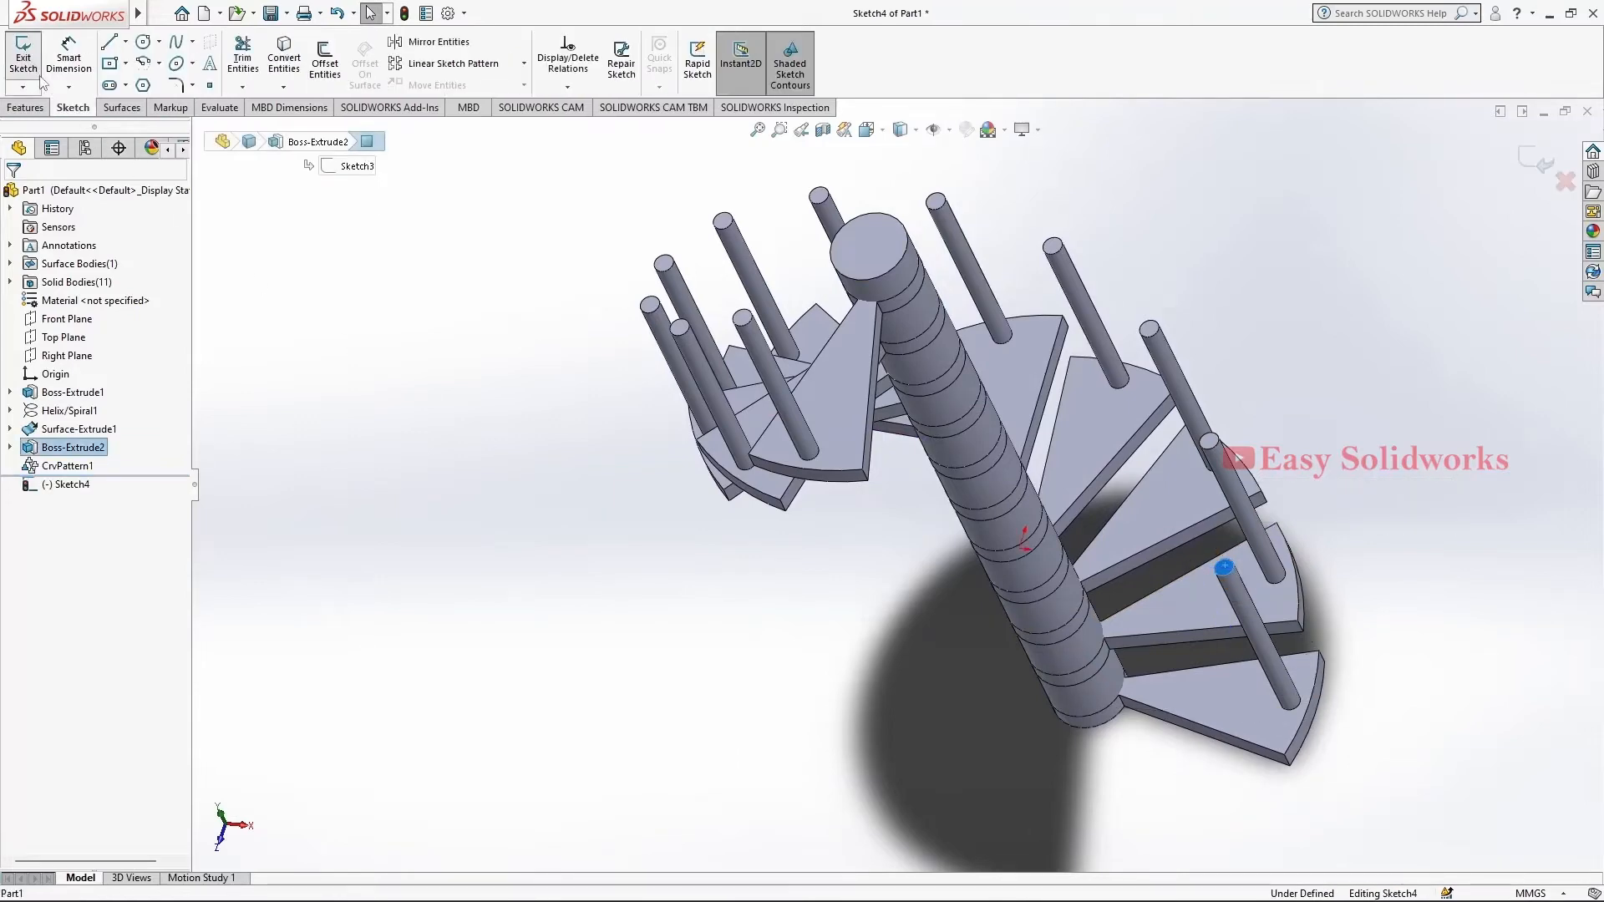
click(71, 483)
click(115, 475)
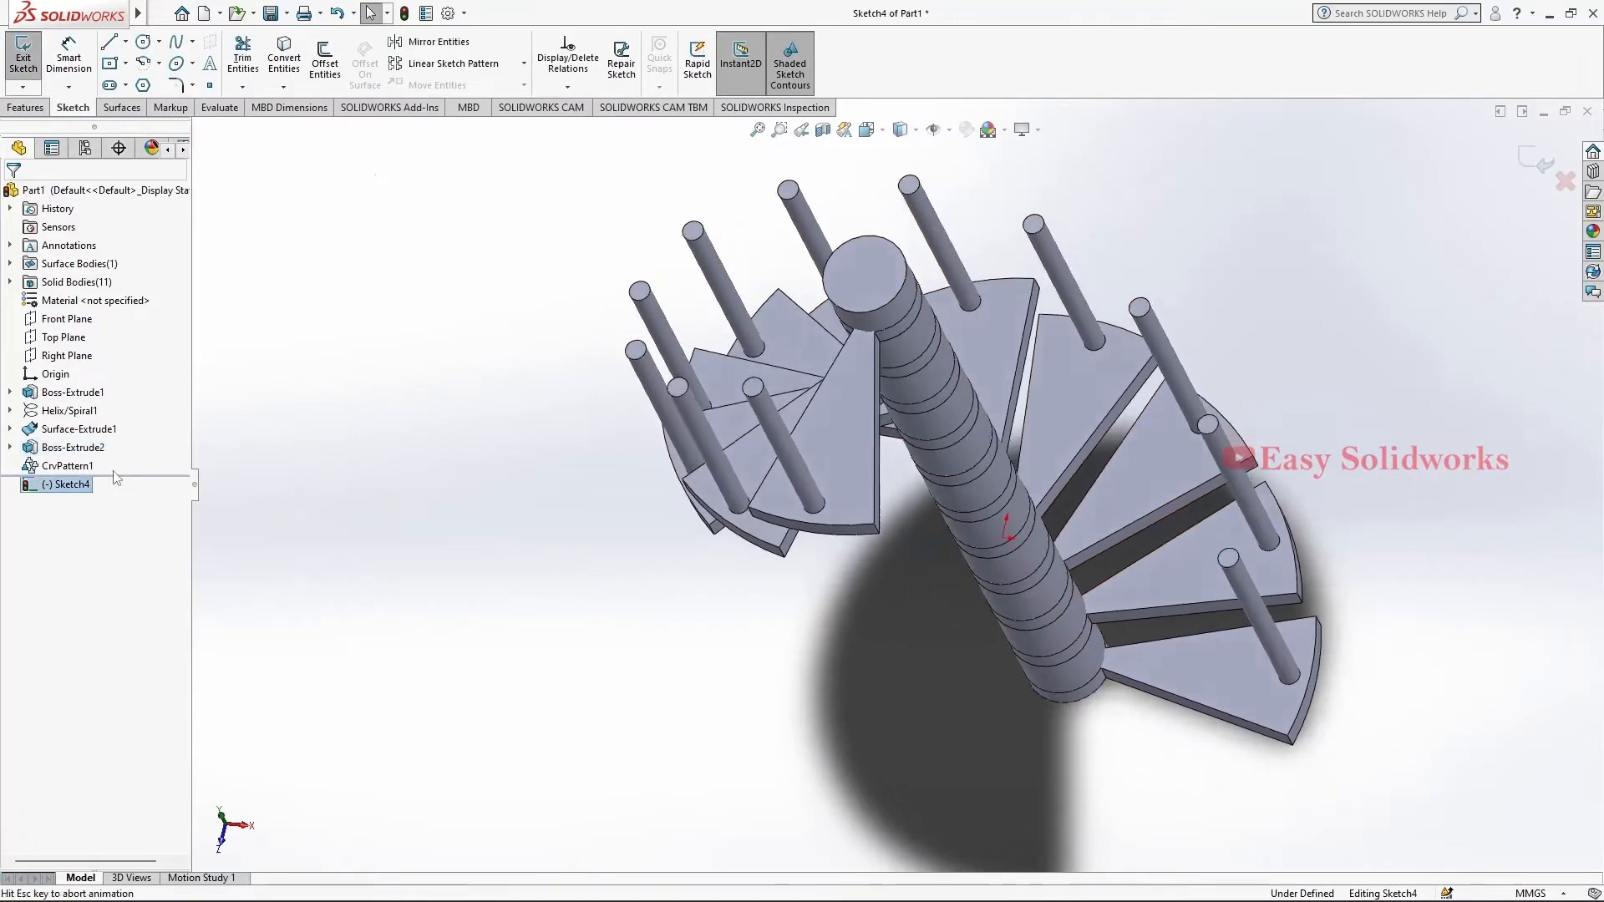
Sketch a circle of 55 mm radius centred on the origin and passing through the post's center
click(143, 41)
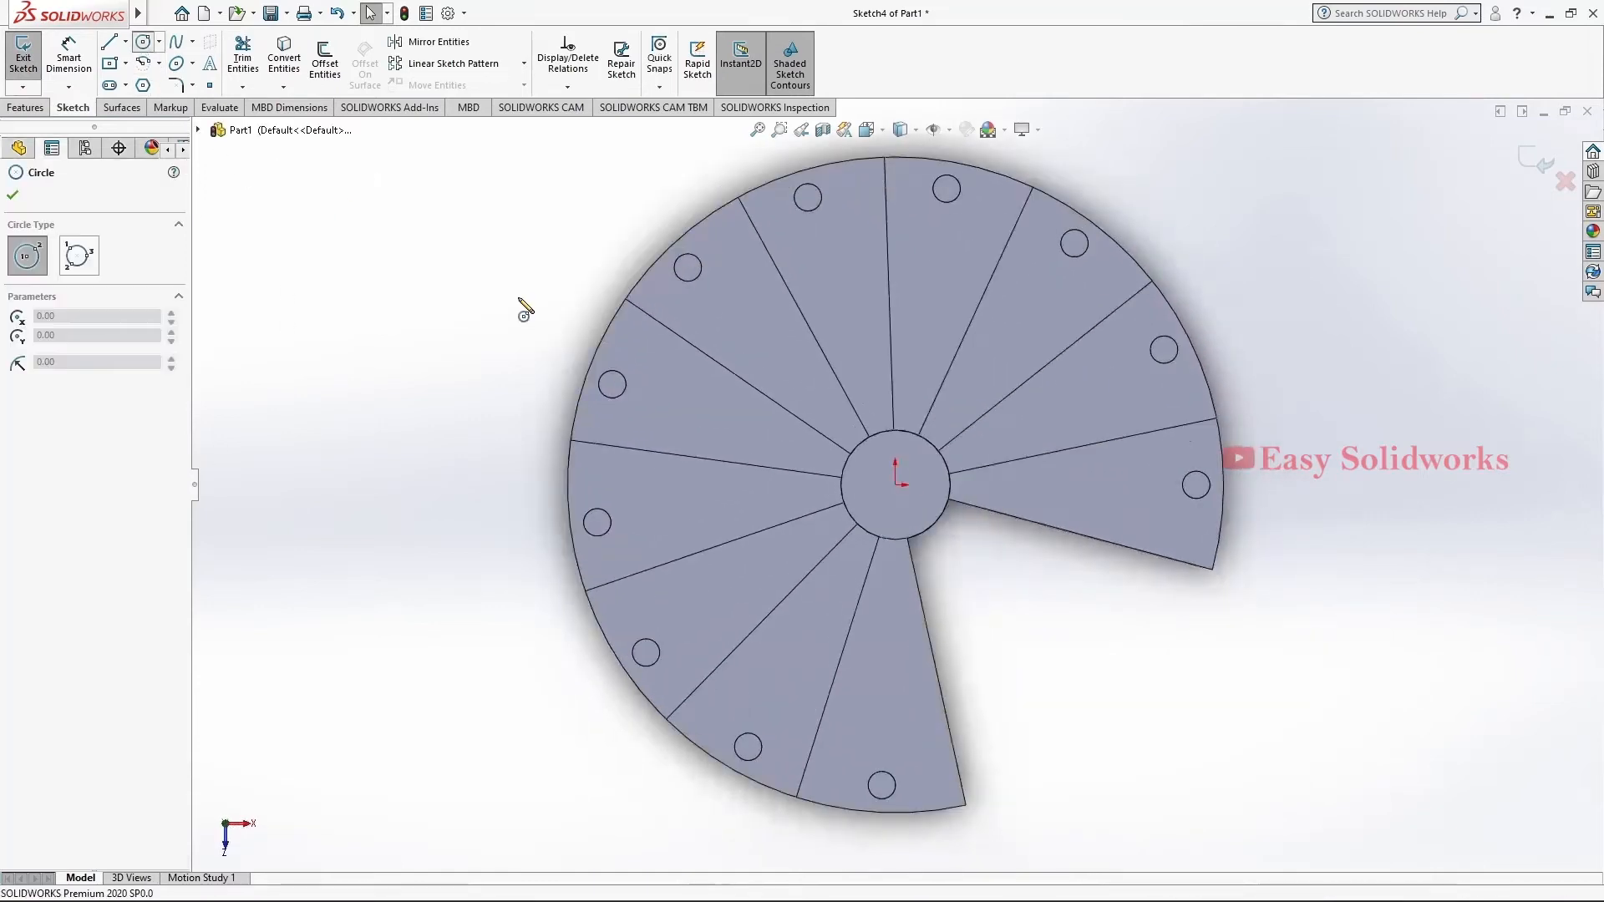
click(895, 484)
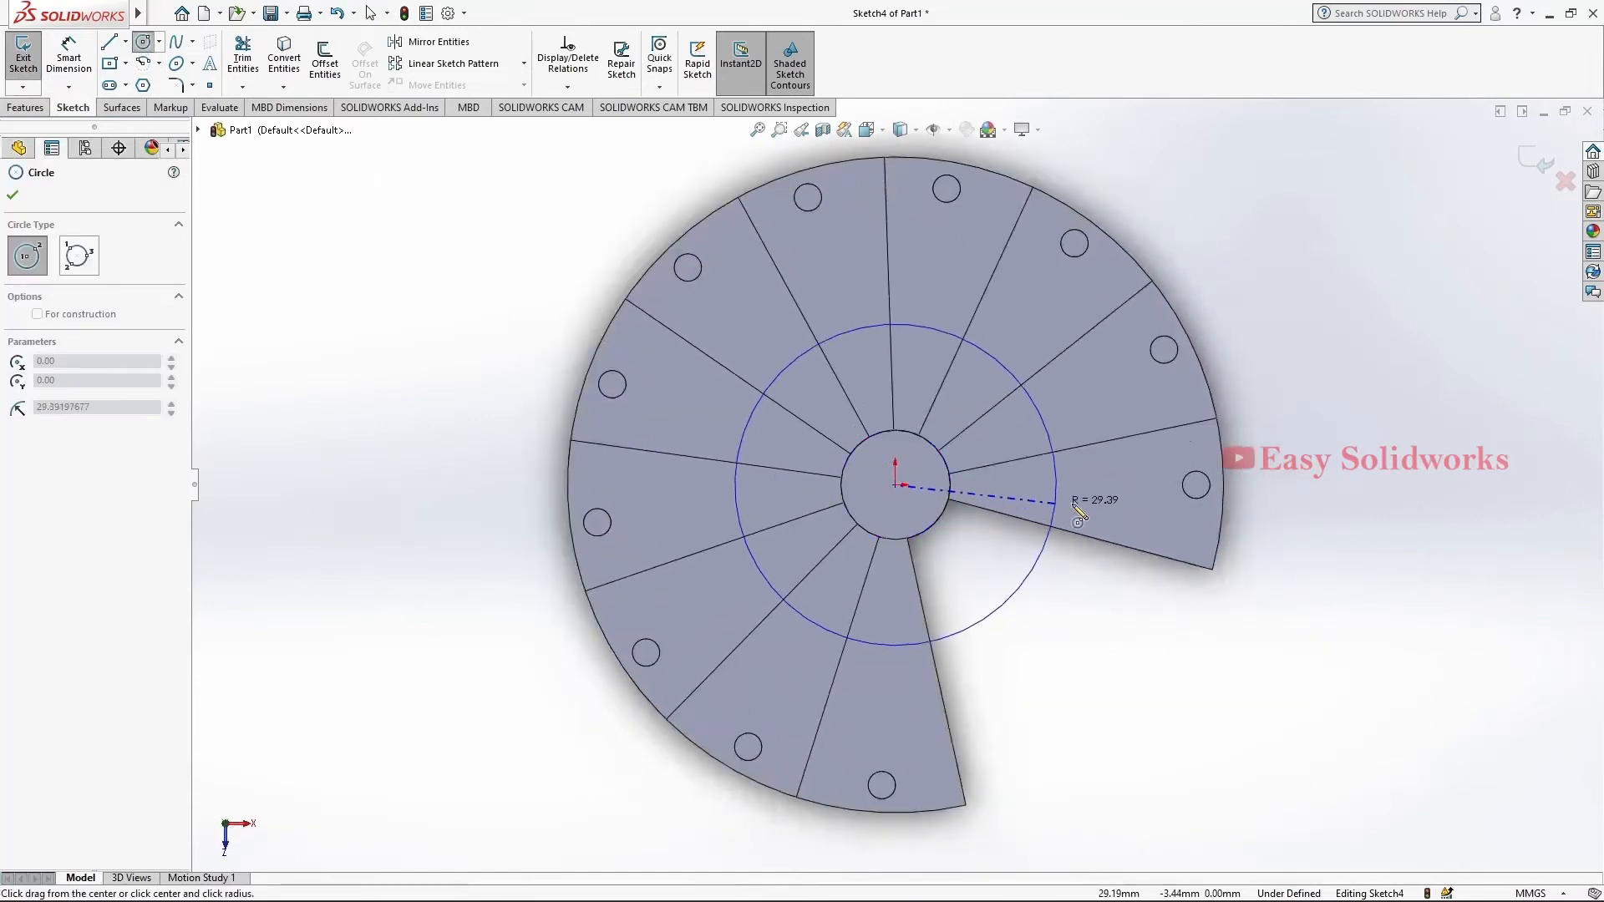
click(1198, 486)
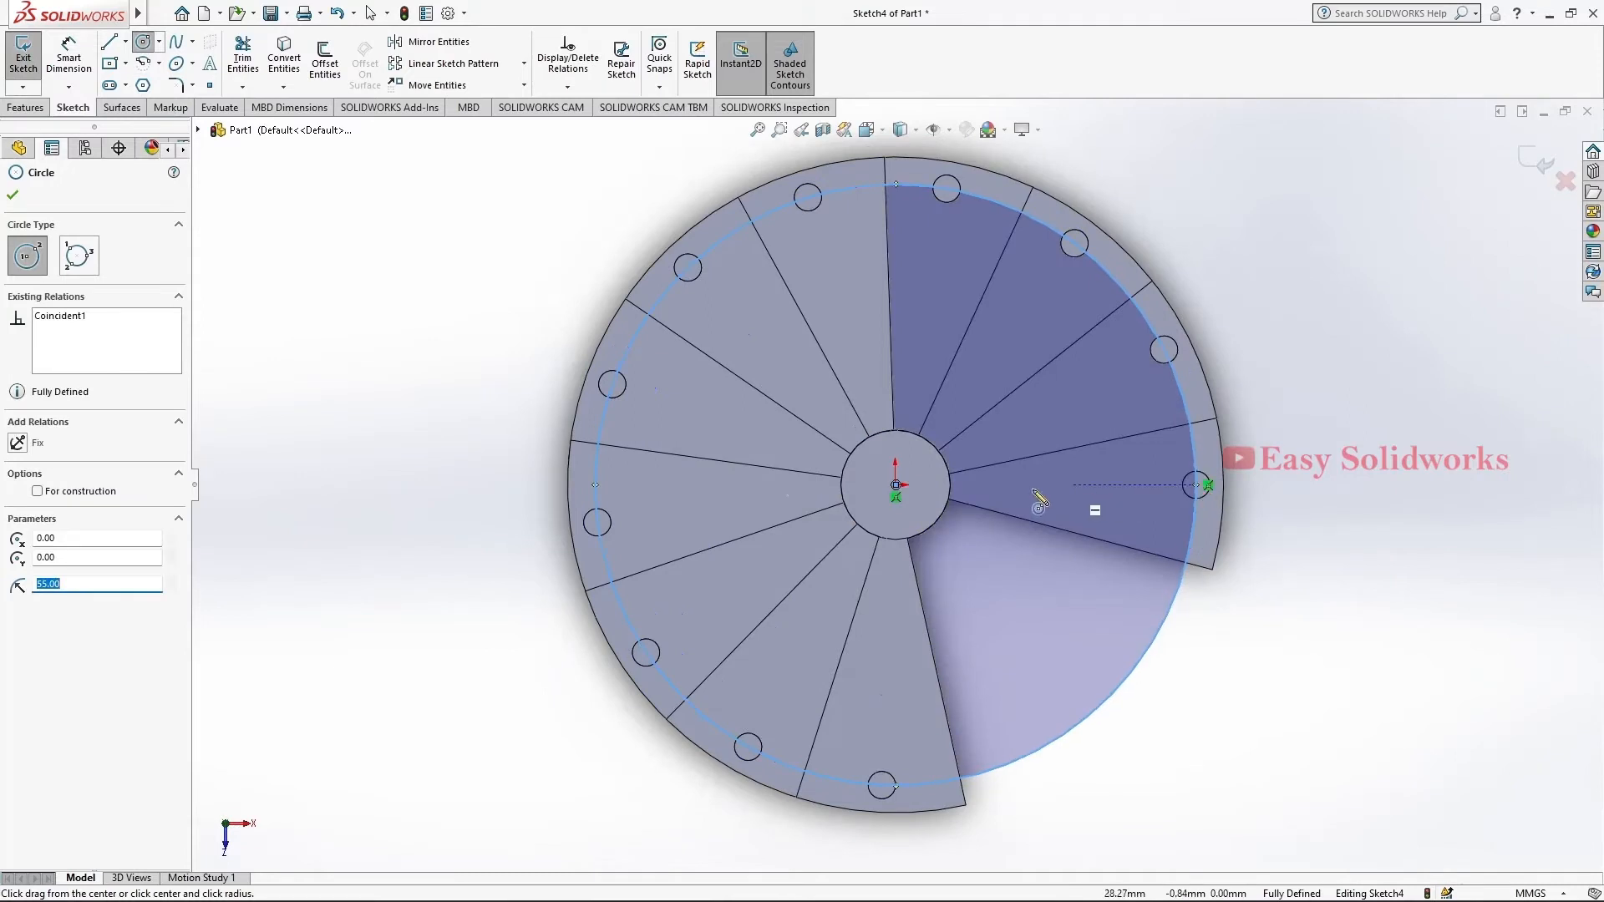
click(12, 197)
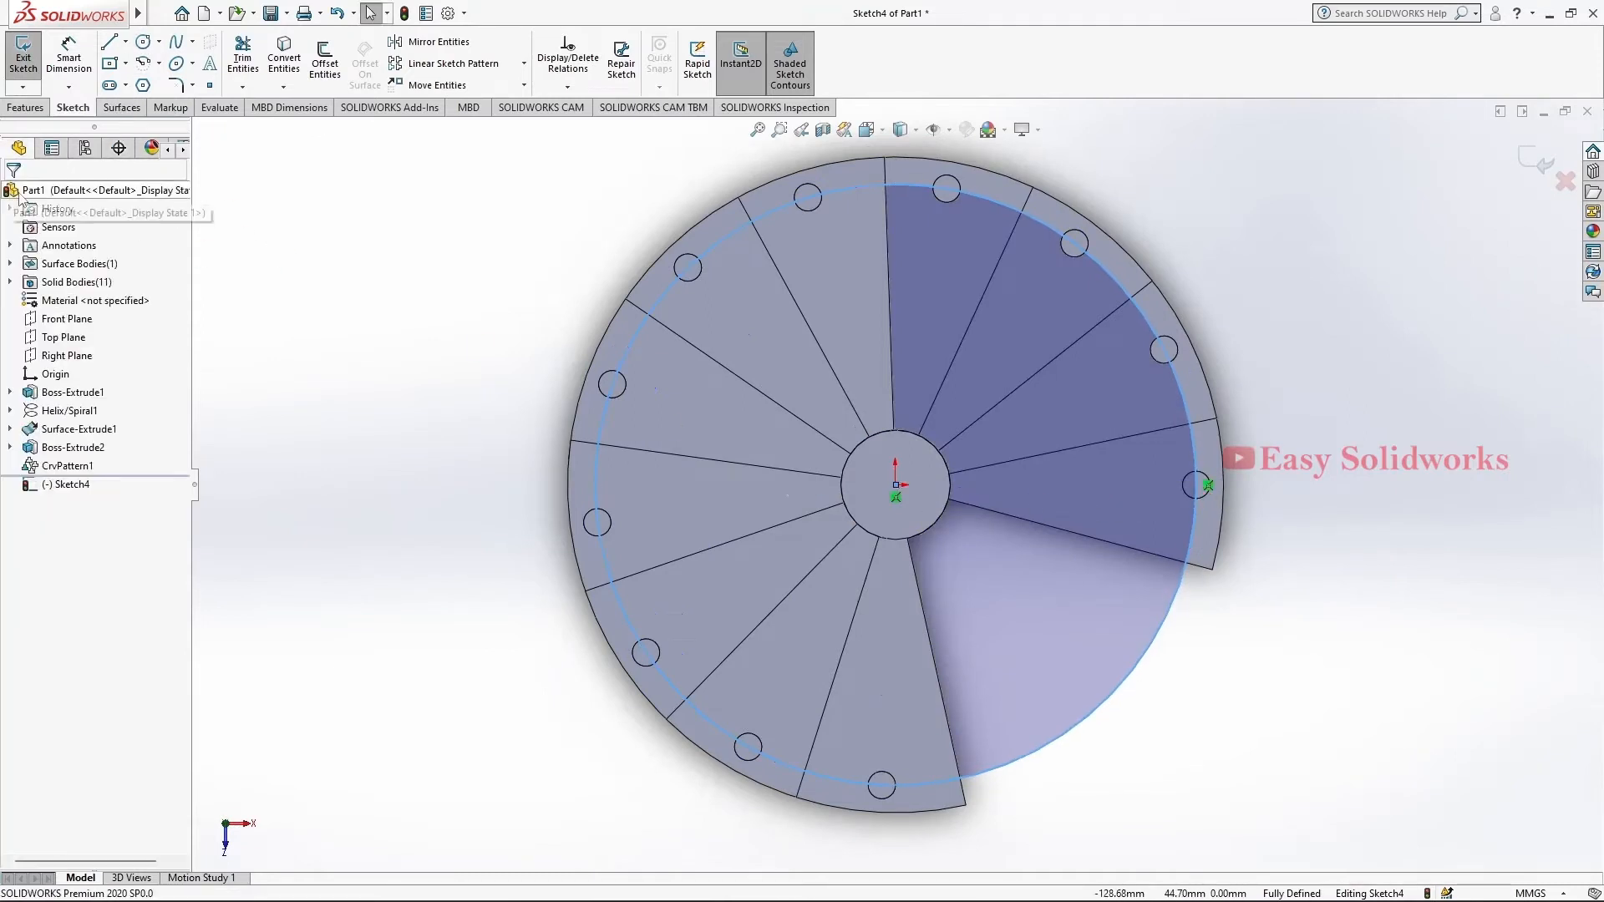
click(471, 400)
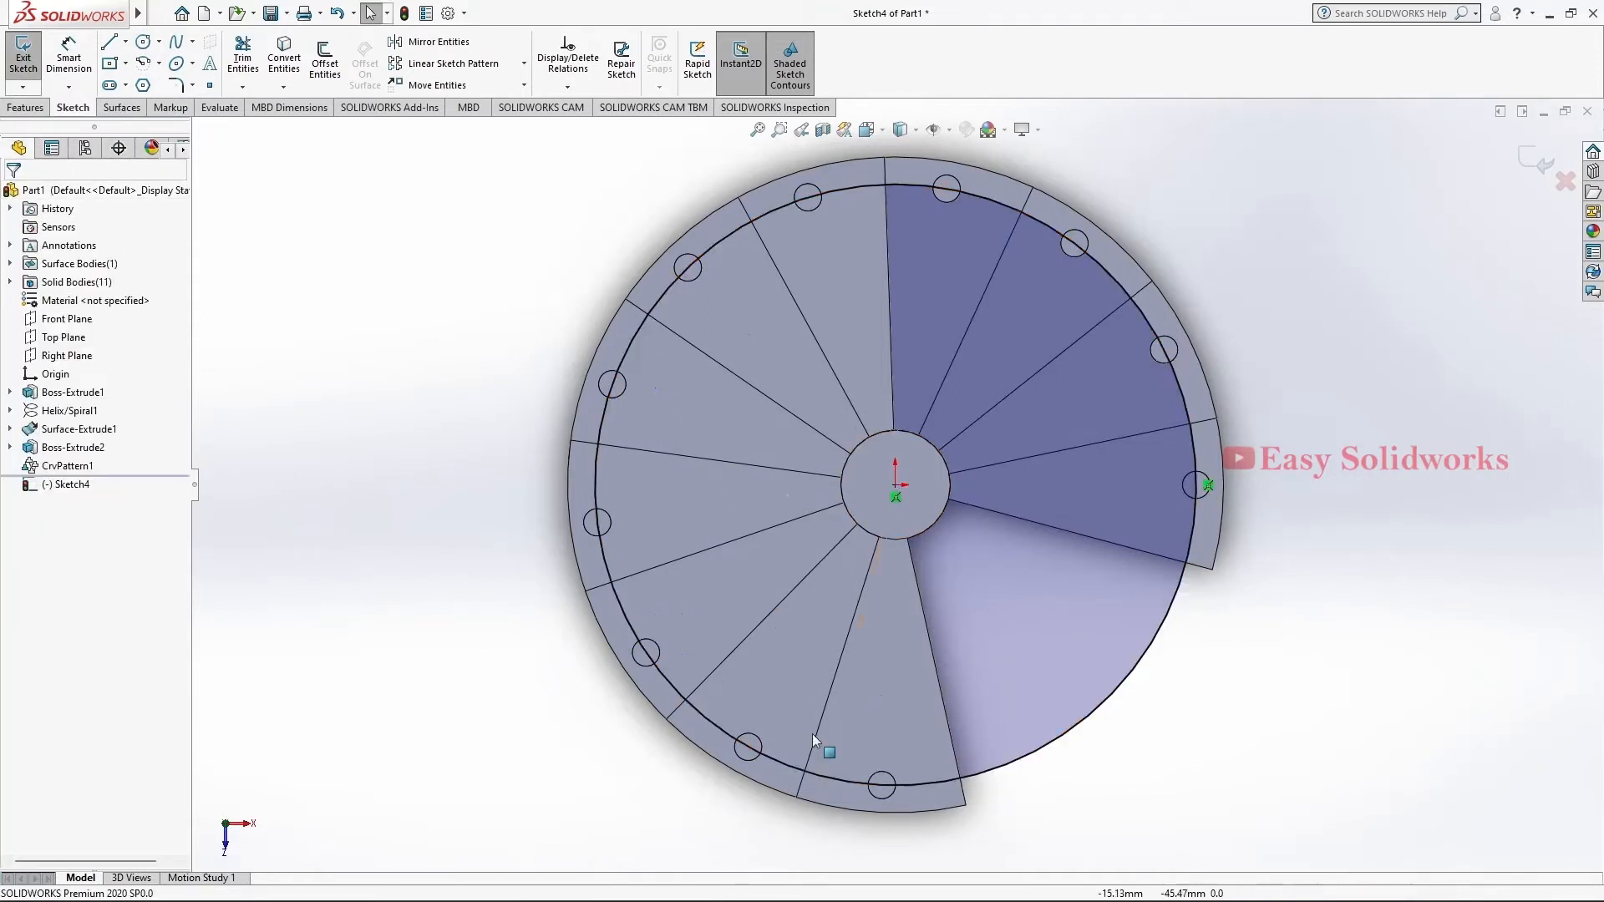
Start a helix from the circle, defined by pitch and revolution, with a constant pitch of 250 mm and 0.75 revolutions
click(25, 107)
click(712, 57)
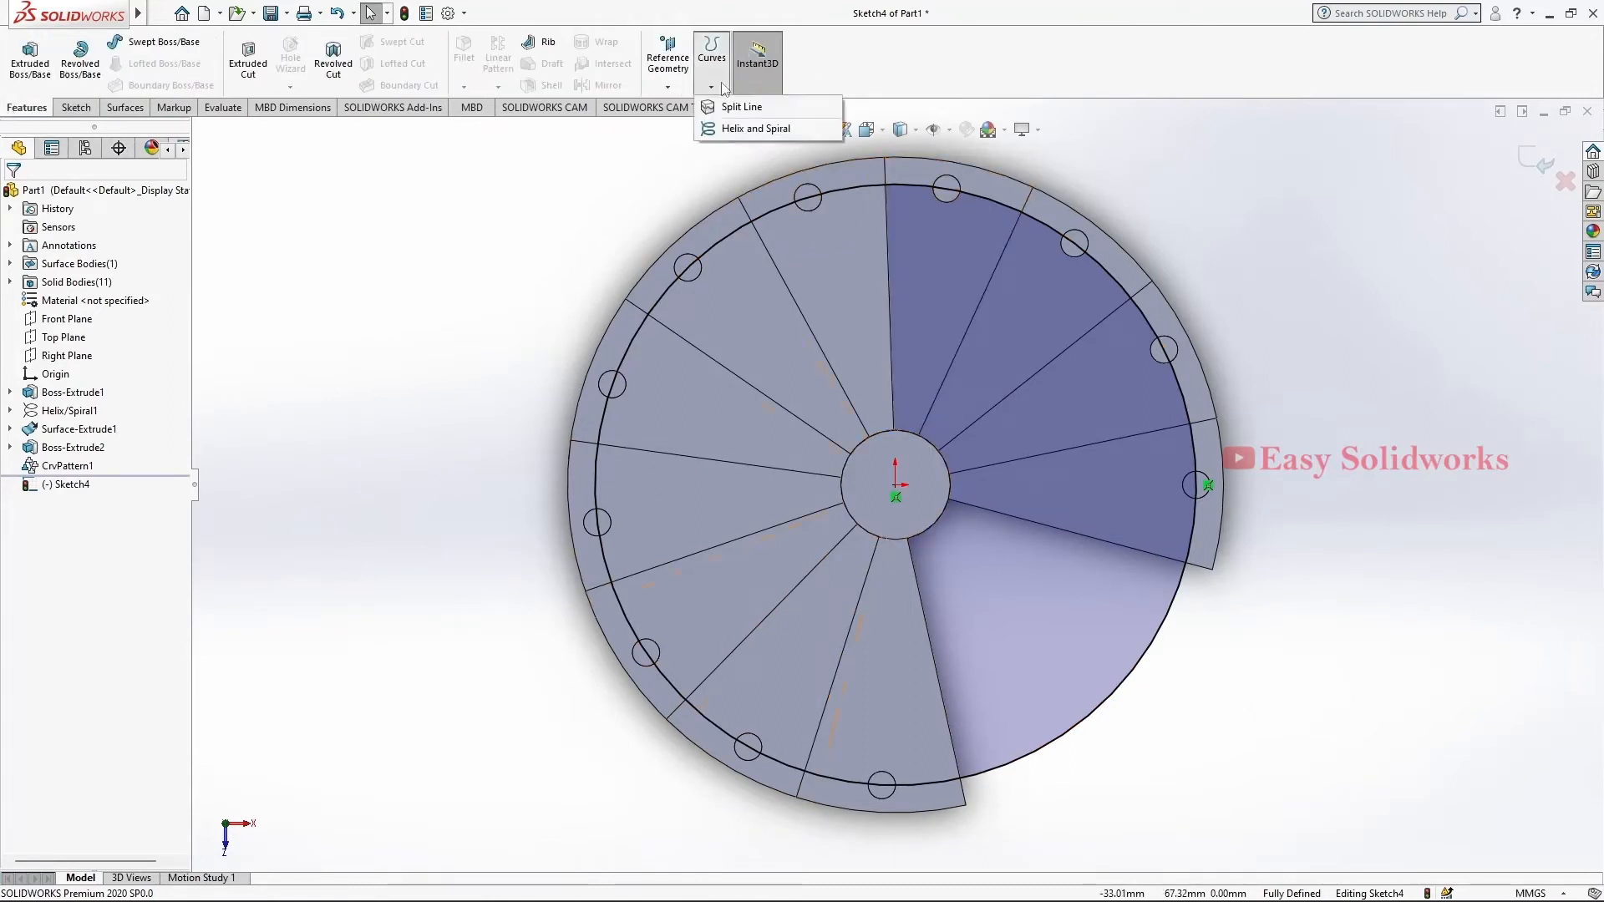
click(755, 130)
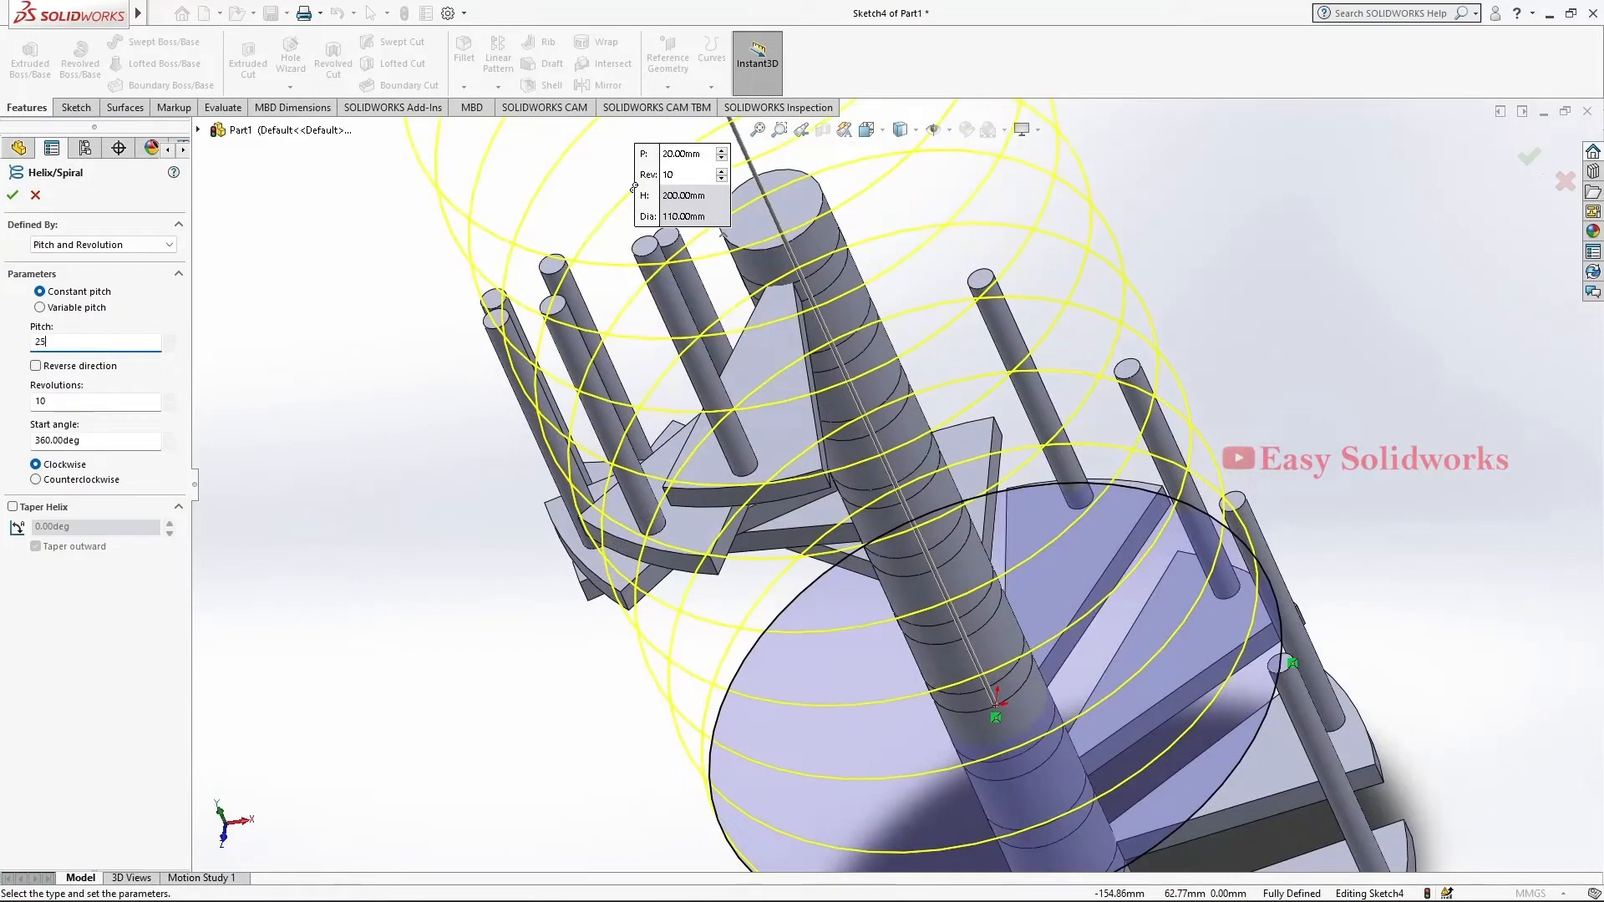
key(Return)
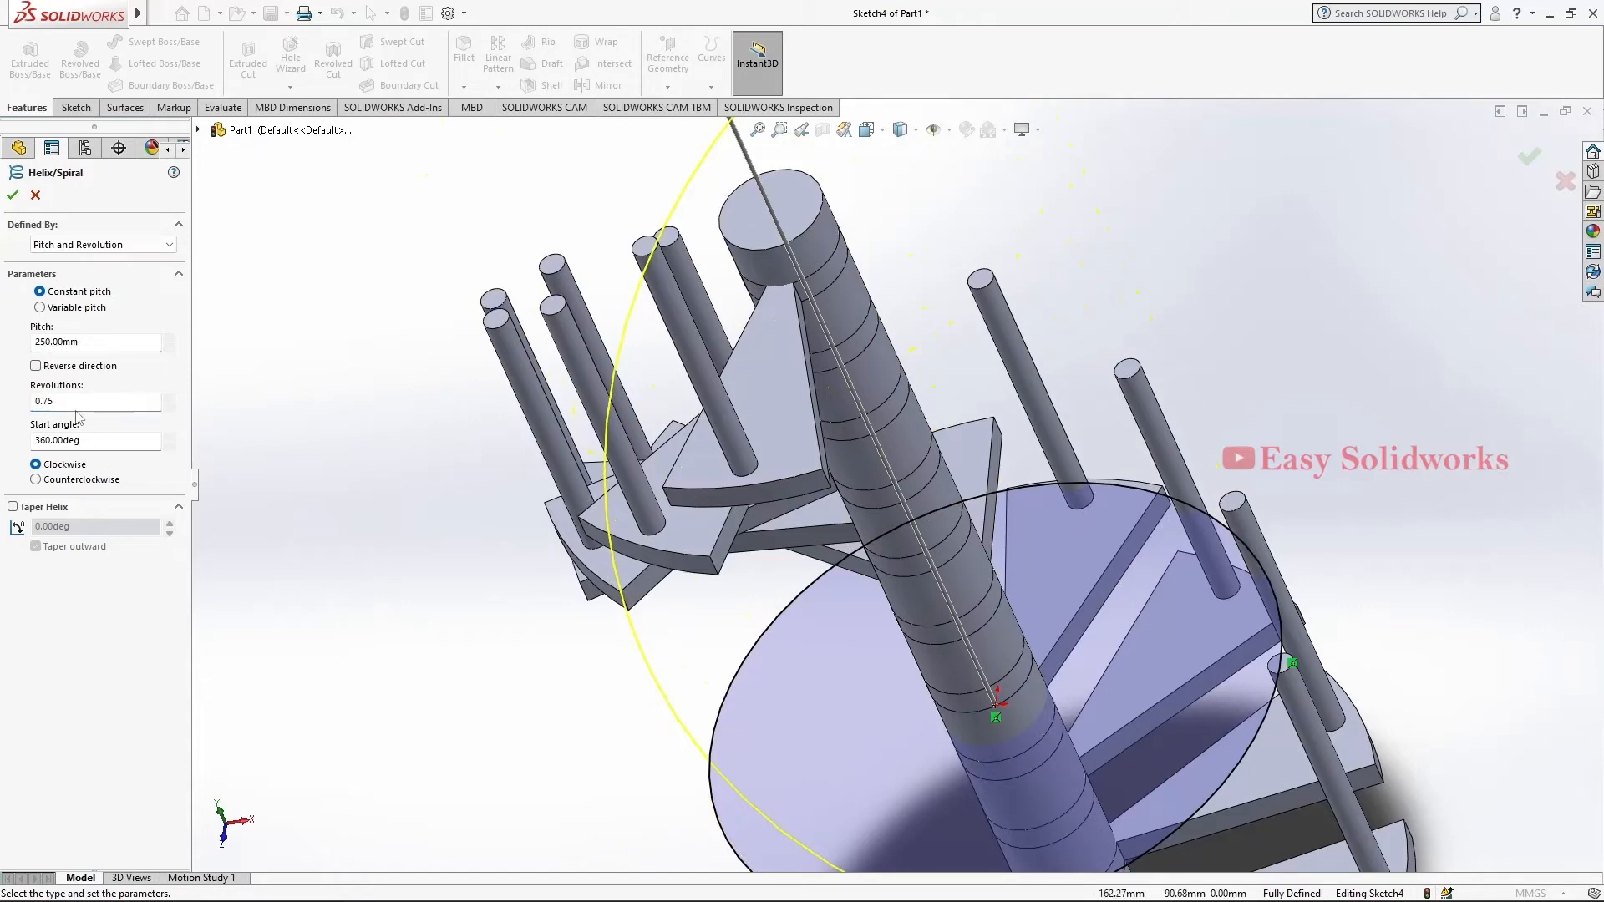
Set the helix's start angle to 90 degrees with counterclockwise direction, and create it over the post tops
scroll(1032, 538, up, 3)
middle_drag(1036, 538, 1037, 576)
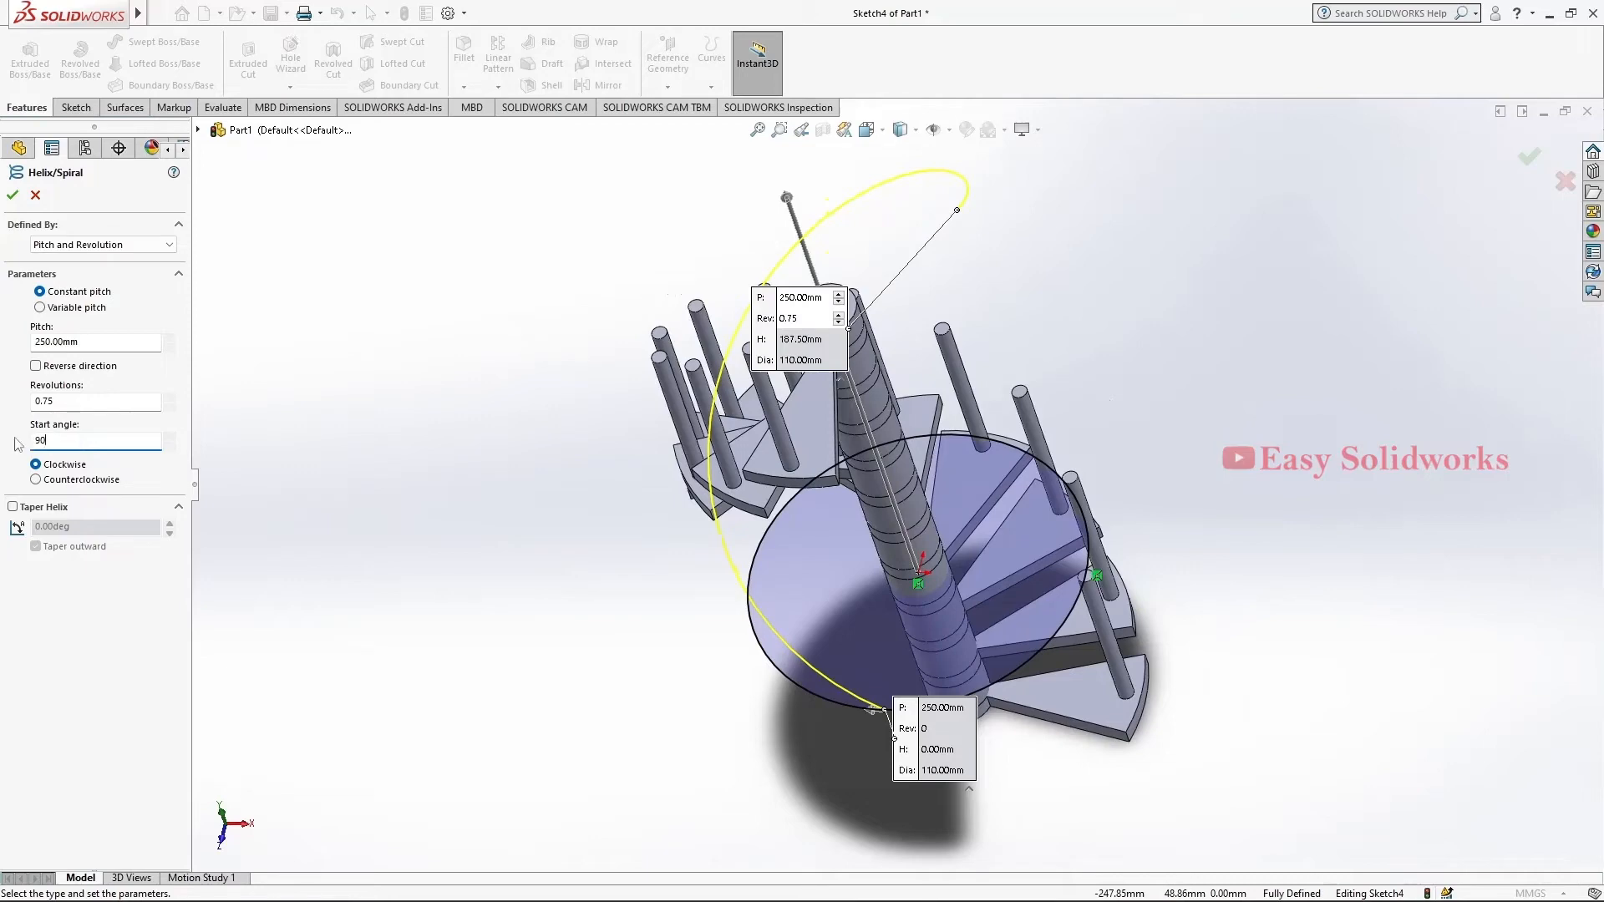
key(Return)
middle_drag(735, 428, 695, 439)
click(48, 483)
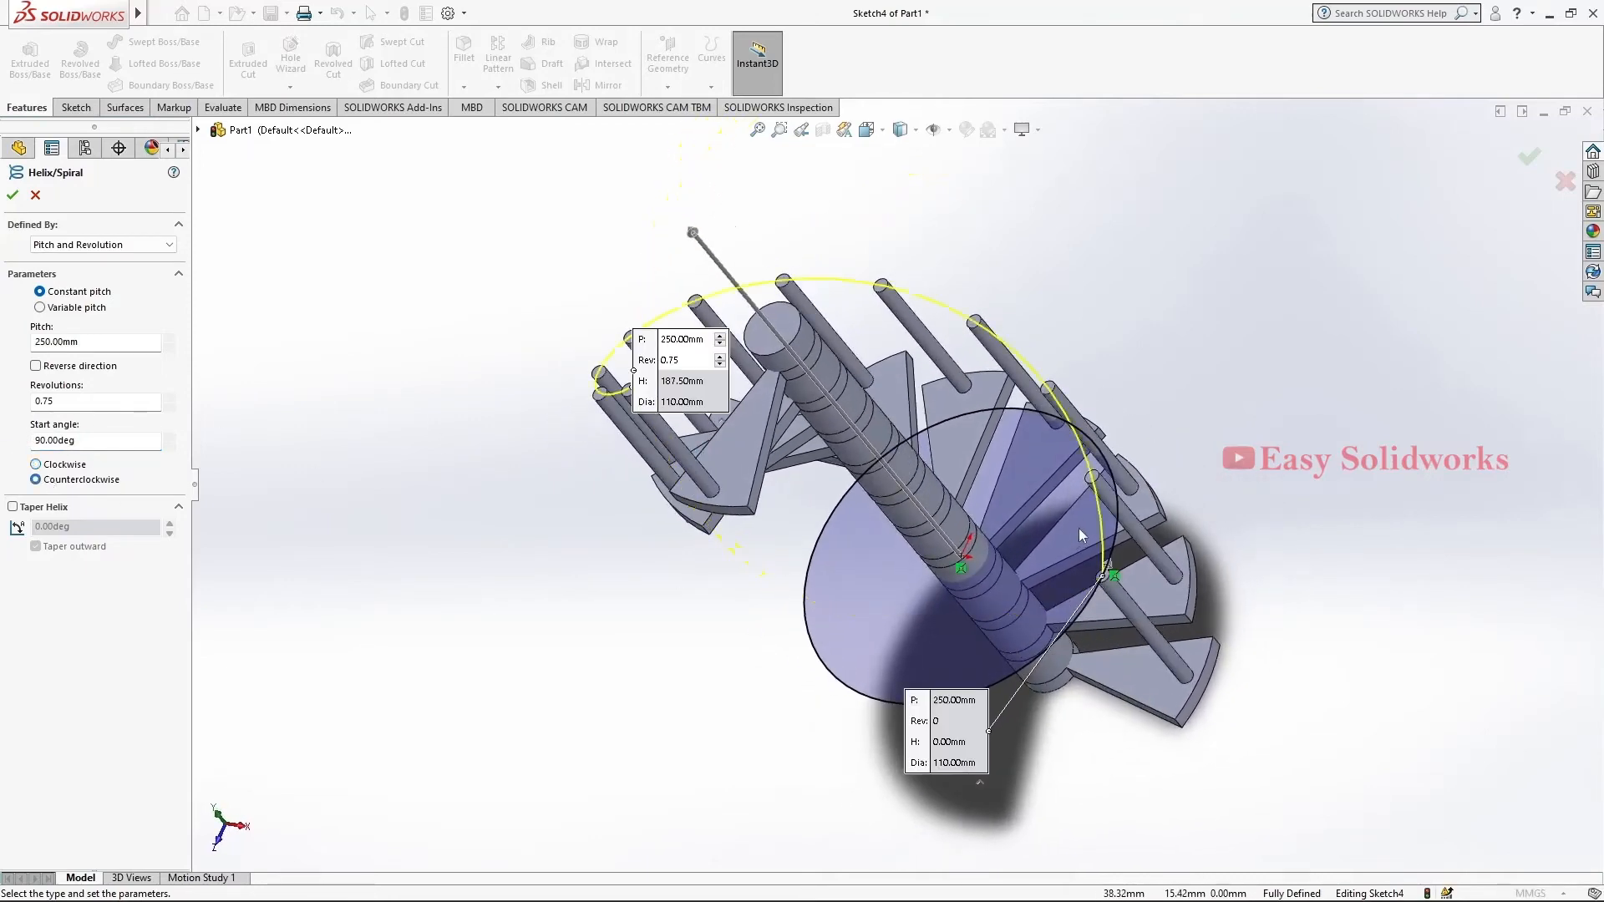
middle_drag(1079, 535, 961, 418)
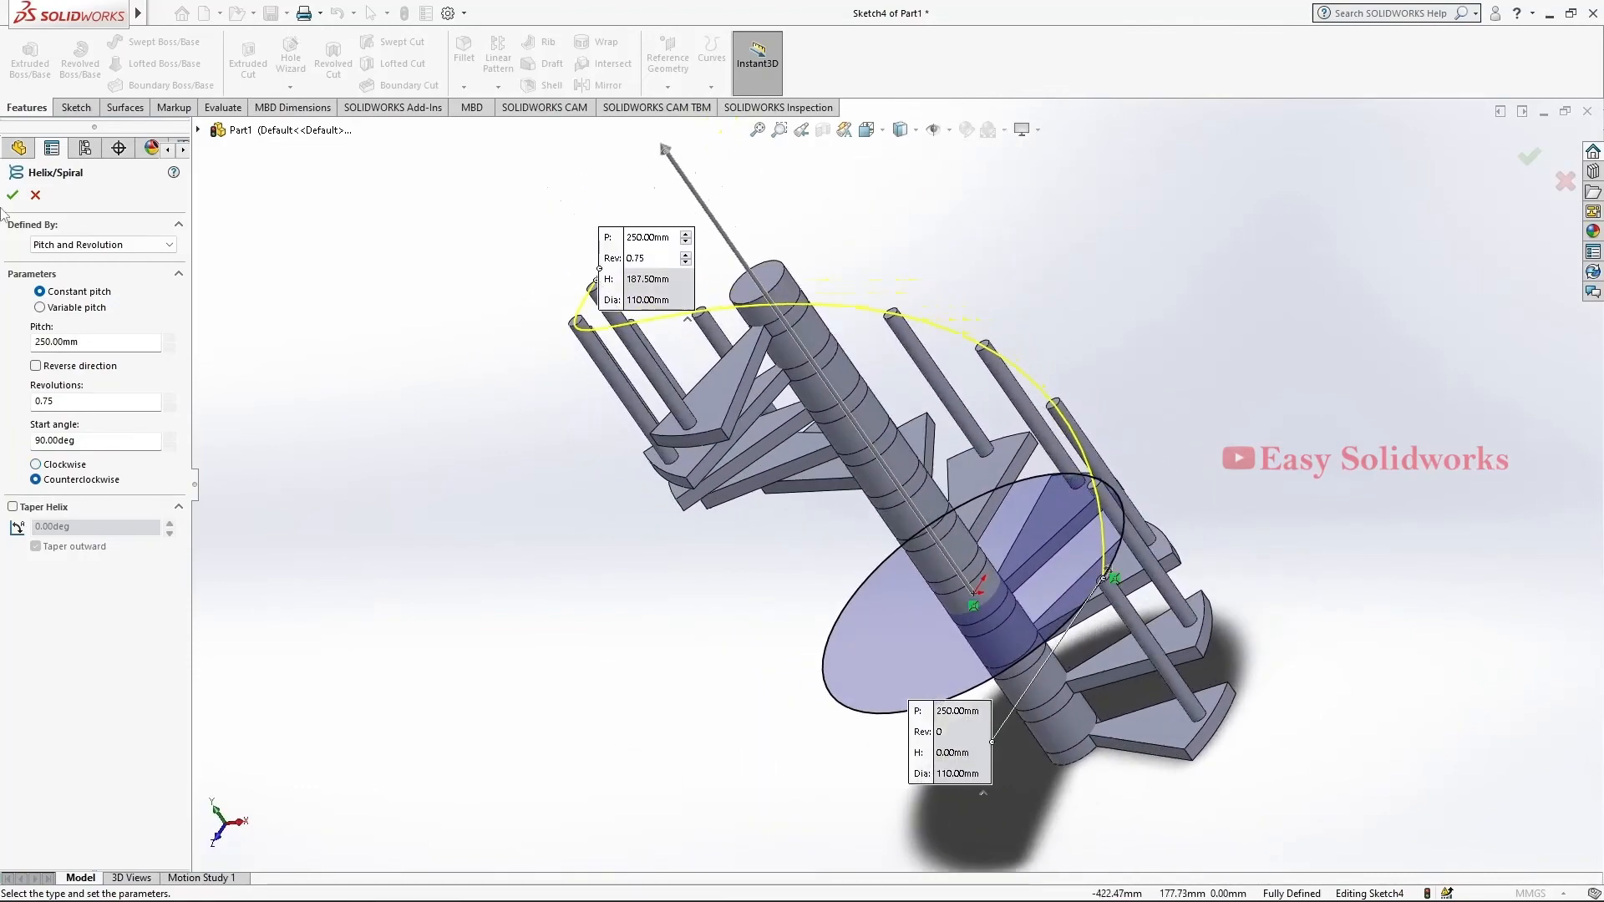
click(12, 194)
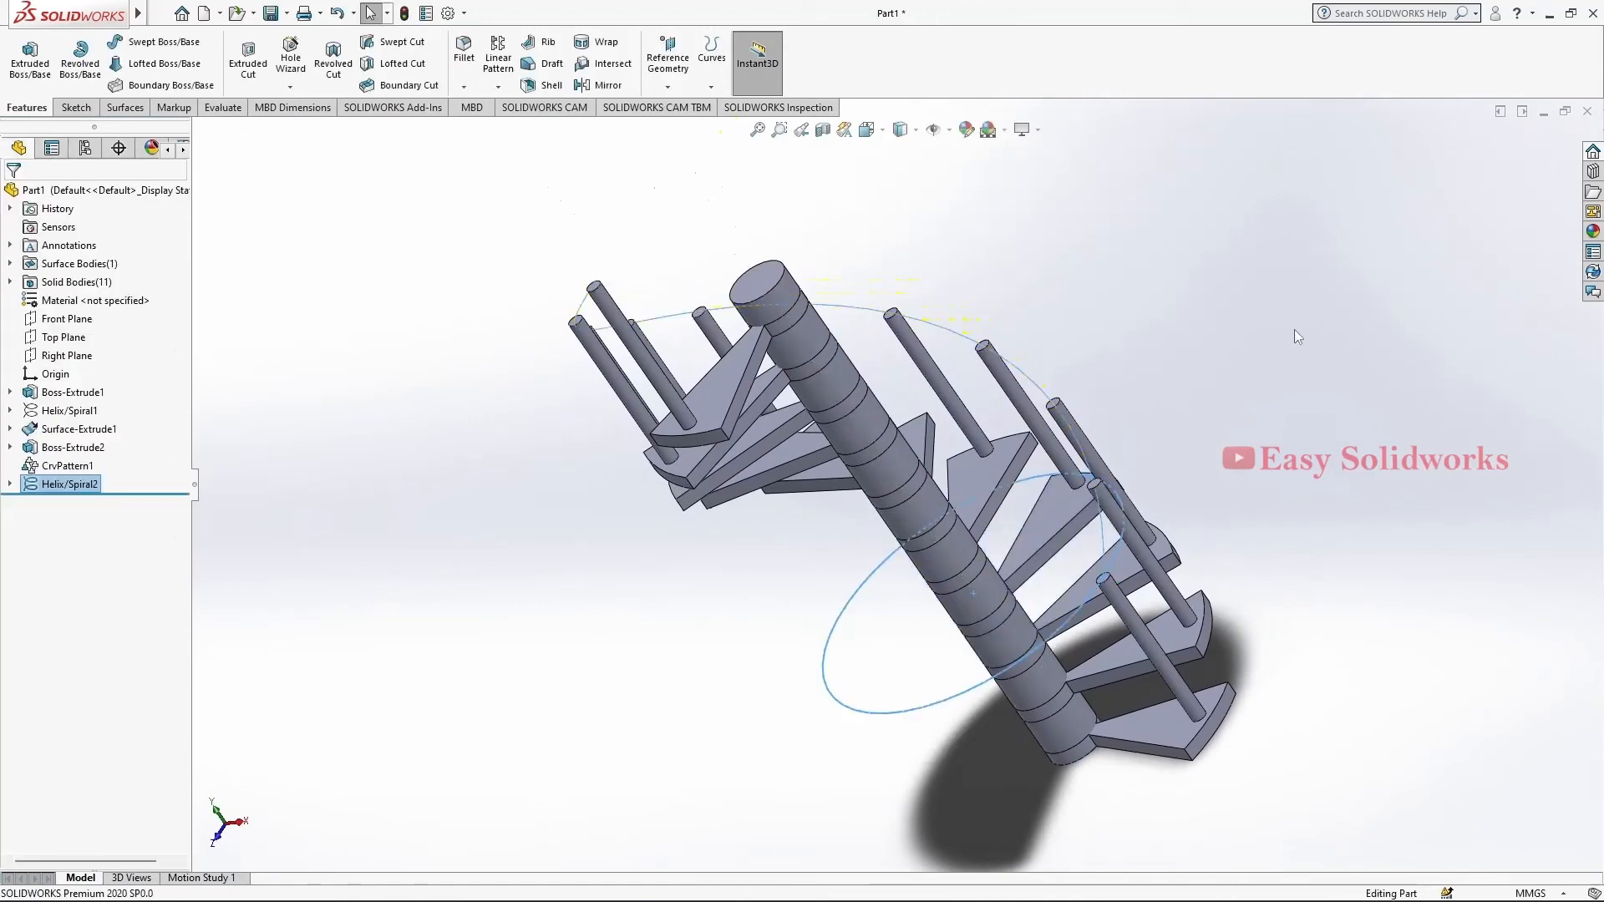
middle_drag(1200, 382, 1130, 372)
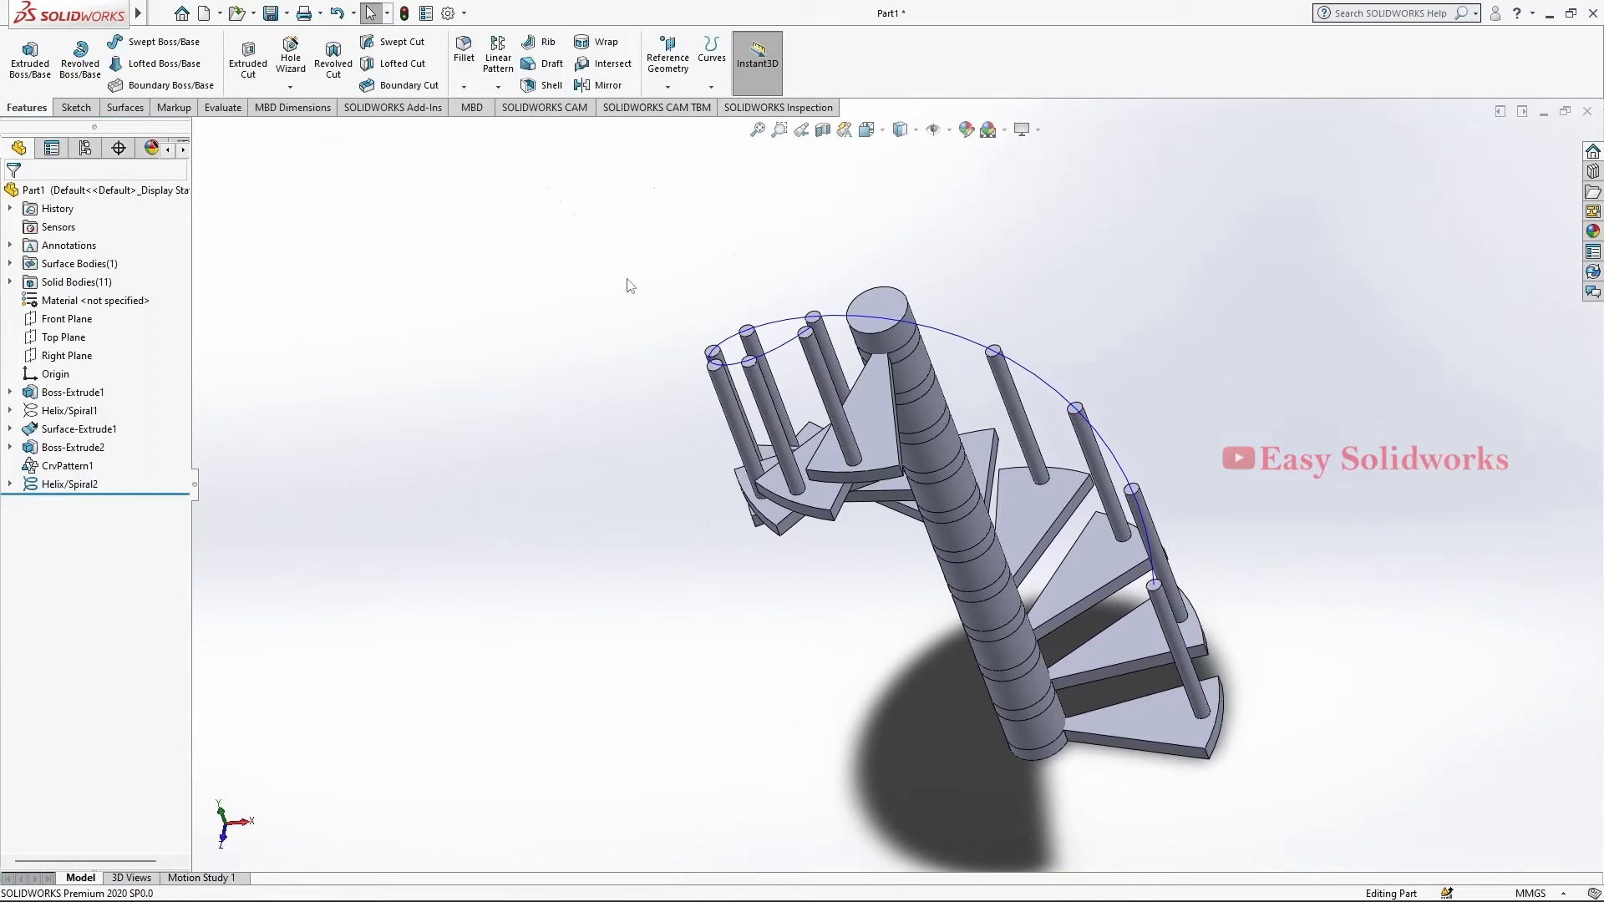
click(667, 86)
click(680, 104)
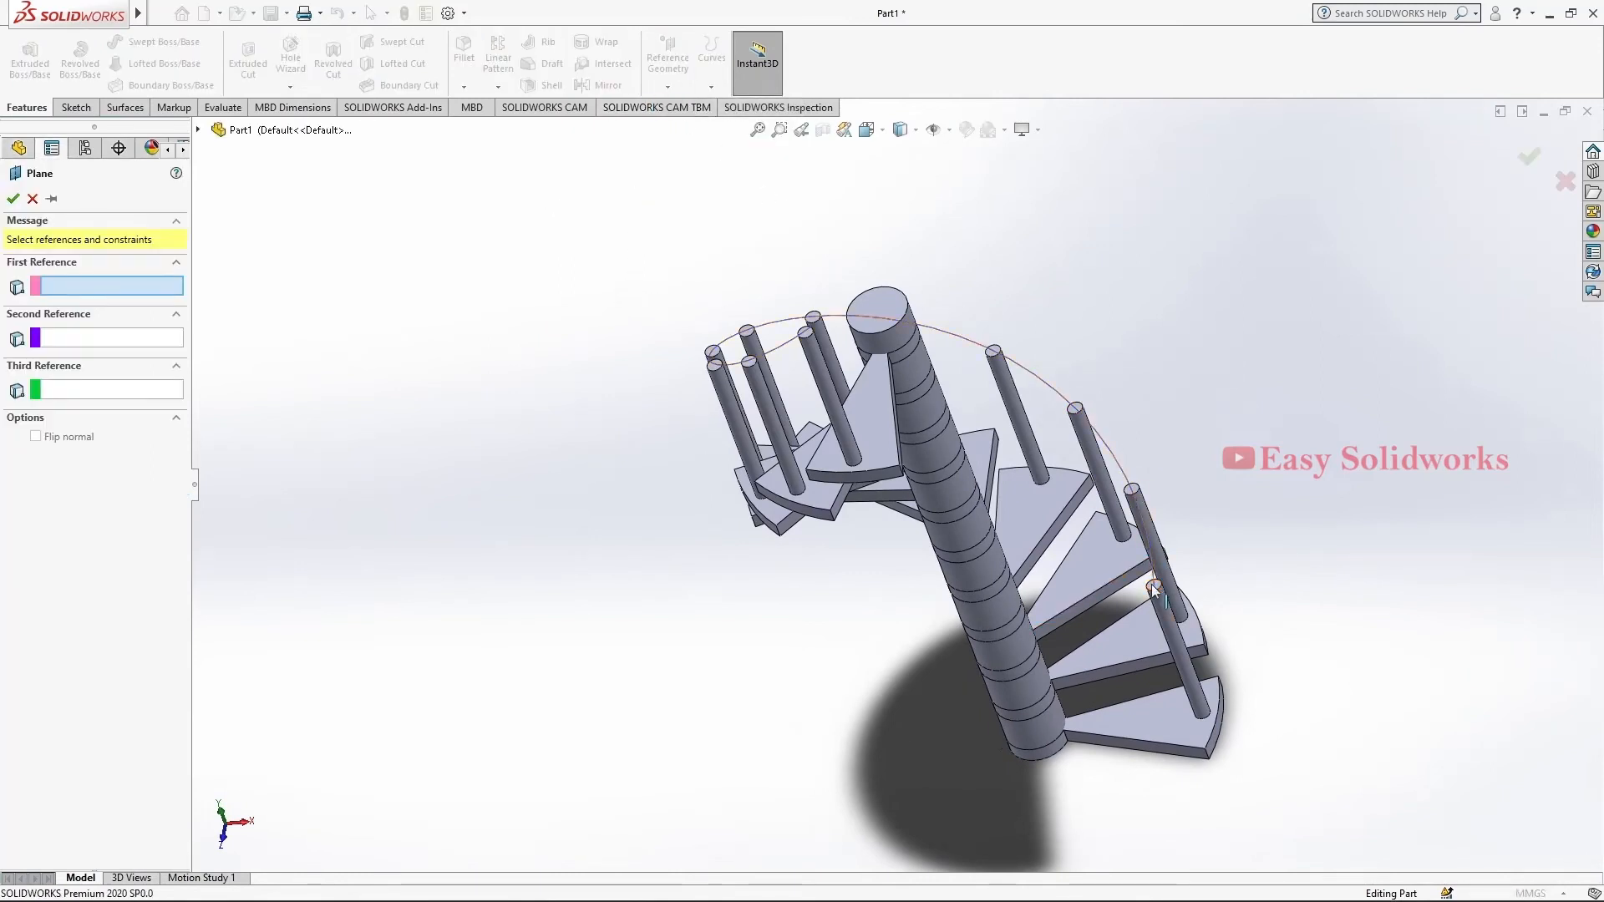
scroll(1158, 588, down, 3)
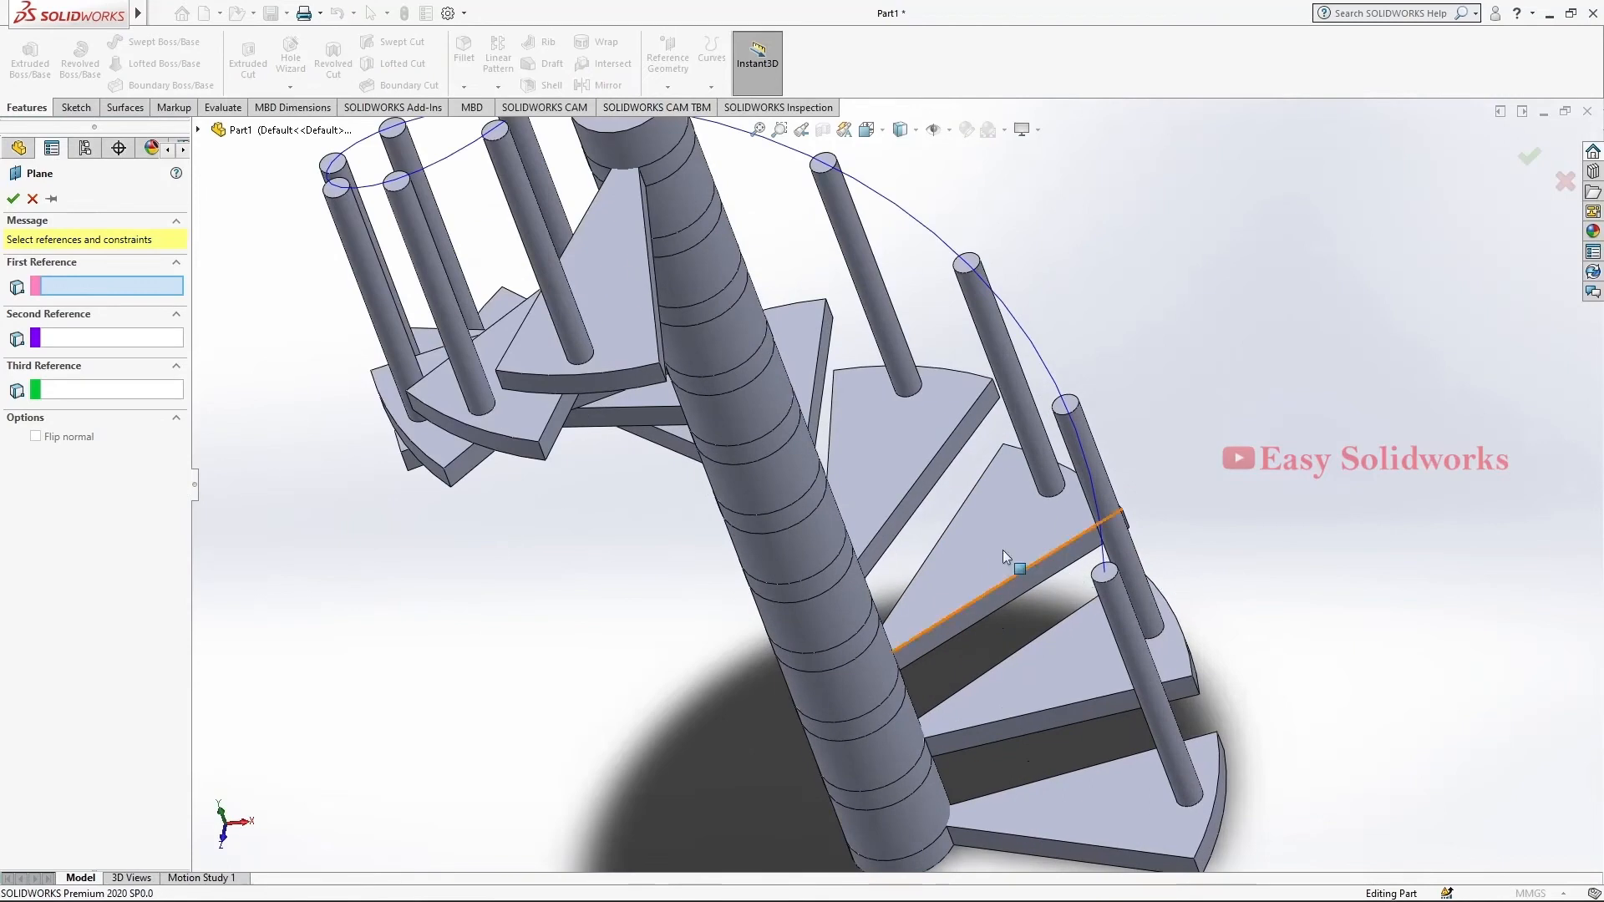
click(33, 199)
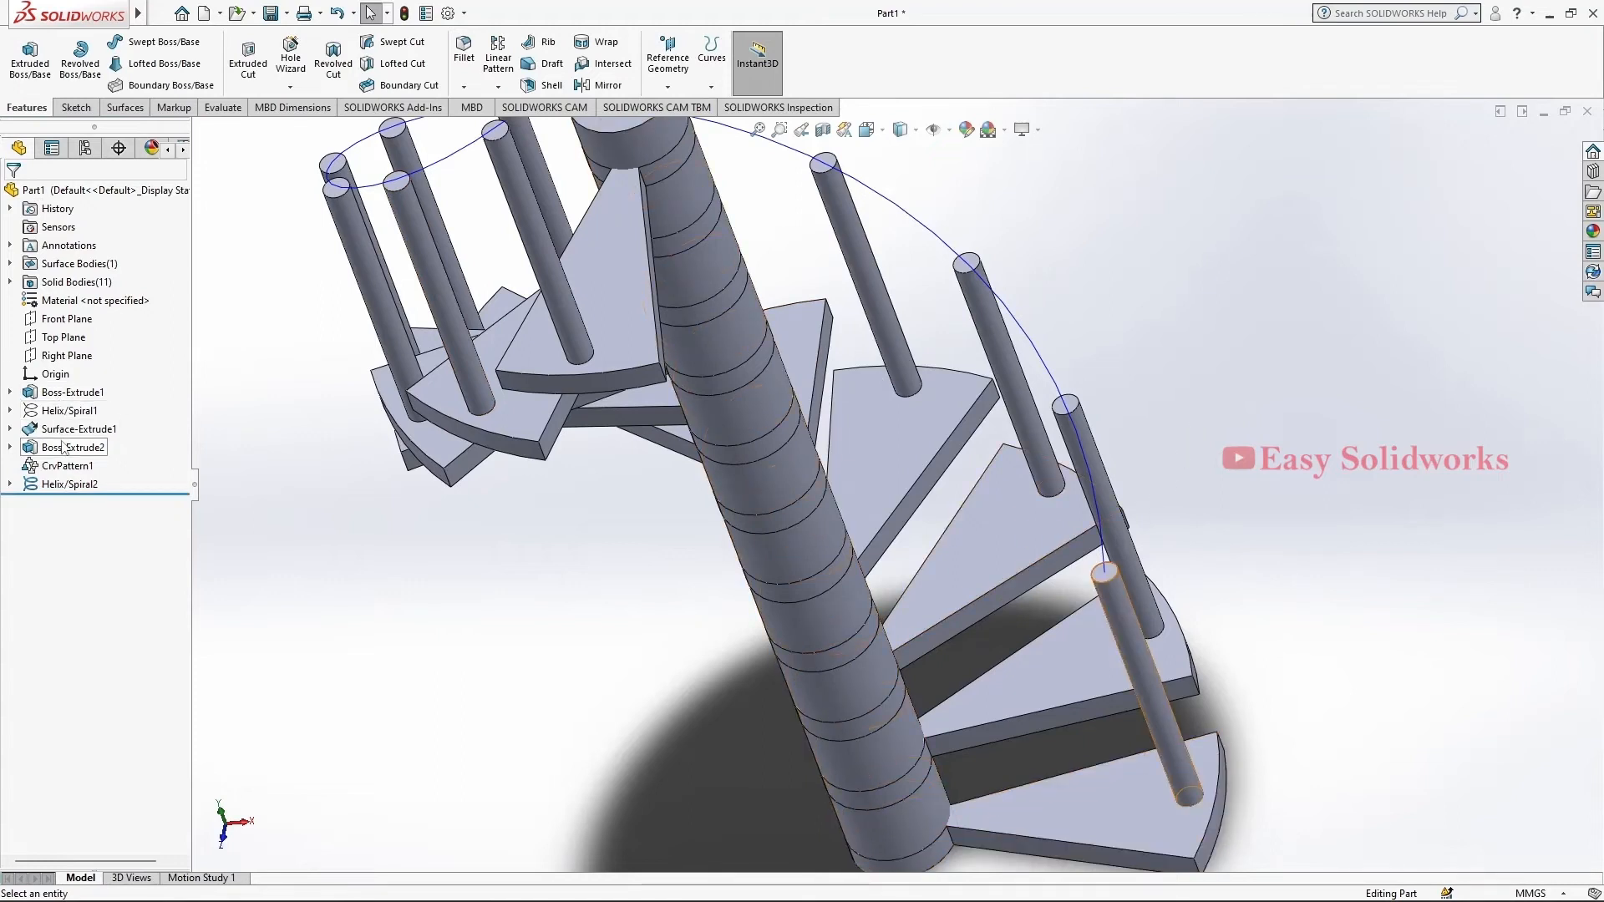
Start a sketch on the Front Plane and view it face-on
click(67, 319)
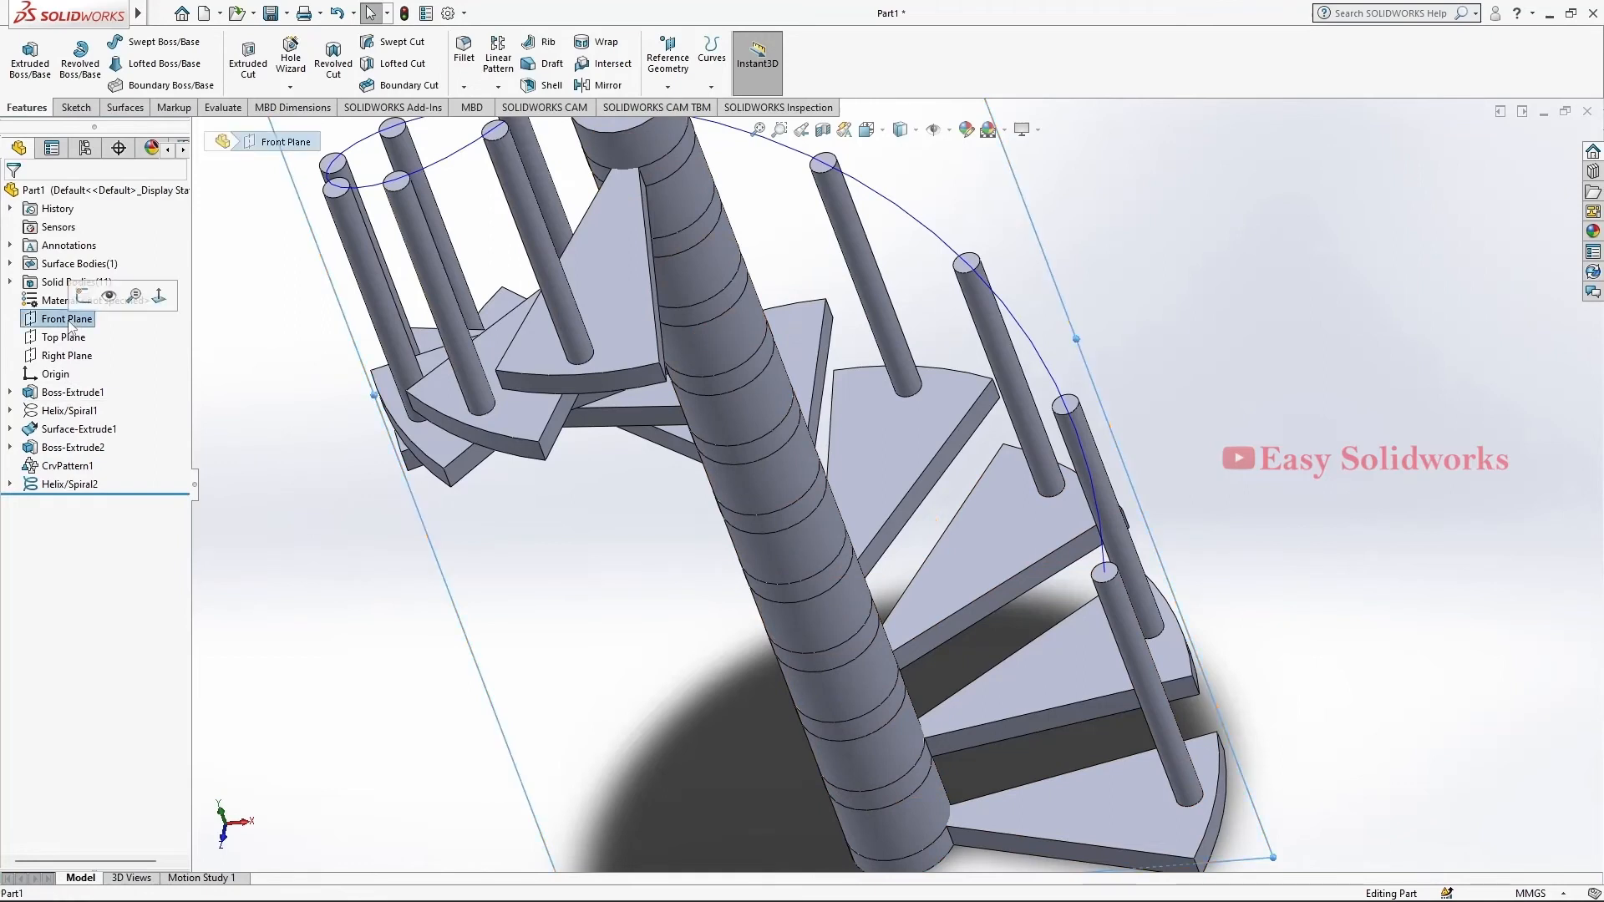
click(72, 108)
click(23, 57)
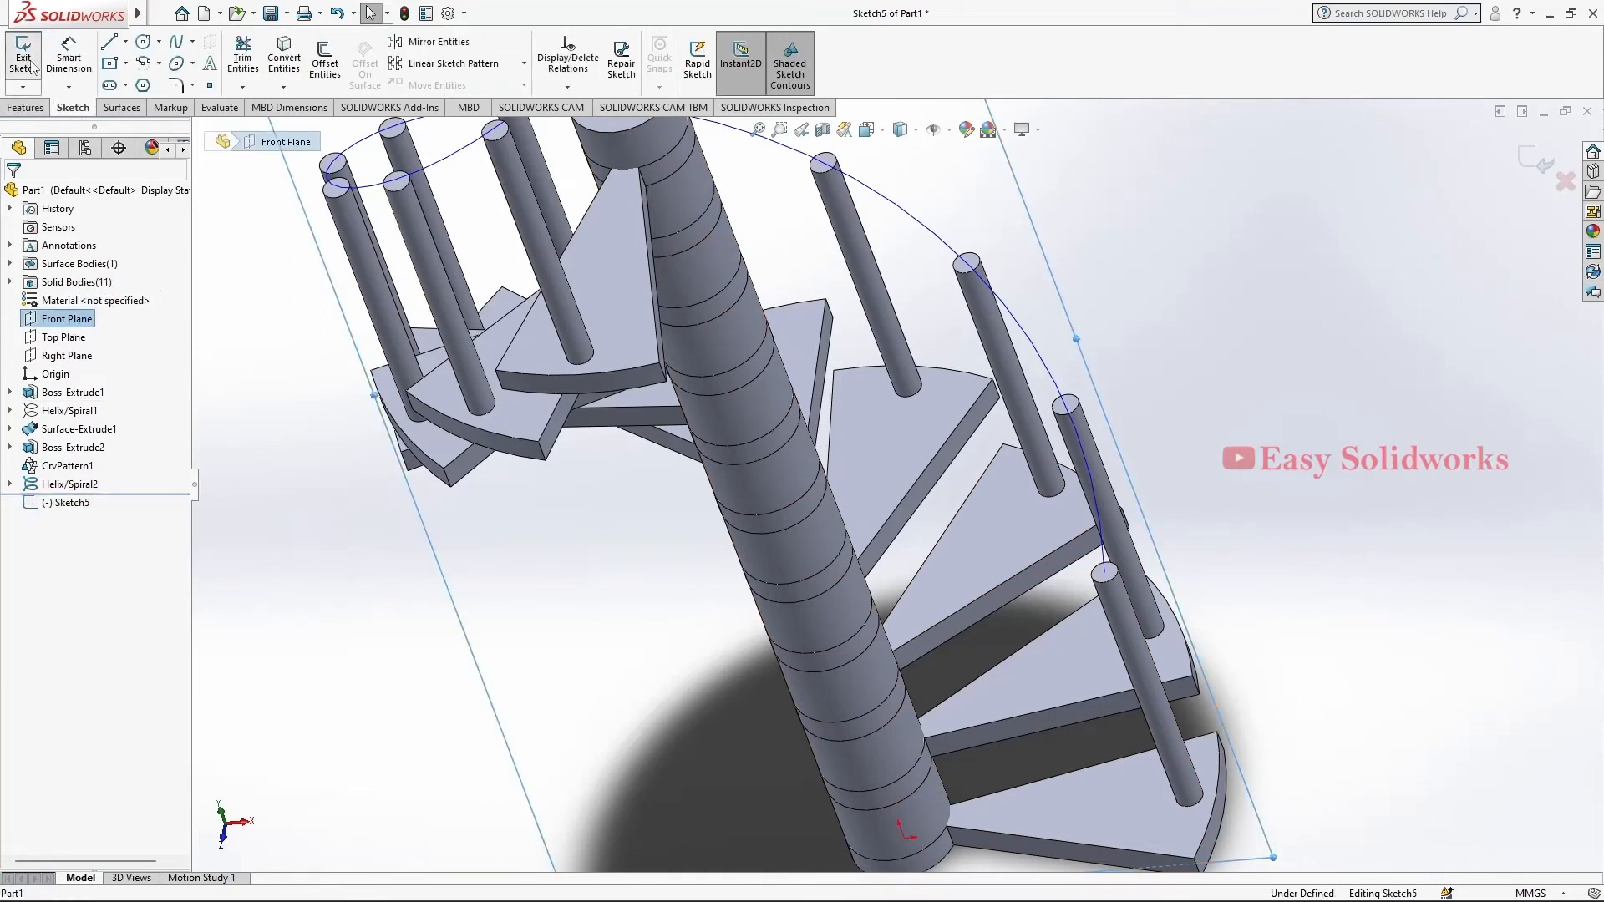
click(73, 503)
click(117, 493)
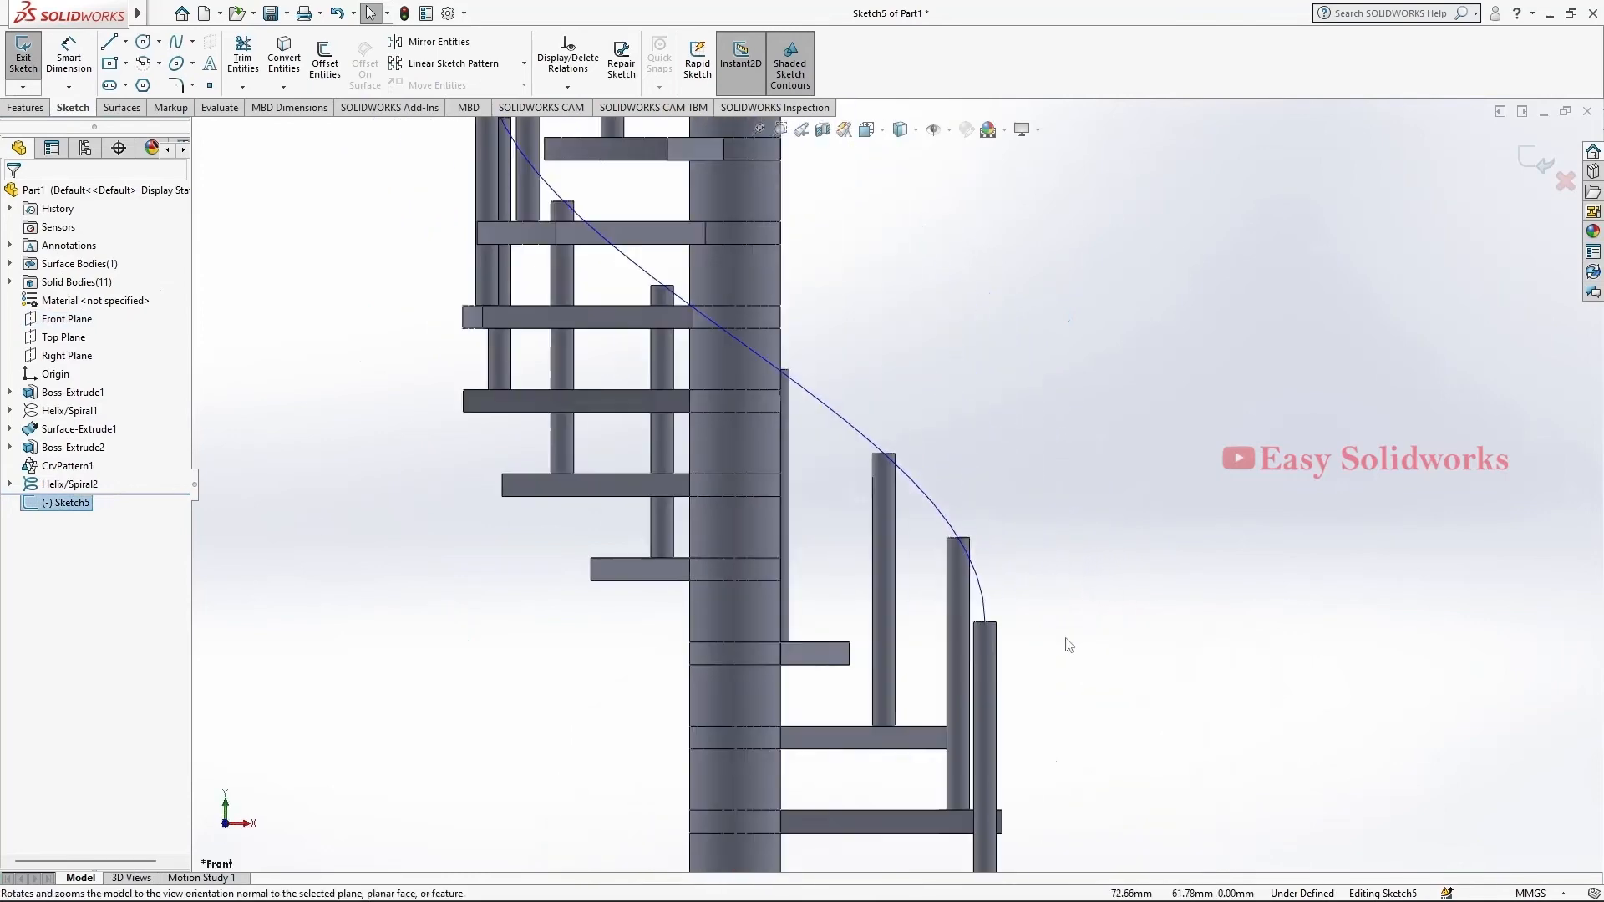
Sketch a circle about 8.8 mm in diameter centred on the helix's lower end at the top of the lowest post
scroll(1069, 644, down, 3)
scroll(841, 615, down, 3)
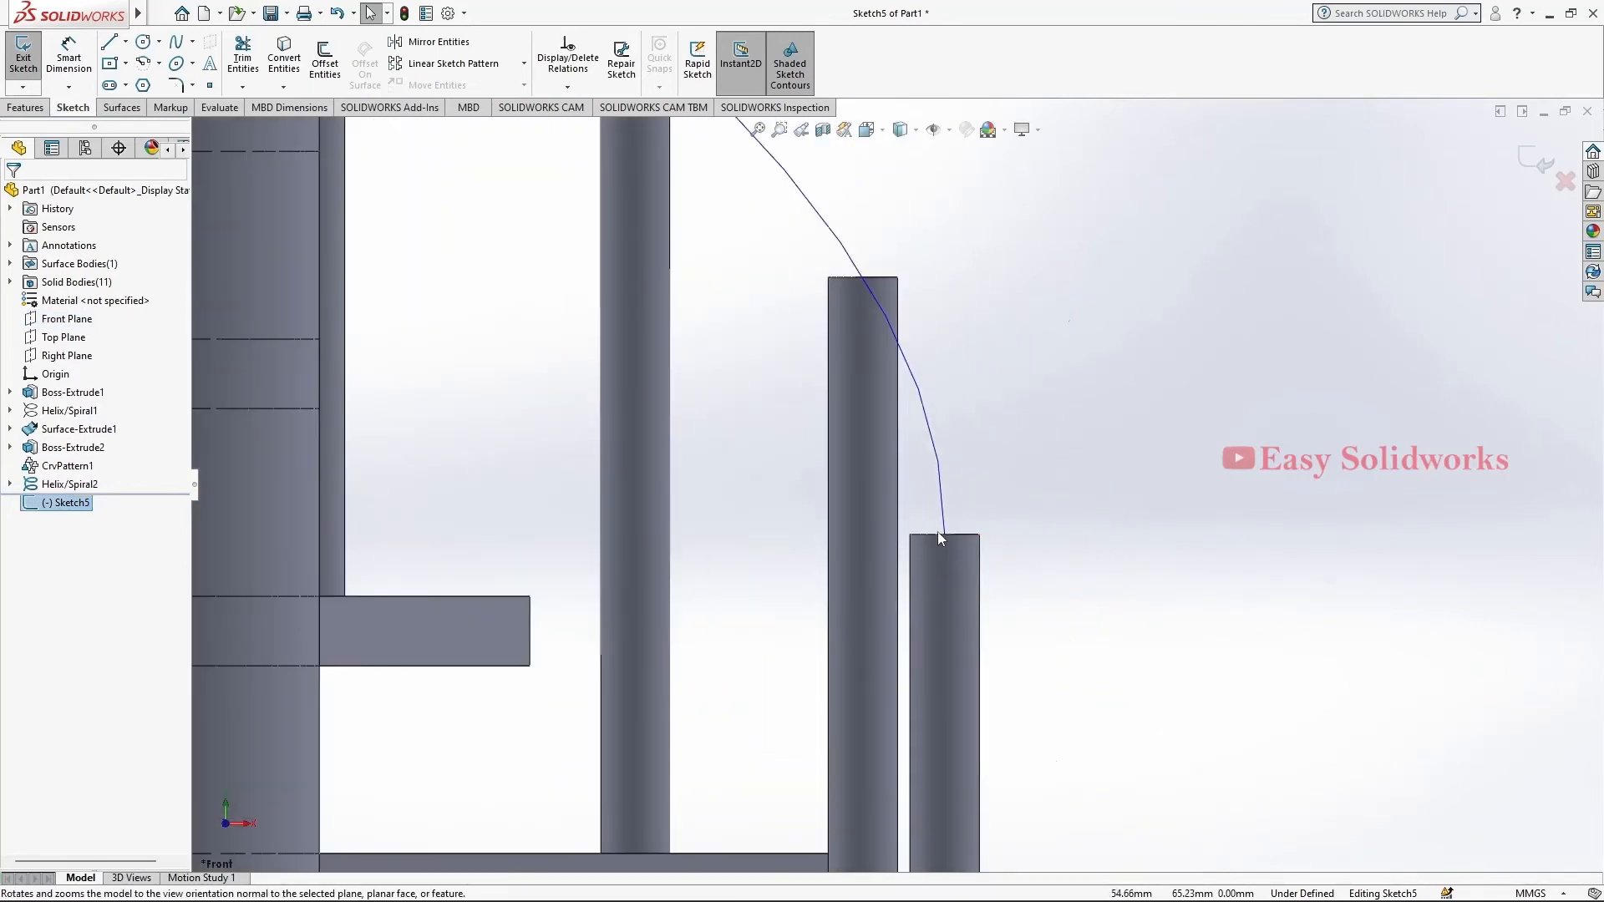
click(143, 41)
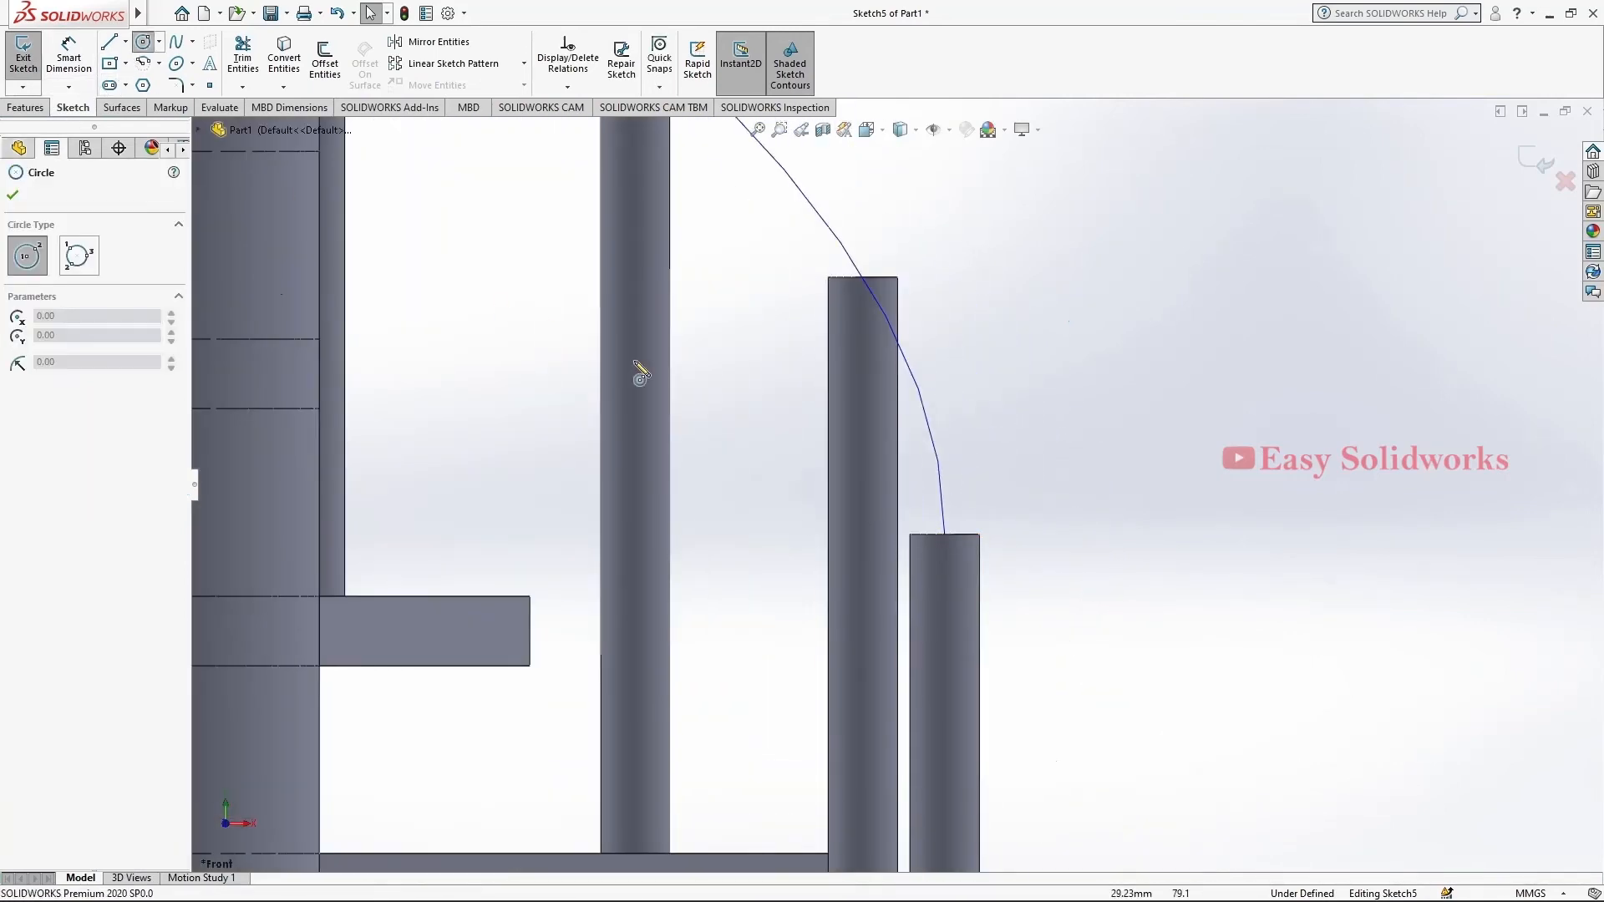
click(944, 534)
click(992, 496)
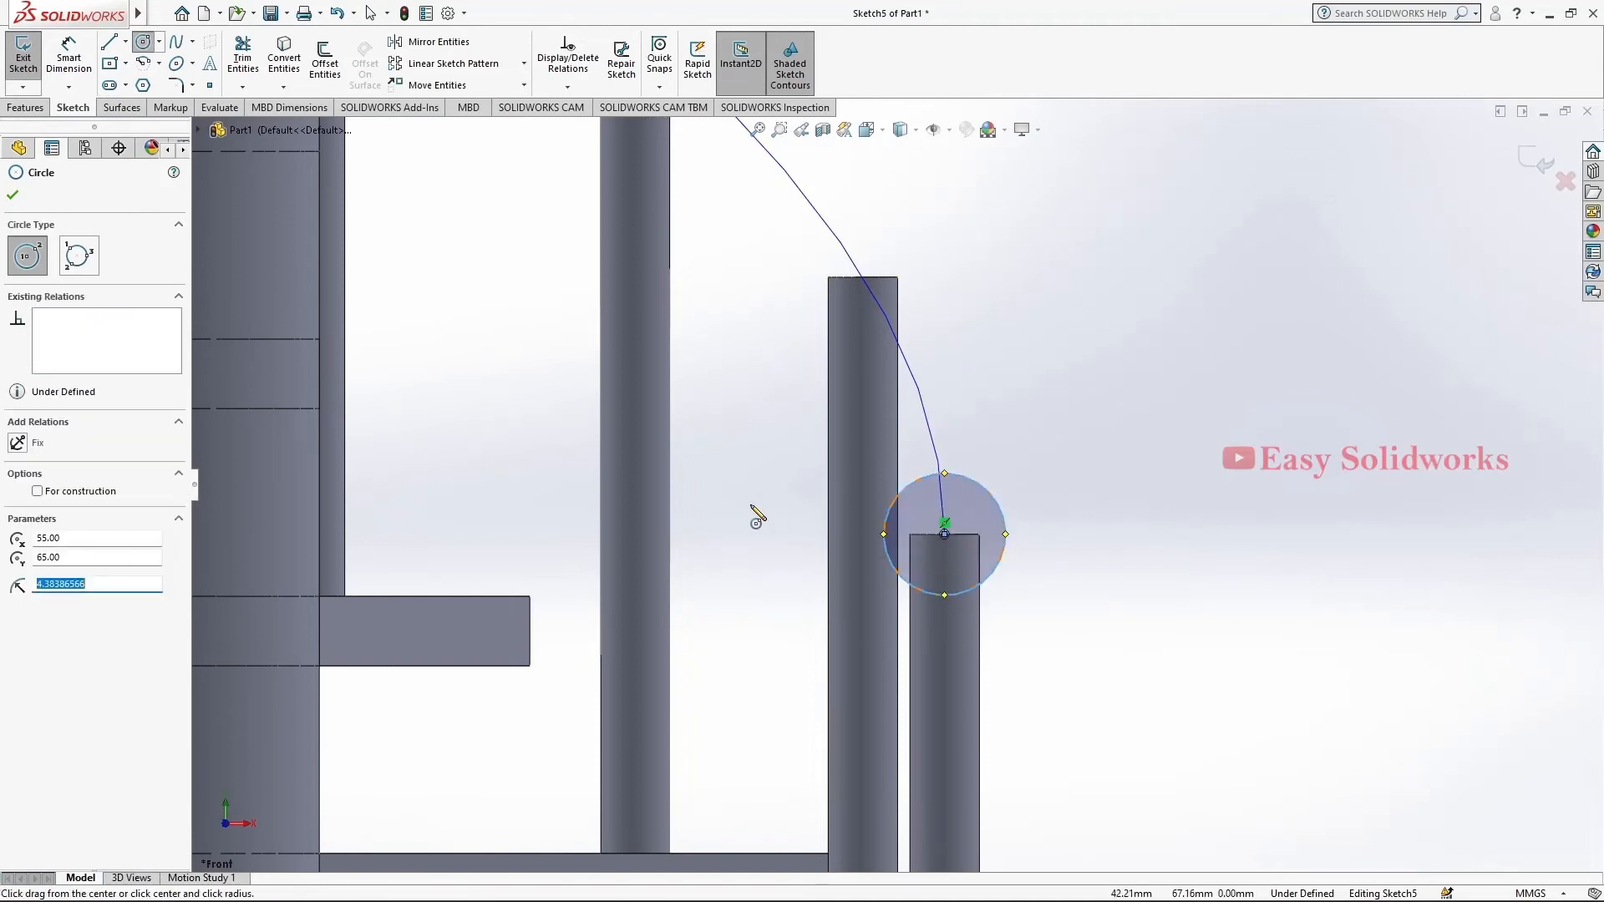
Dimension the circle's diameter as 8 mm and exit the sketch
click(69, 50)
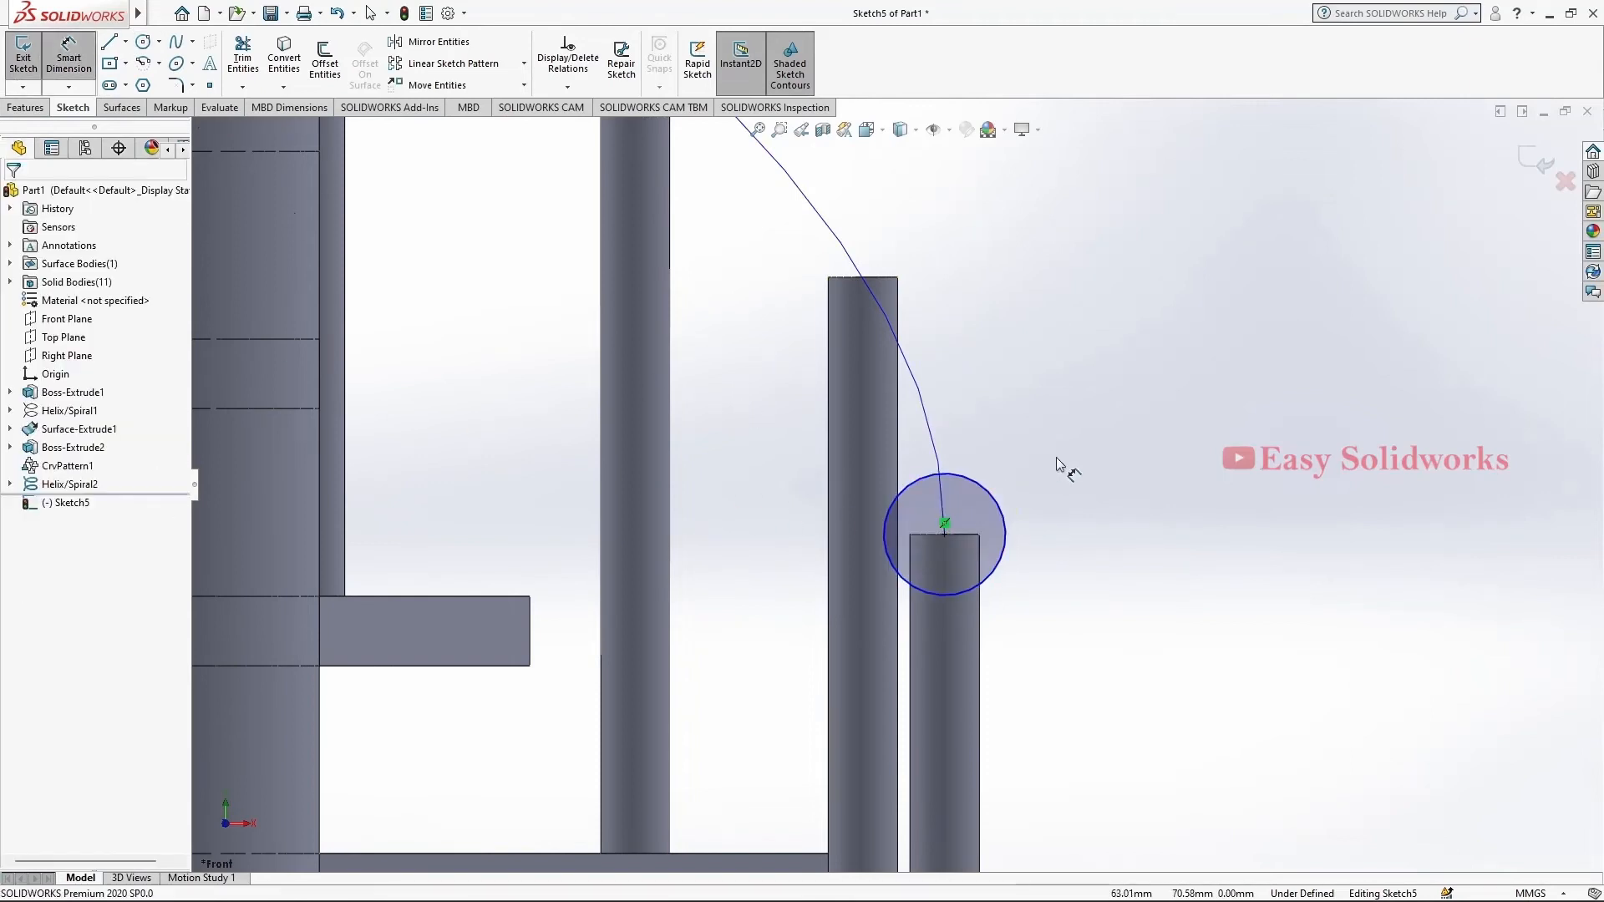
click(995, 494)
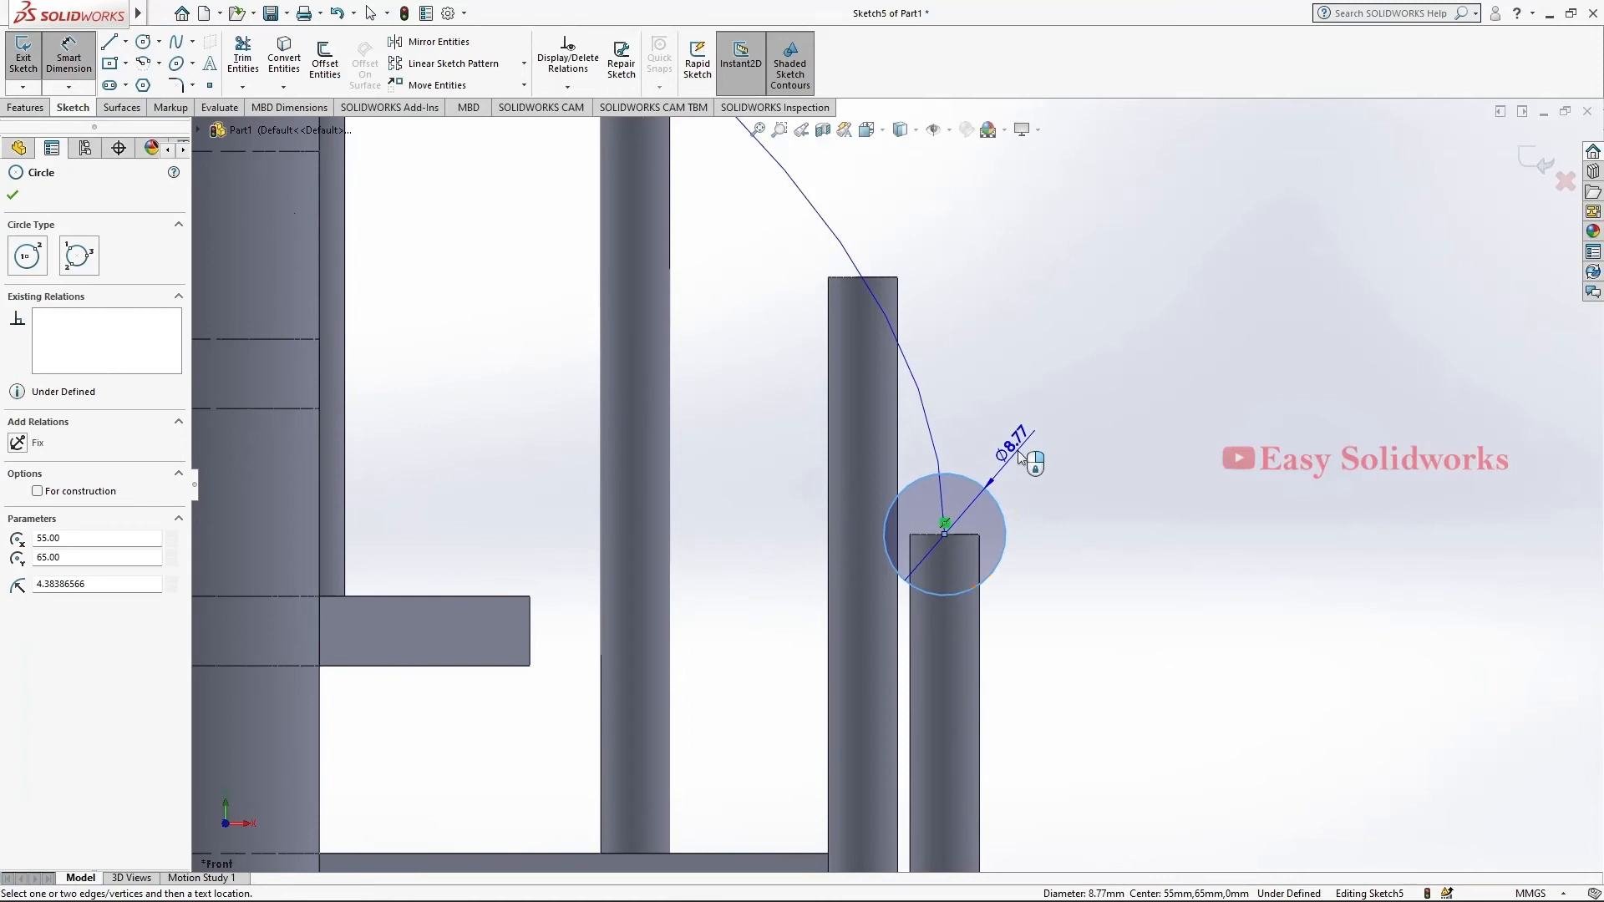
click(1020, 455)
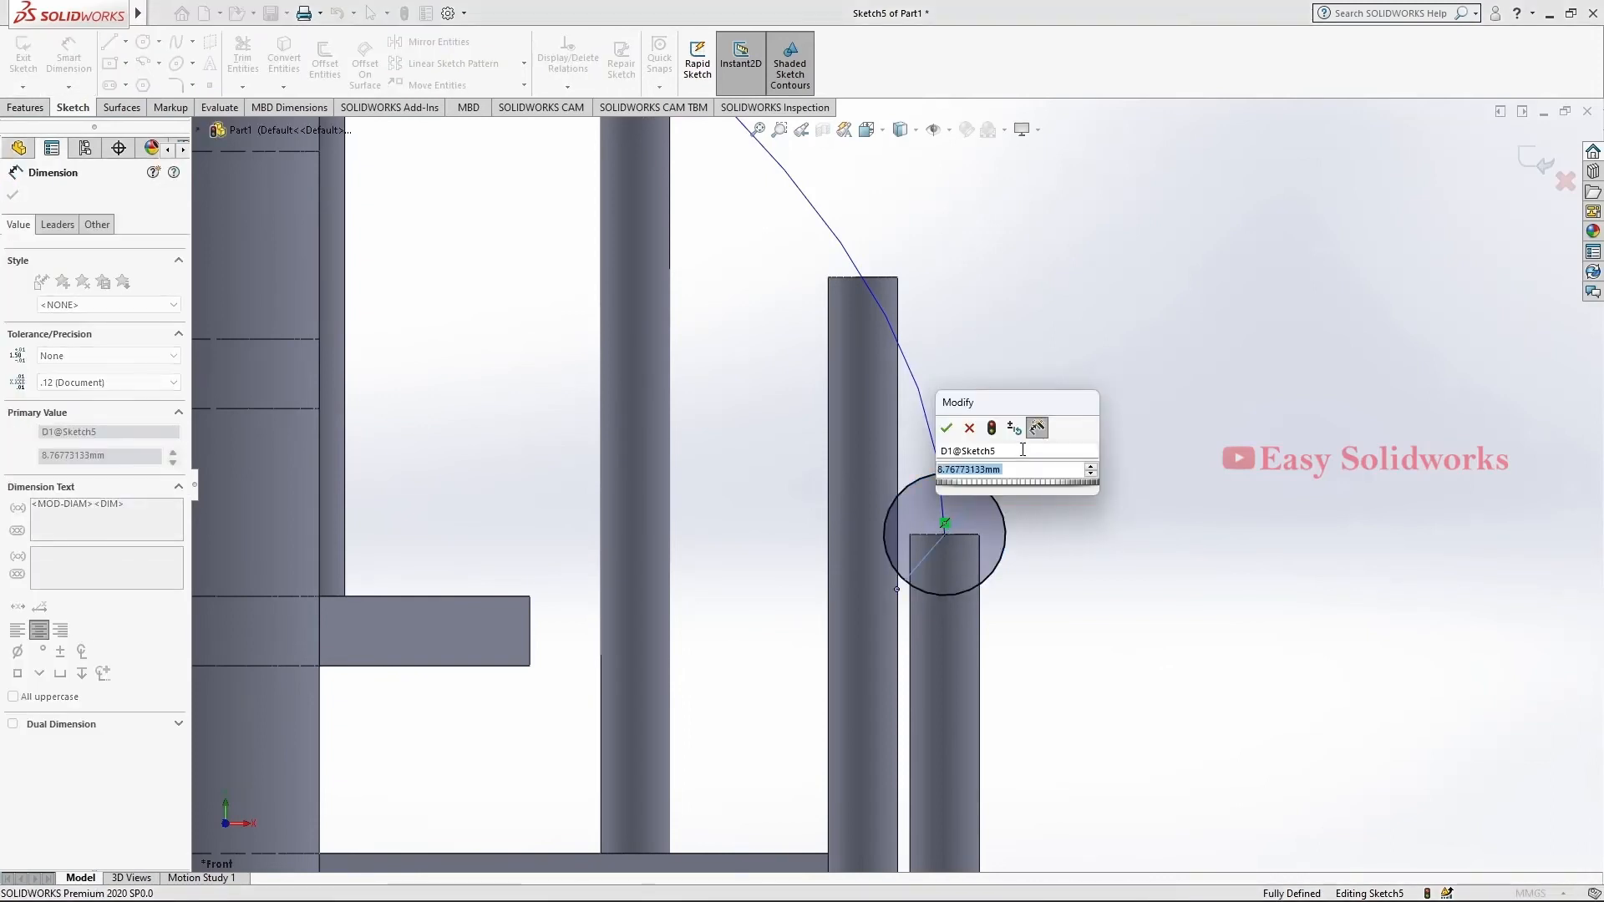
text(8)
key(Return)
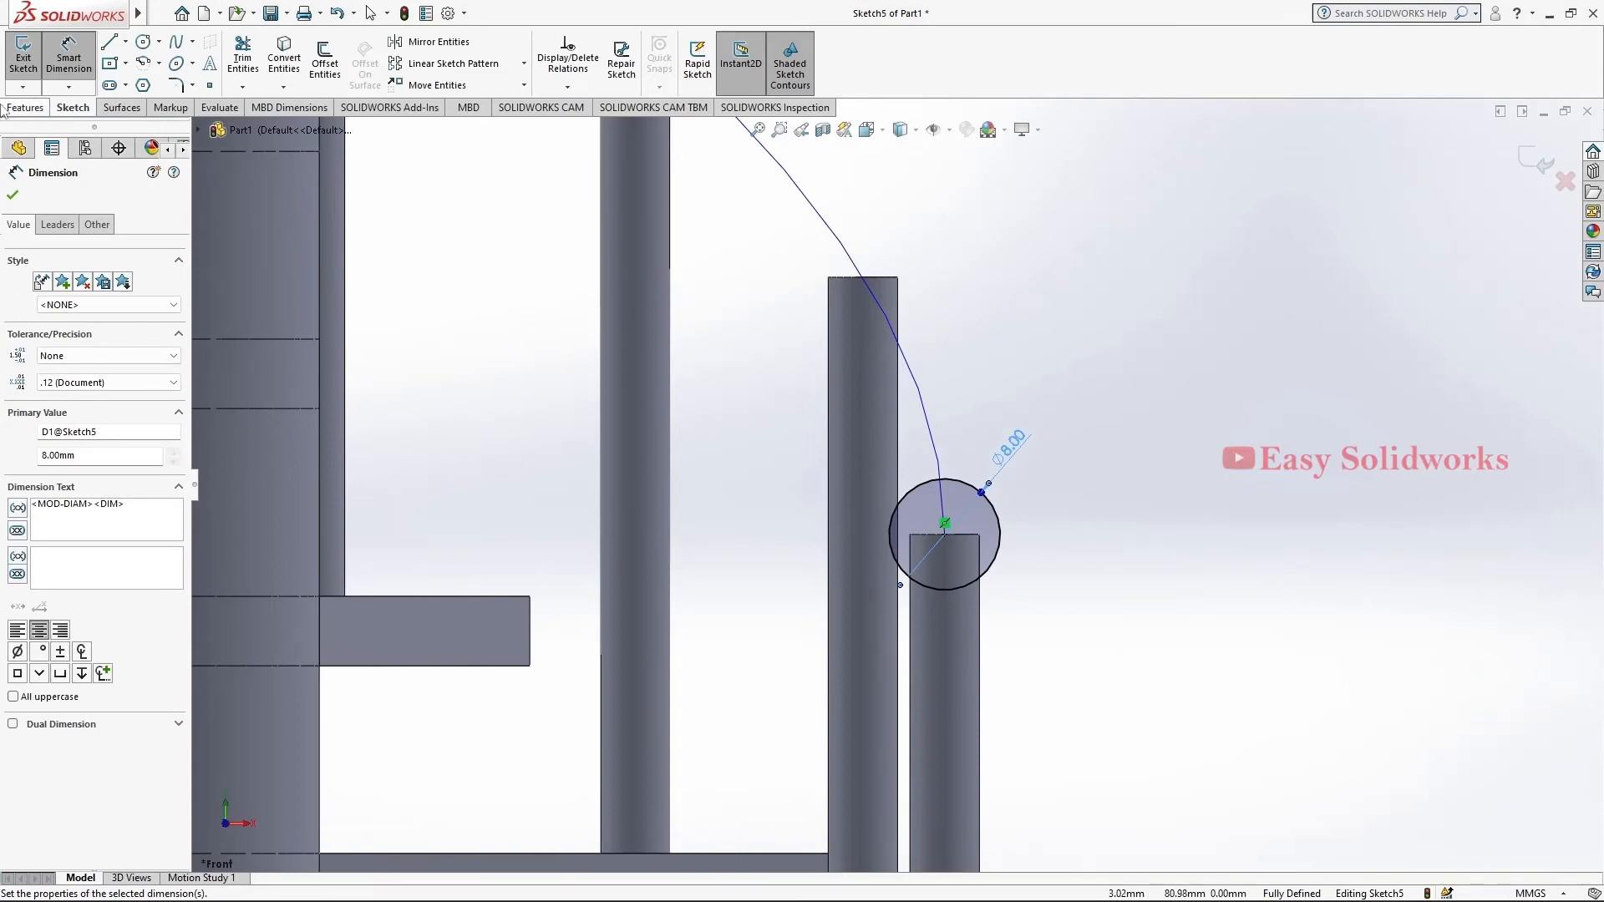
click(1531, 167)
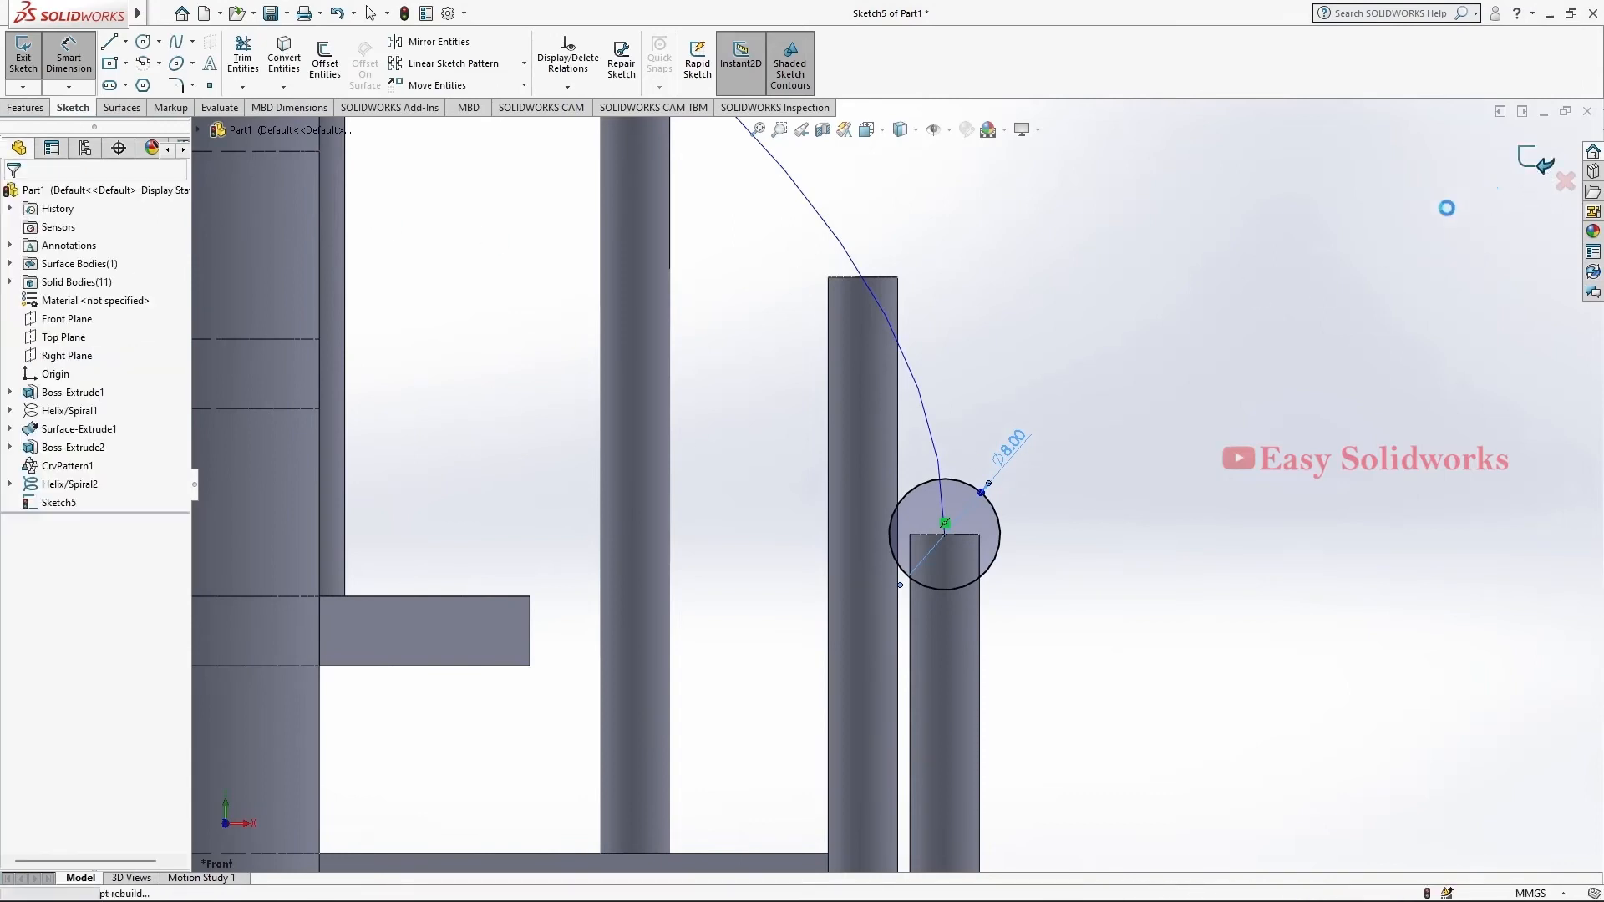
Sweep the 8 mm circle sketch along the helix over the post tops to form the solid handrail
click(25, 107)
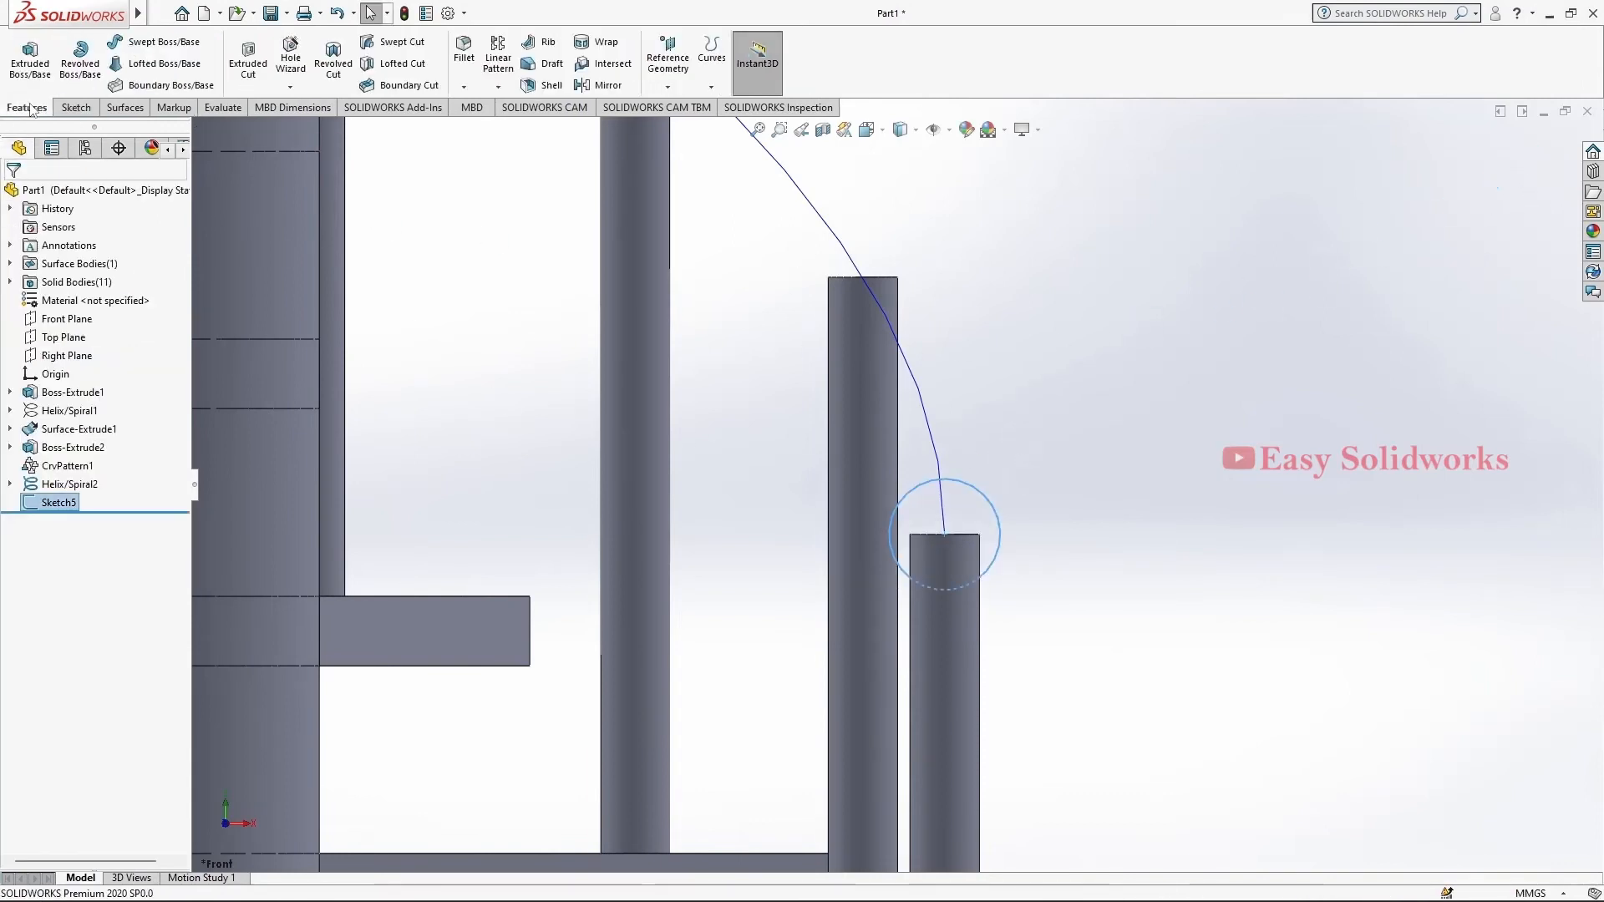
click(152, 46)
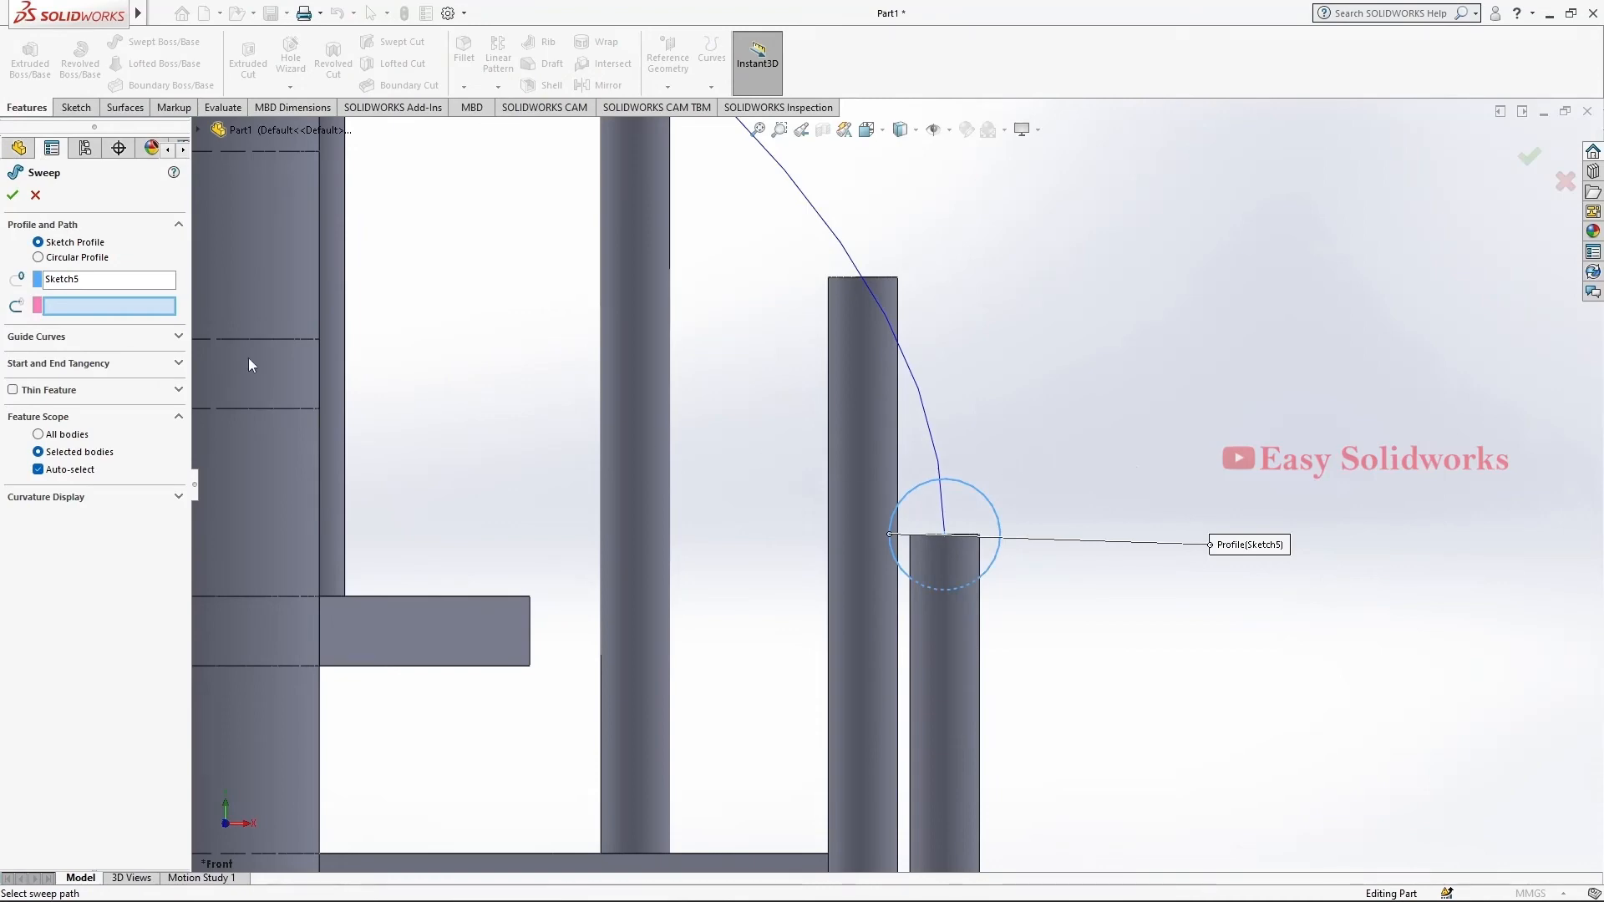
click(909, 364)
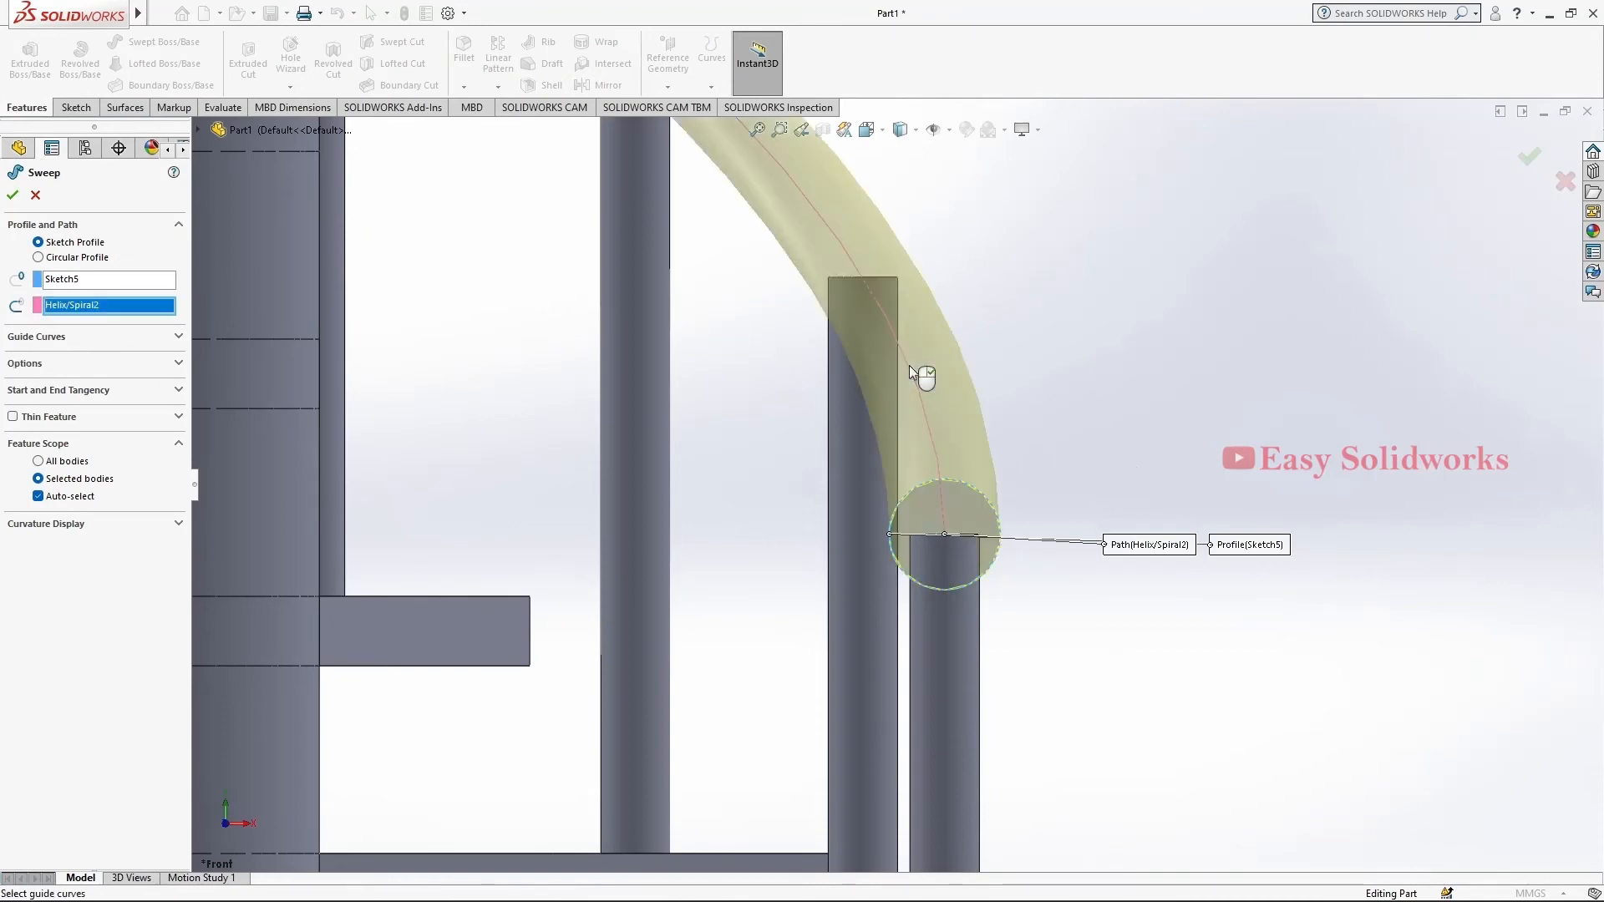
scroll(909, 365, up, 5)
middle_drag(827, 391, 726, 689)
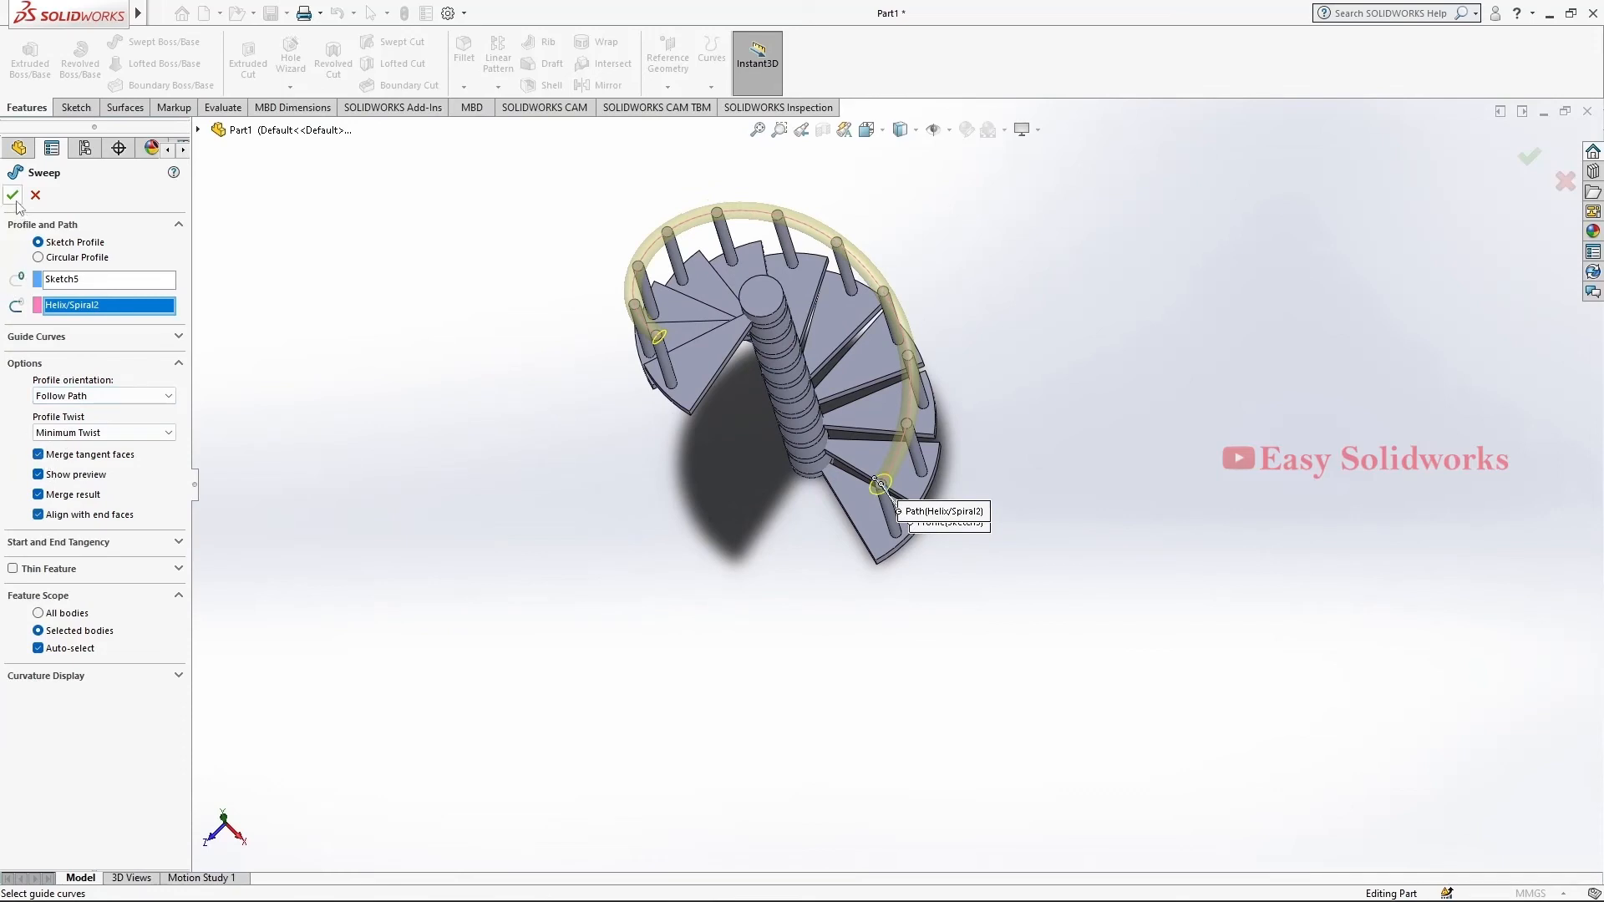
key(Return)
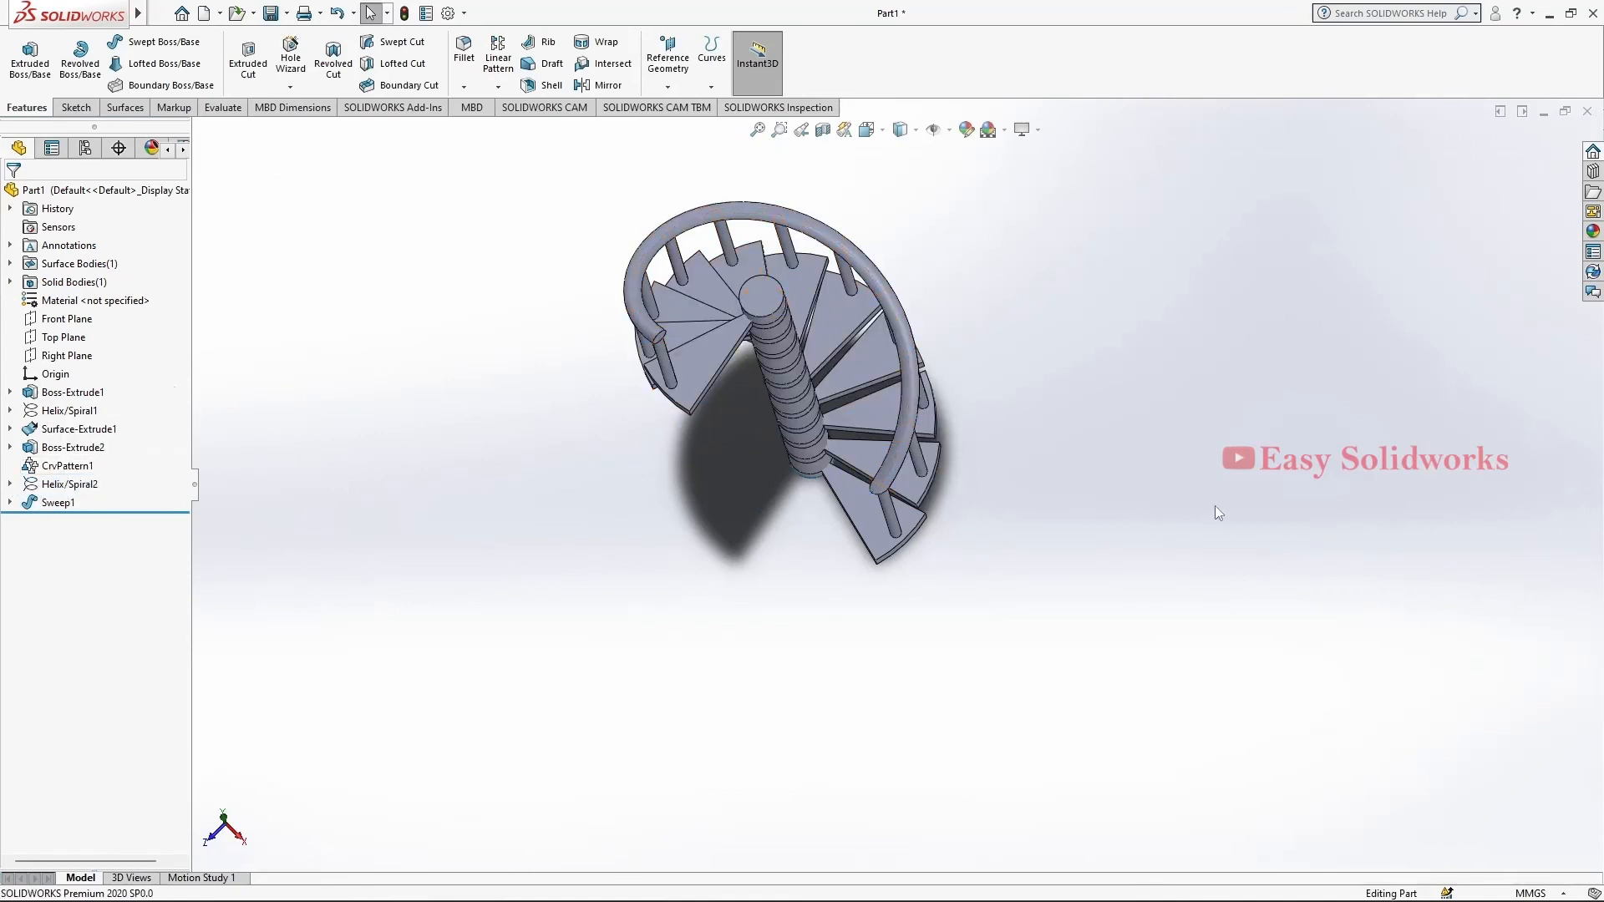
Examine the finished spiral staircase from several sides, checking the handrail, posts, steps and central column
middle_drag(1217, 512, 885, 410)
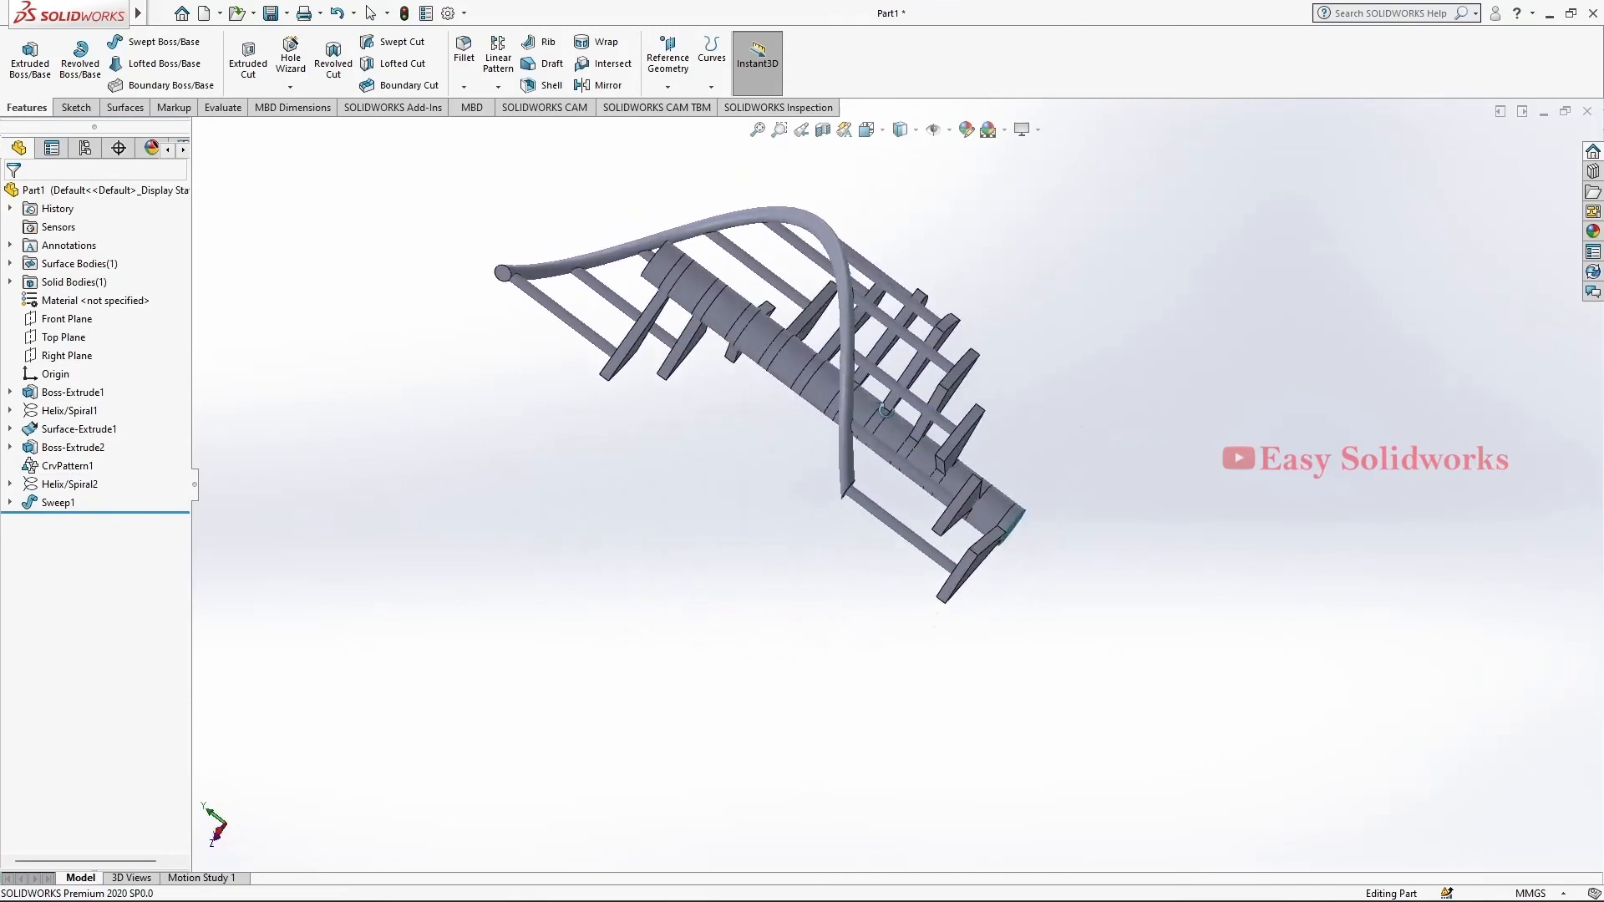
key(ctrl+7)
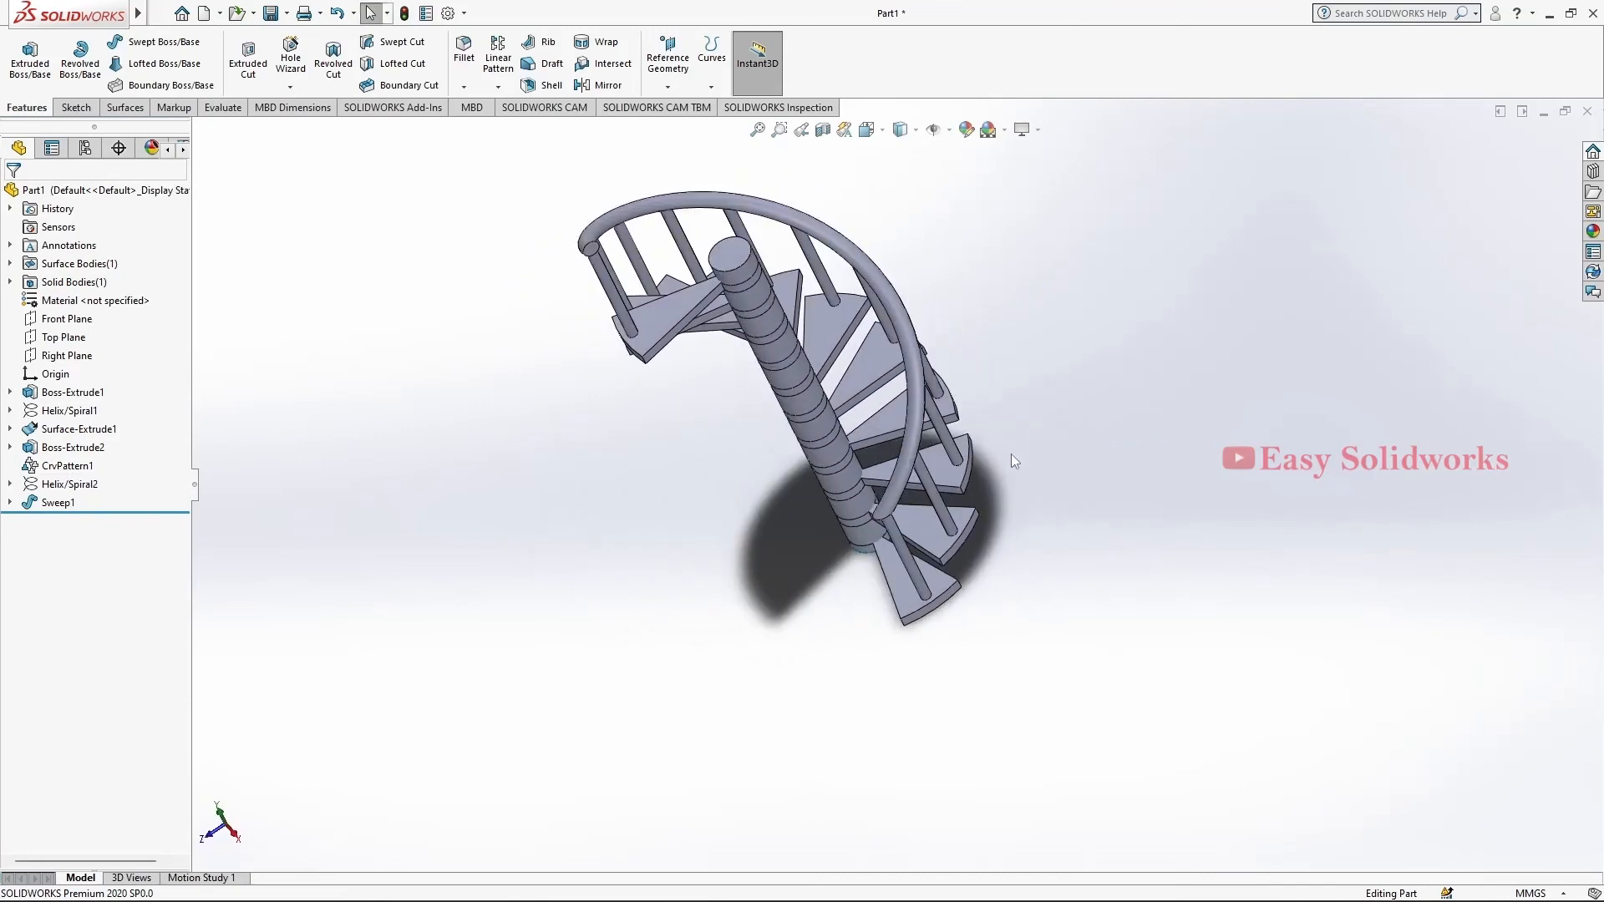
key(space)
click(663, 523)
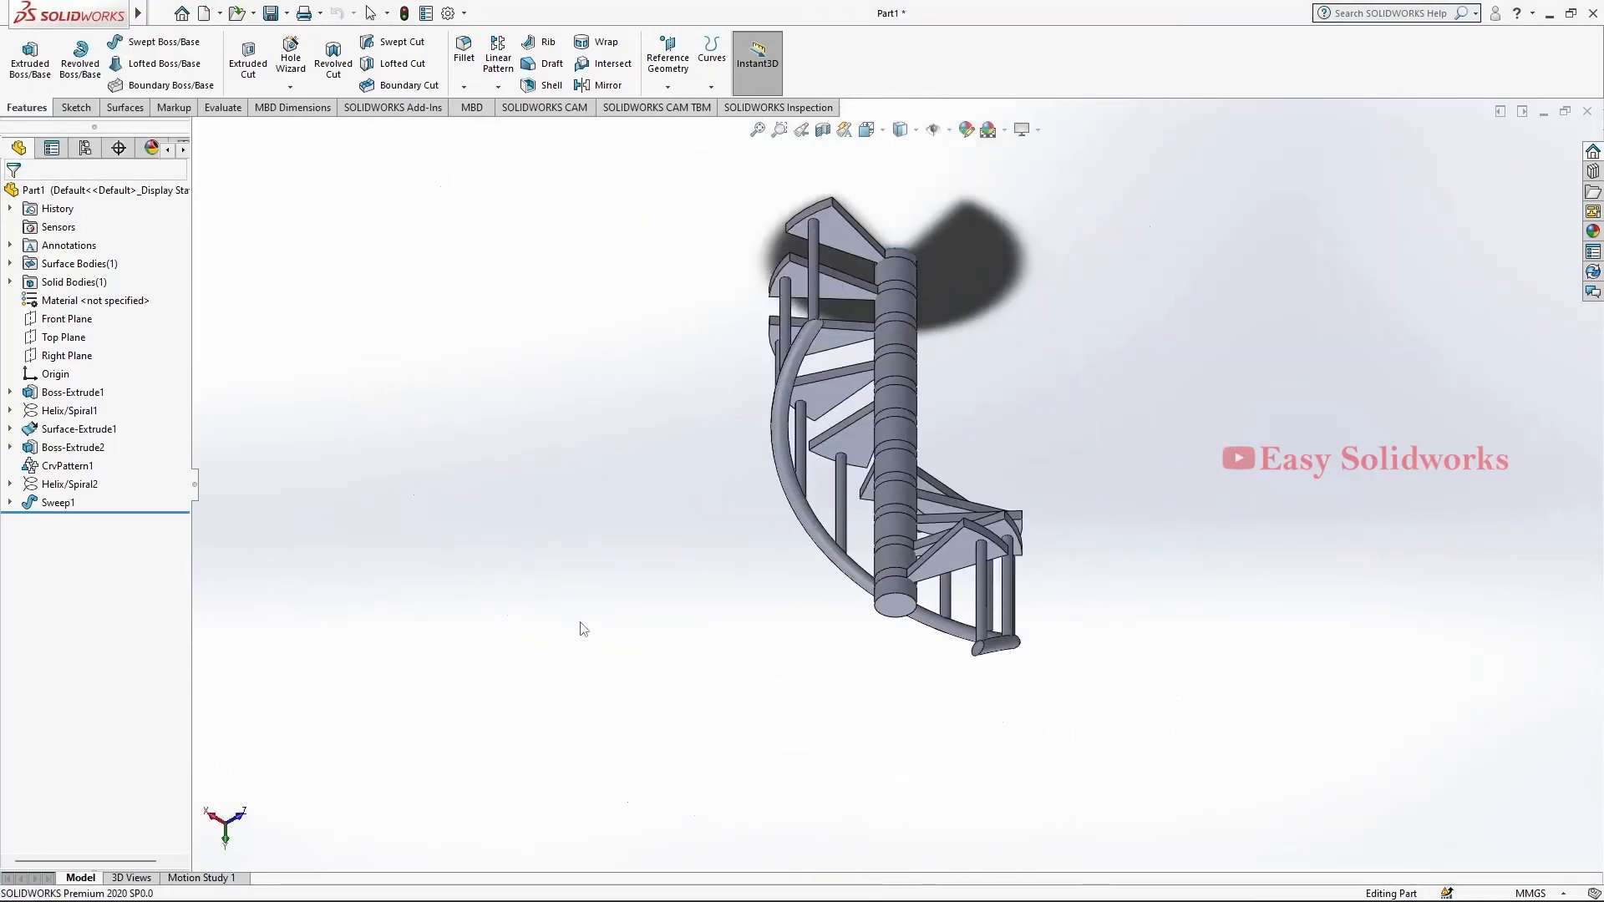
middle_drag(891, 580, 1100, 666)
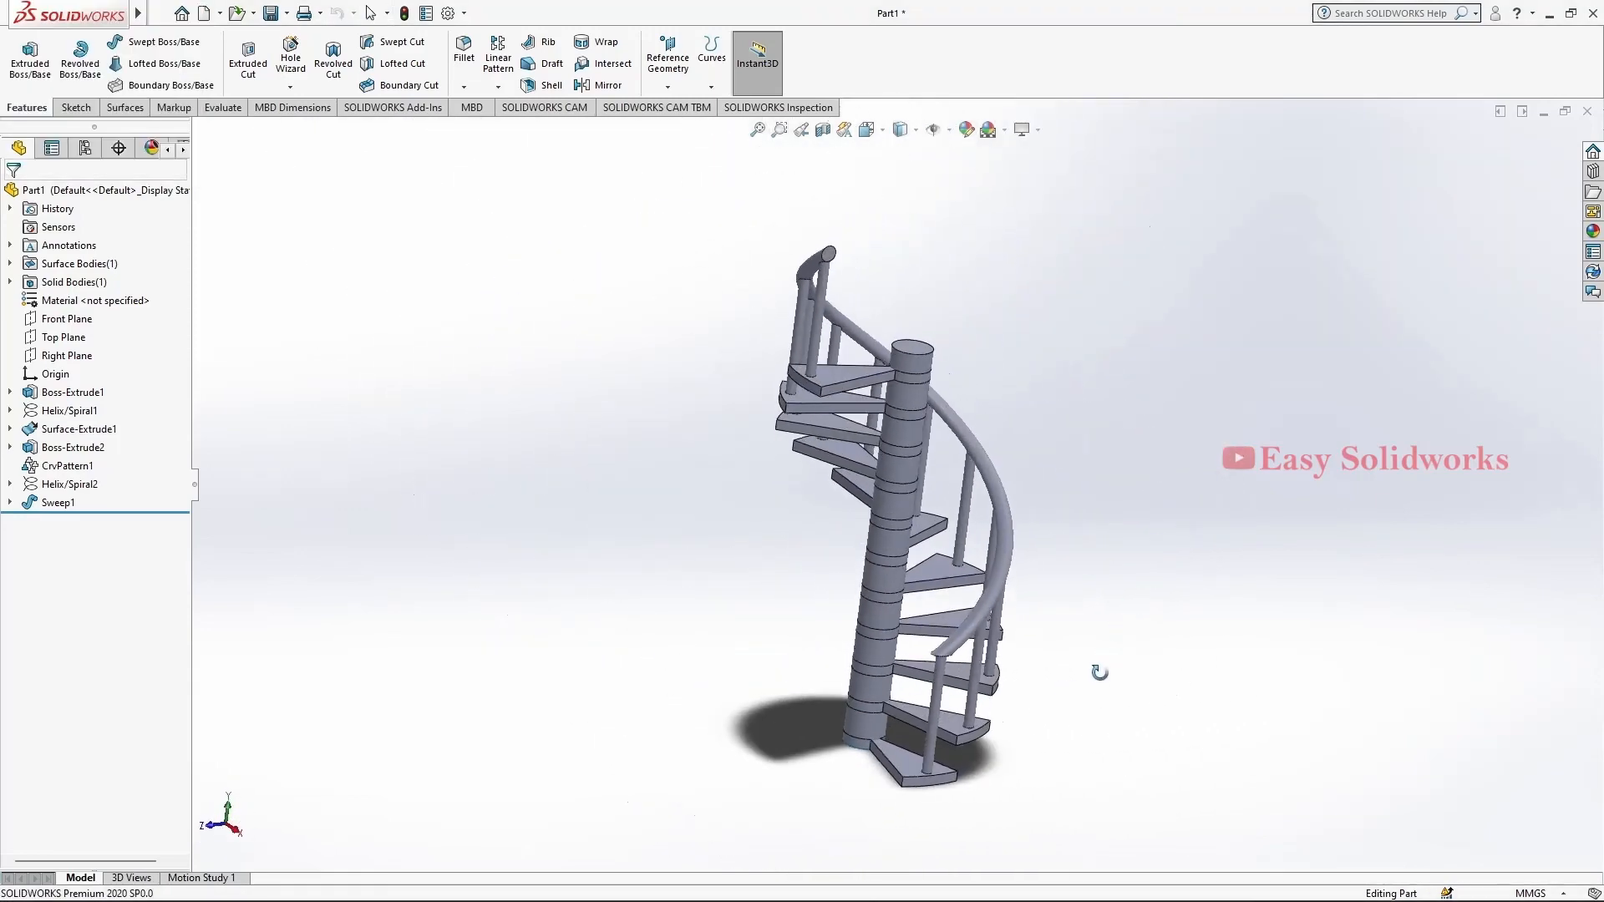
key(space)
click(662, 509)
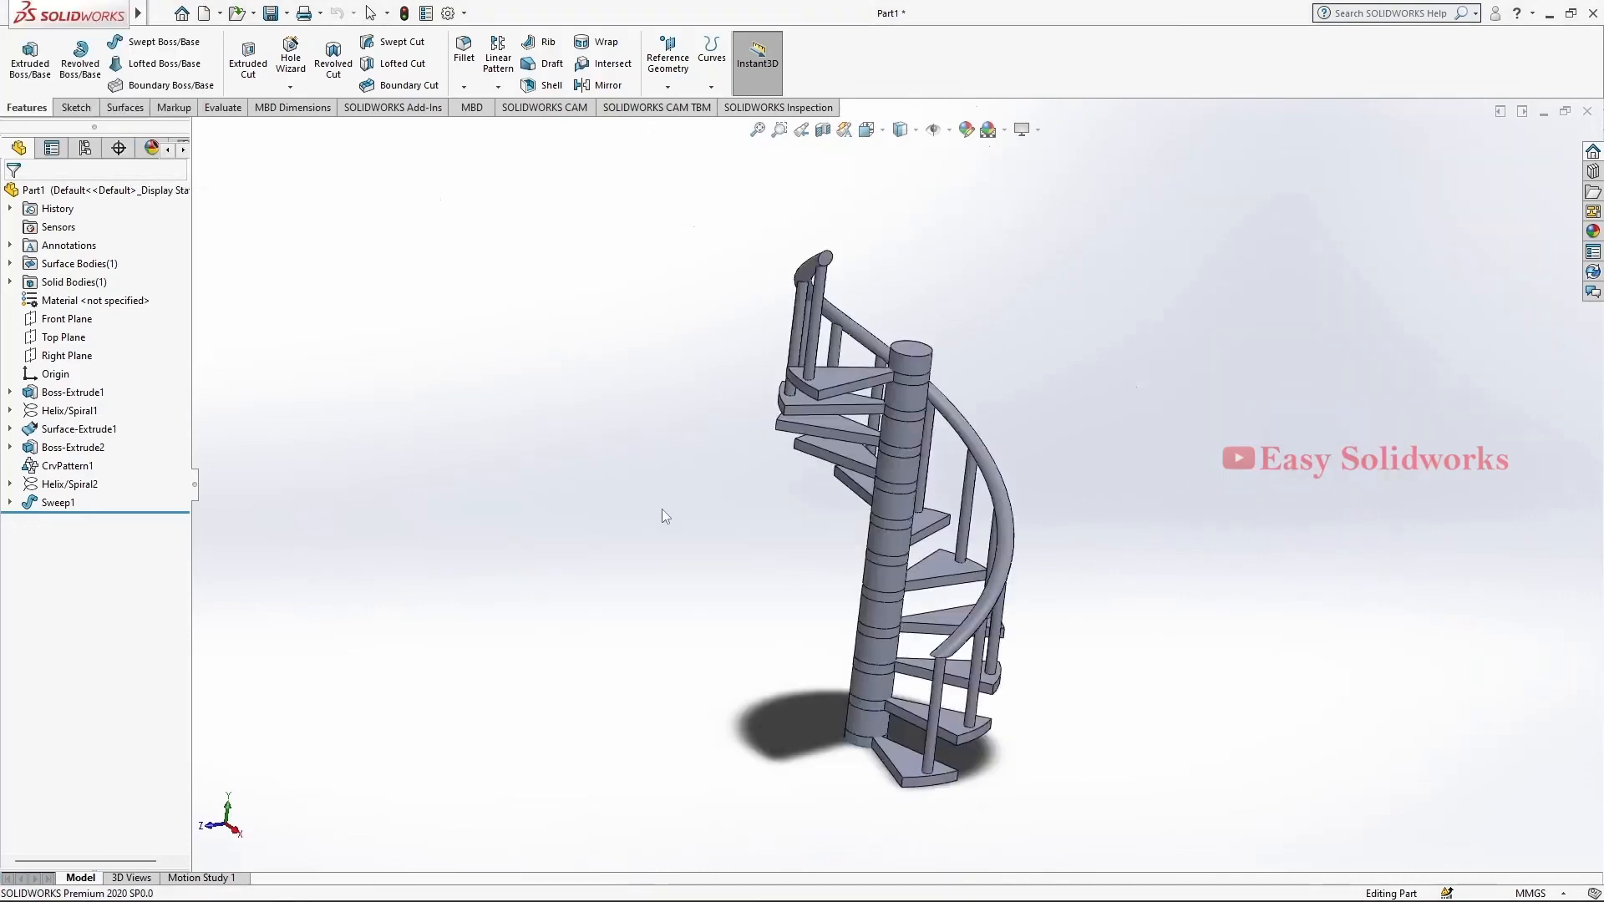